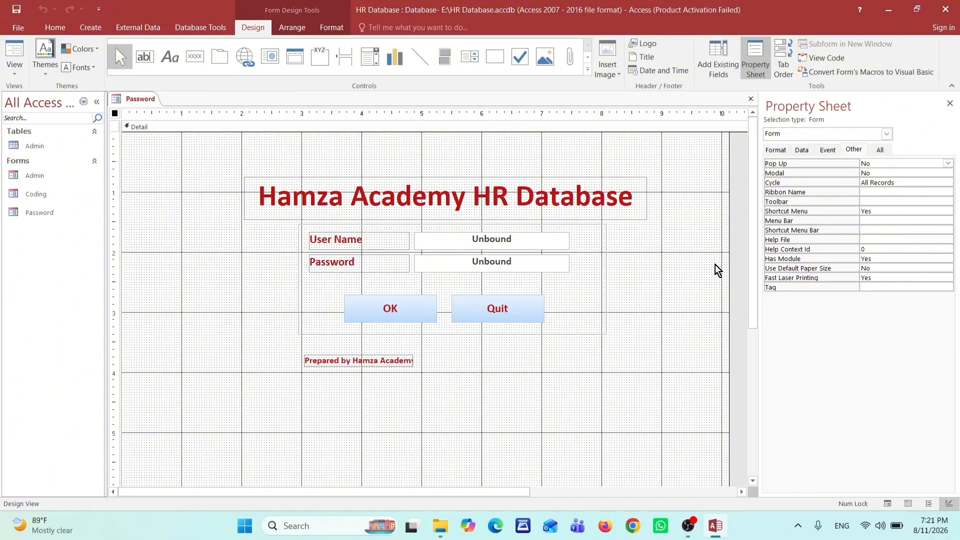
# Open the Coding form in Design View and examine its sections from Develop ID Card to Develop Leave Form
pyautogui.rightClick(20, 196)
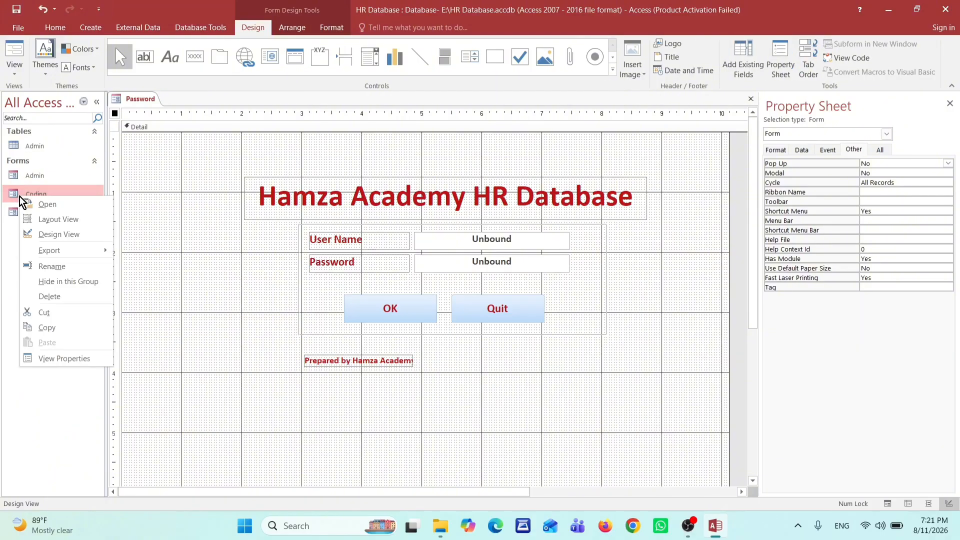
pyautogui.click(55, 234)
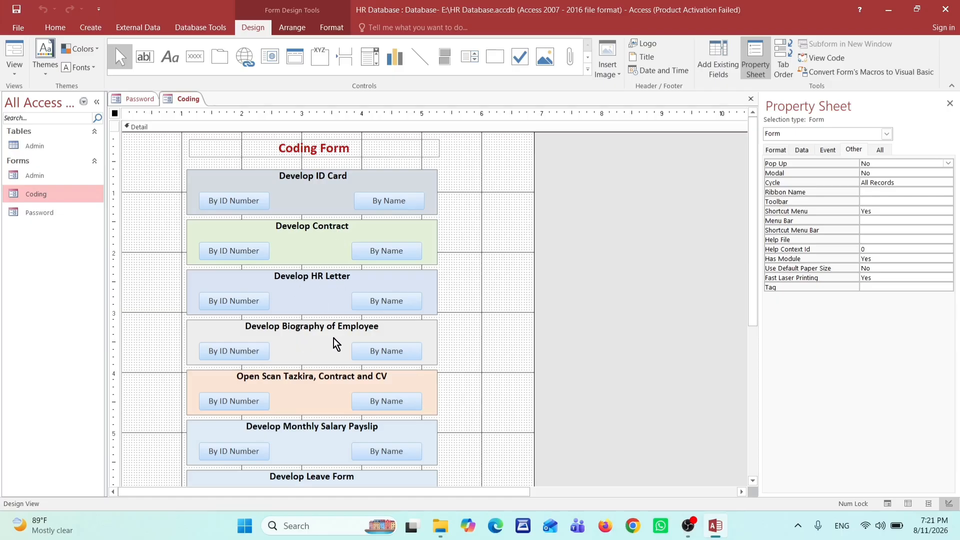
pyautogui.scroll(-2, 388, 330)
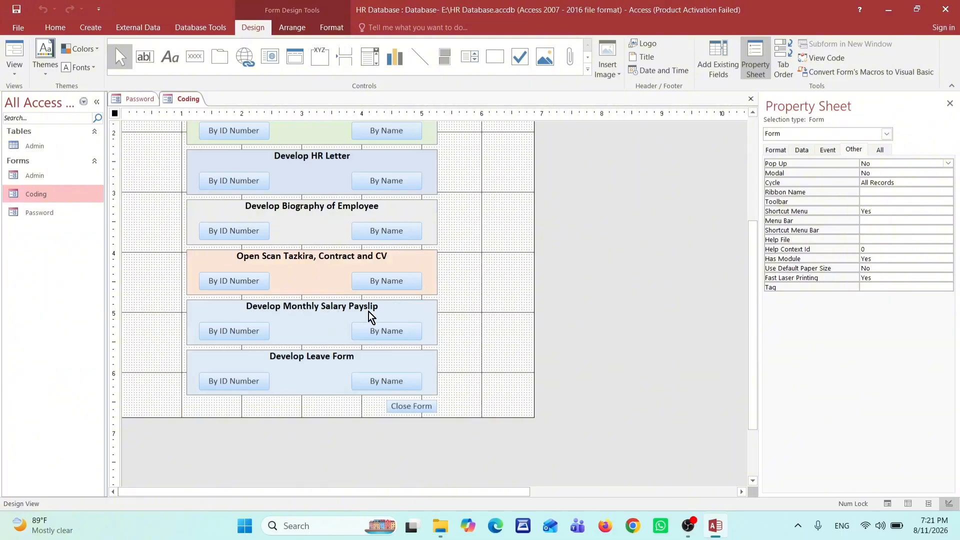
pyautogui.scroll(2, 395, 223)
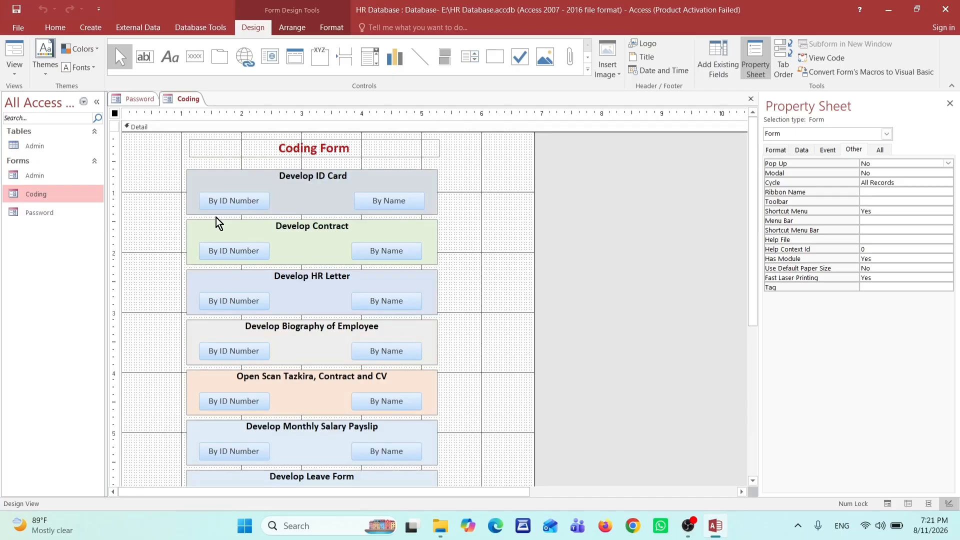
# Create a blank report and switch it to Design View
pyautogui.click(90, 28)
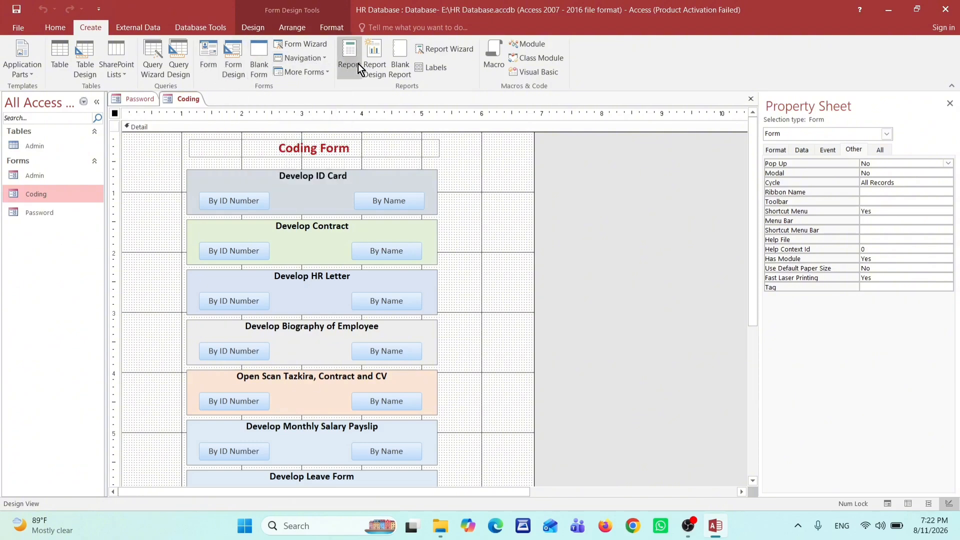
pyautogui.click(404, 49)
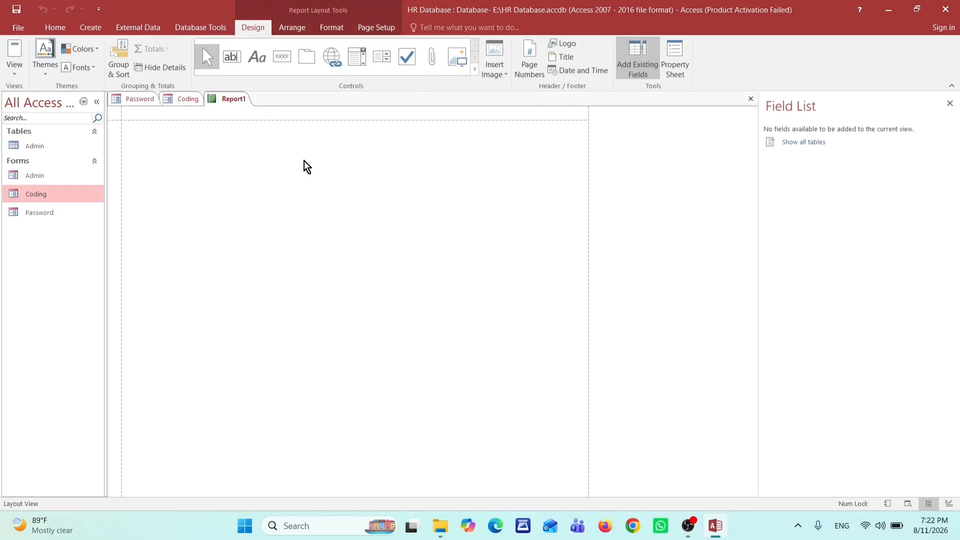
pyautogui.click(13, 75)
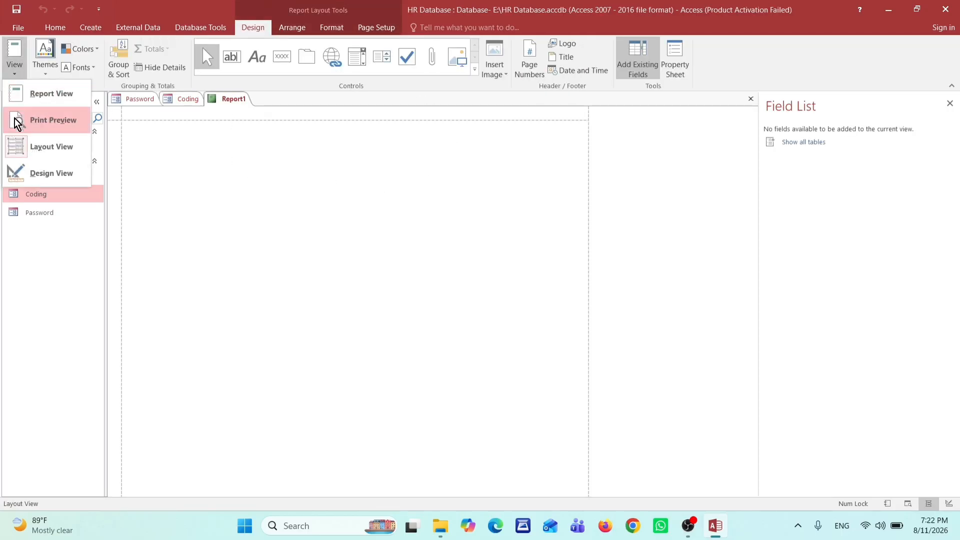
pyautogui.click(40, 173)
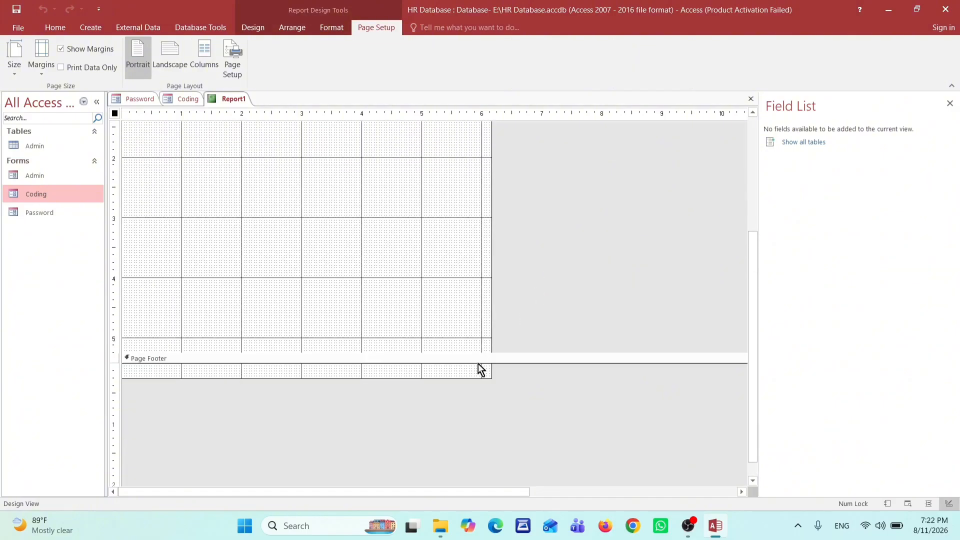
# Resize the report to about 3 inches wide, collapse the page header and footer, and make the Detail section about 3.4 inches tall
pyautogui.moveTo(482, 379); pyautogui.dragTo(304, 213)
pyautogui.scroll(3, 334, 241)
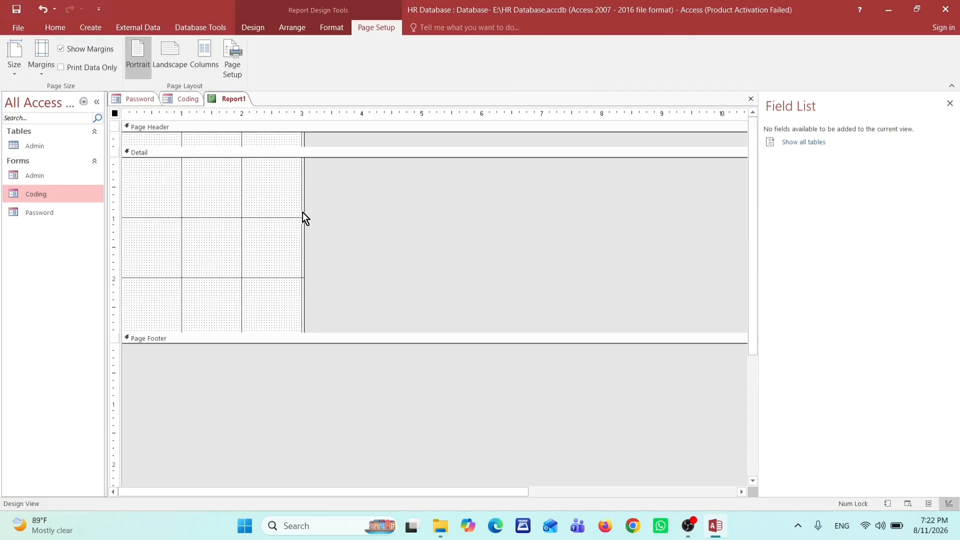
pyautogui.moveTo(304, 147); pyautogui.dragTo(298, 128)
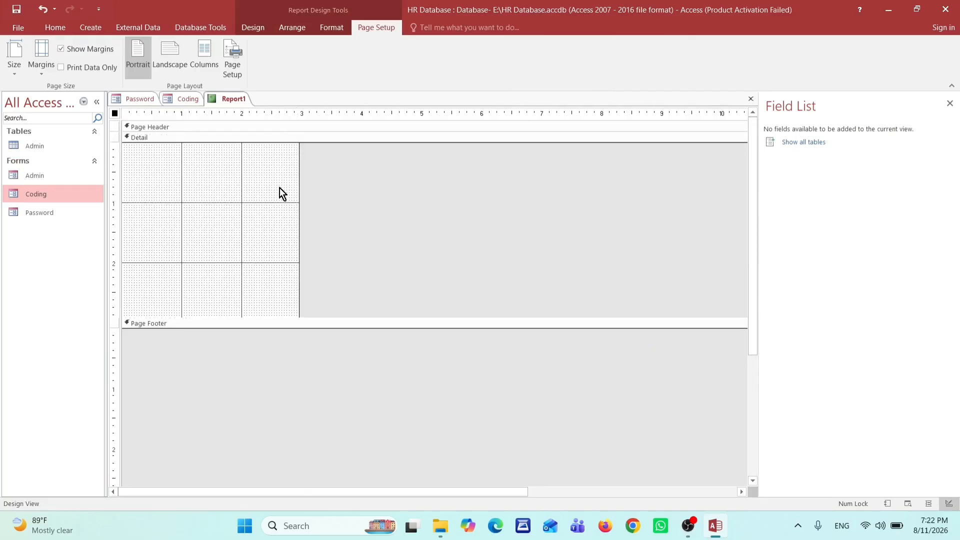
pyautogui.click(267, 270)
pyautogui.moveTo(270, 315); pyautogui.dragTo(269, 347)
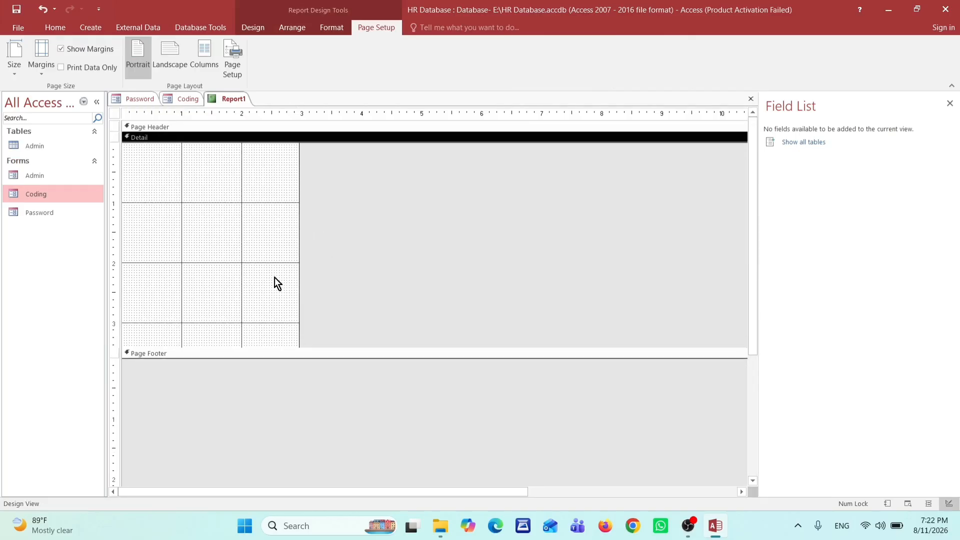
# Draw a rectangle about 1.67 inches wide and 2.38 inches tall in the Detail section
pyautogui.click(85, 27)
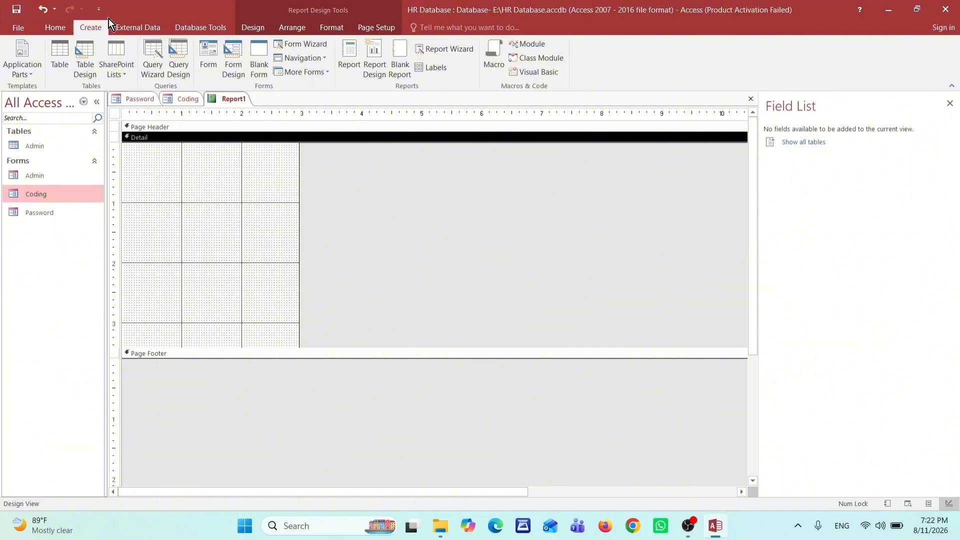
pyautogui.click(245, 27)
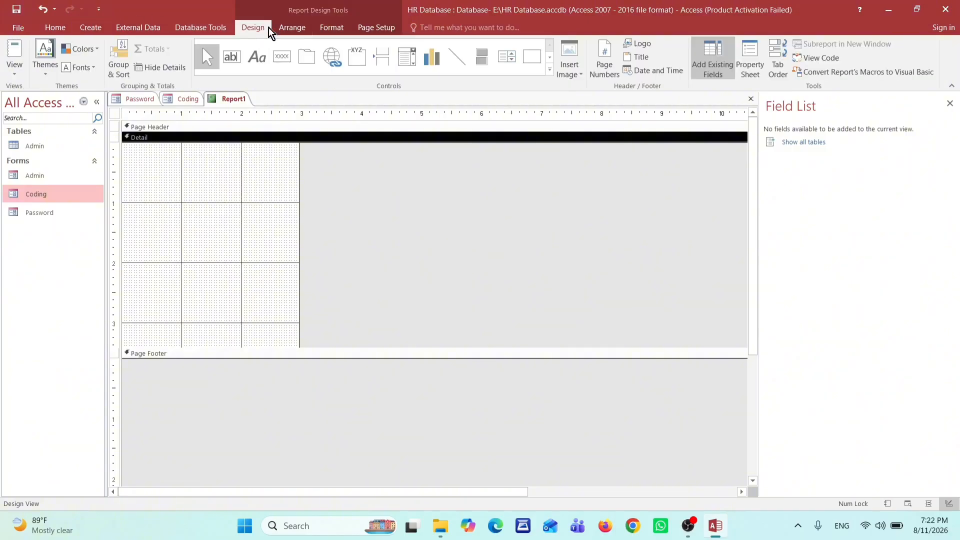
pyautogui.click(531, 57)
pyautogui.moveTo(134, 149); pyautogui.dragTo(233, 292)
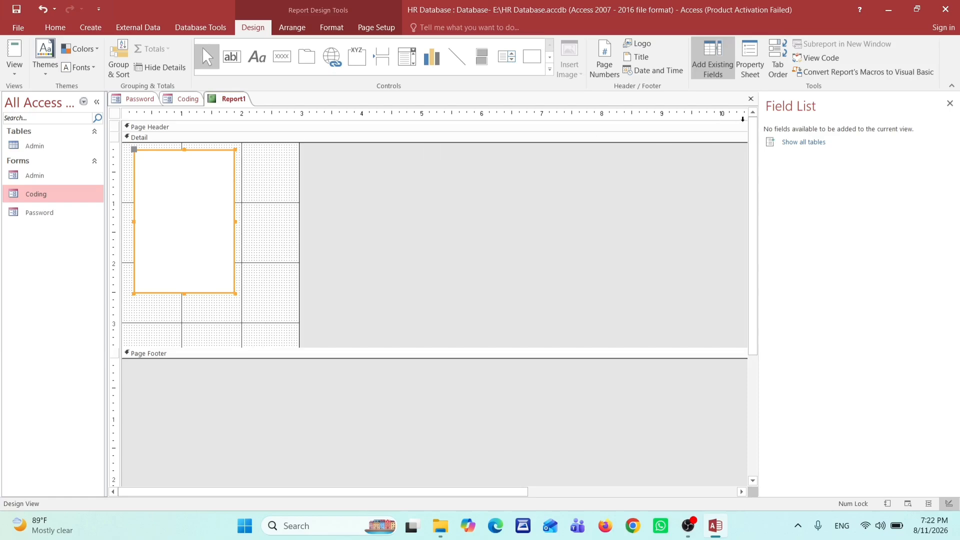
# Set the rectangle's width to 2 inches and its height to 3.5 inches
pyautogui.click(750, 58)
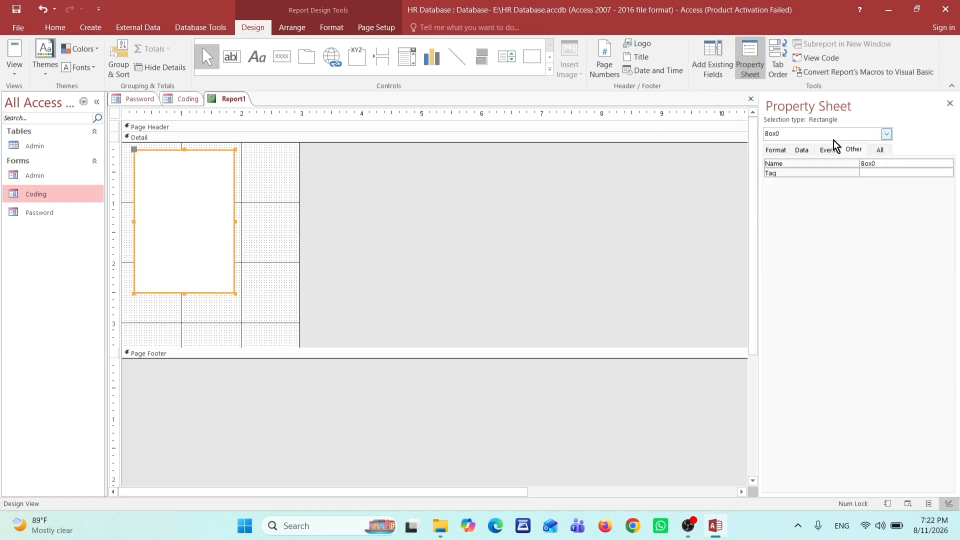
pyautogui.click(777, 150)
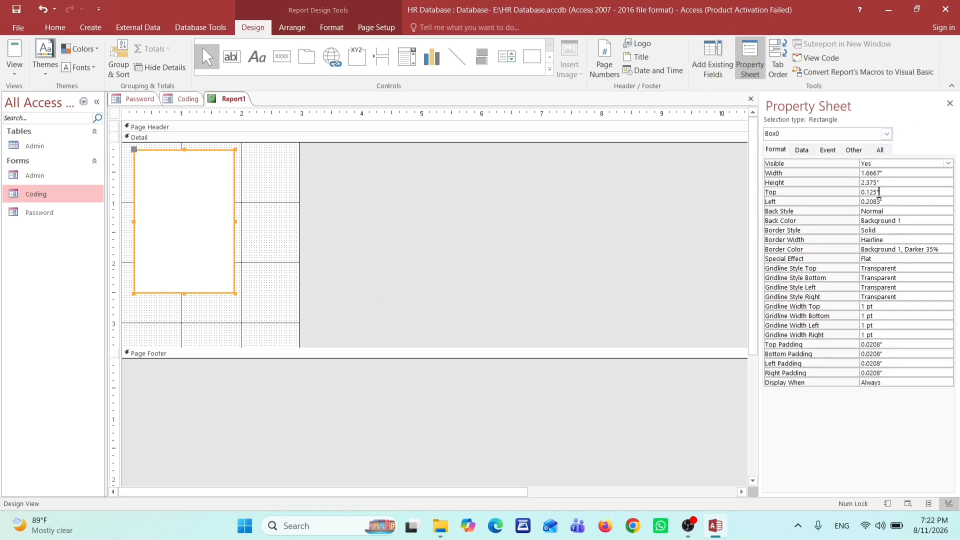
pyautogui.doubleClick(887, 181)
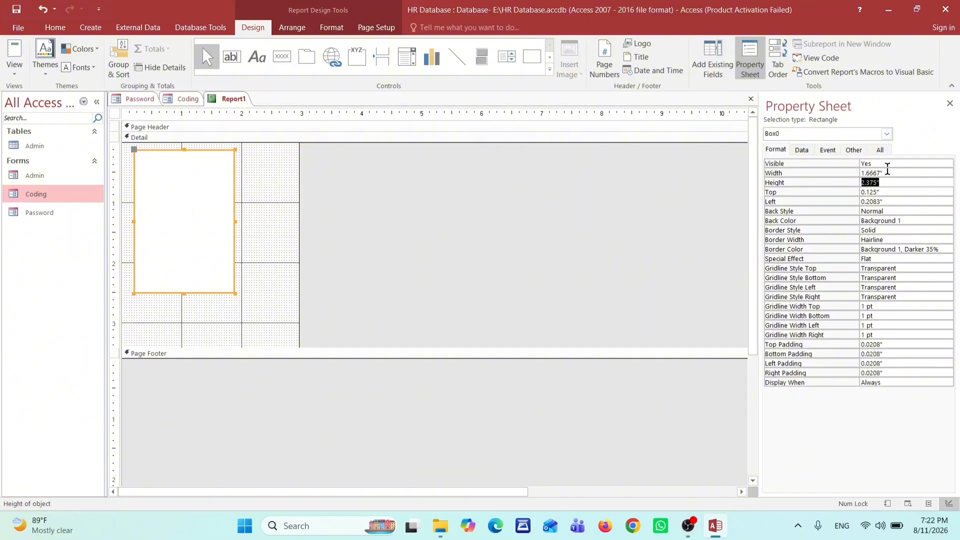
pyautogui.click(853, 173)
pyautogui.write('2')
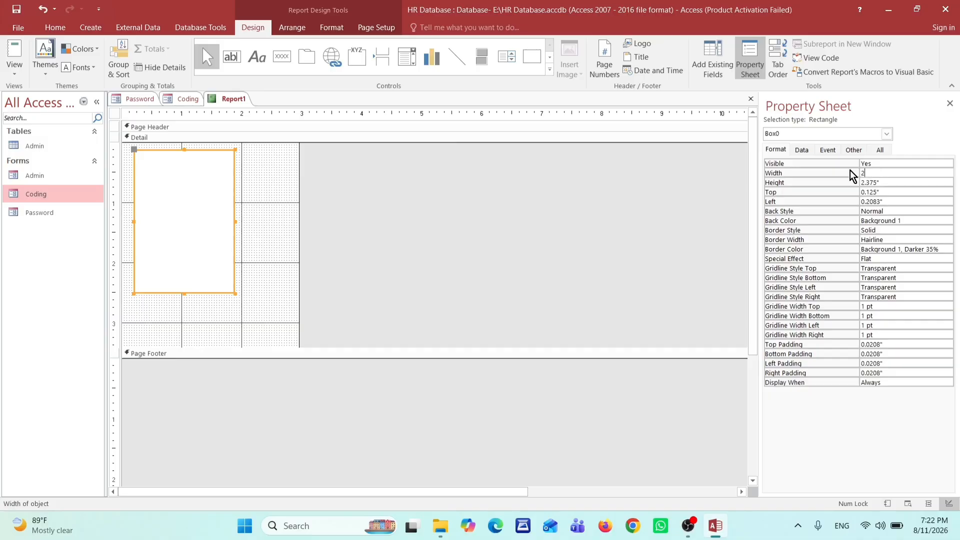
pyautogui.click(896, 184)
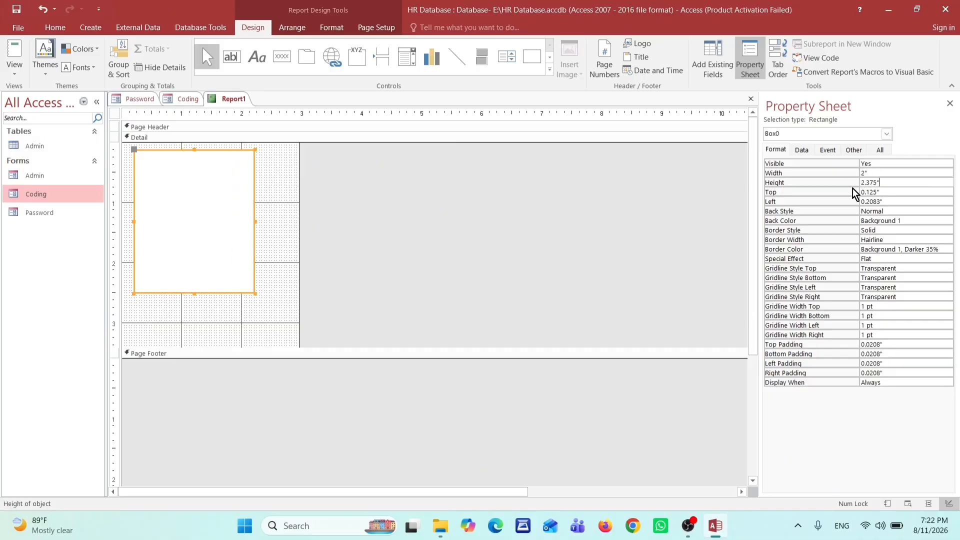
pyautogui.click(828, 181)
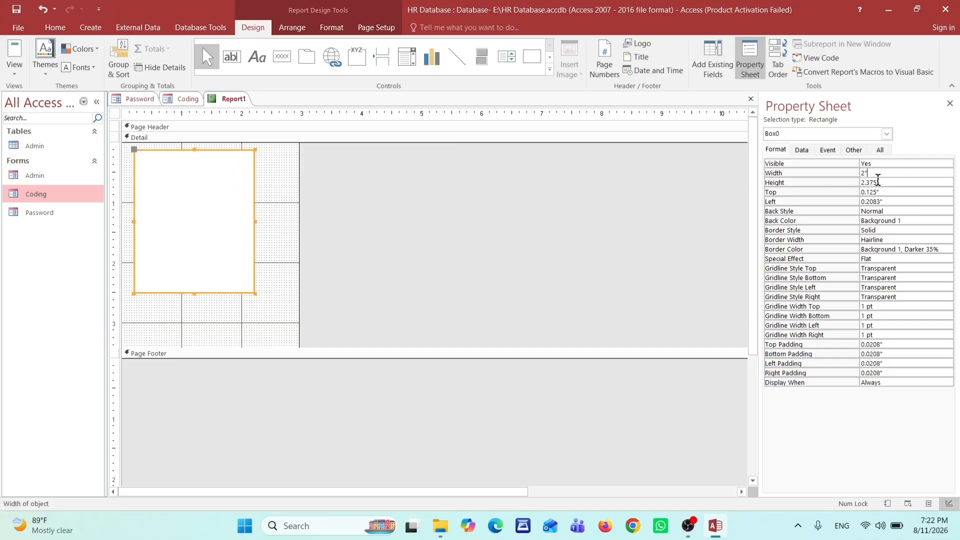
pyautogui.write('3.')
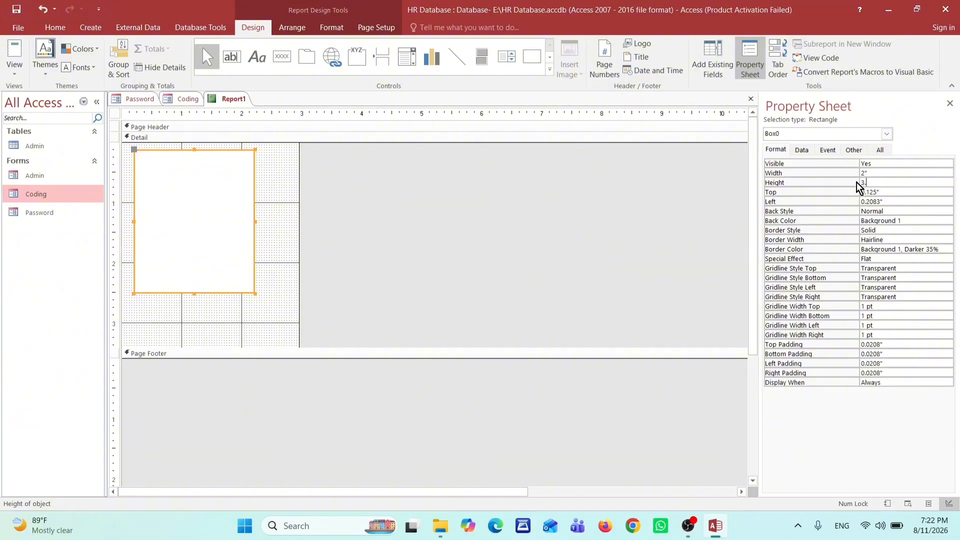
pyautogui.write('5')
pyautogui.press('Return')
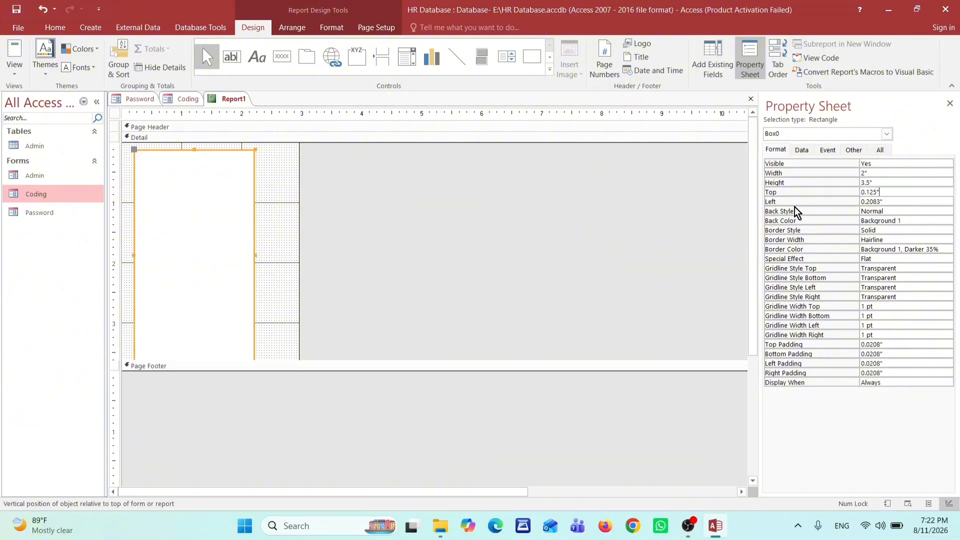
# Extend the Detail section slightly below the rectangle and move the rectangle to the section's upper-left corner, with Top 0" and Left about 0.04"
pyautogui.moveTo(287, 358); pyautogui.dragTo(289, 379)
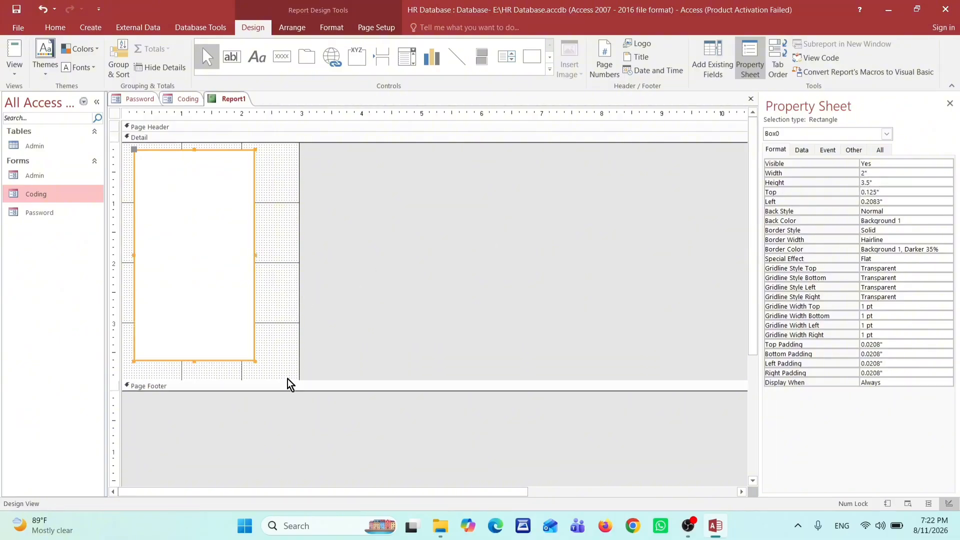
pyautogui.click(219, 257)
pyautogui.moveTo(219, 257); pyautogui.dragTo(206, 250)
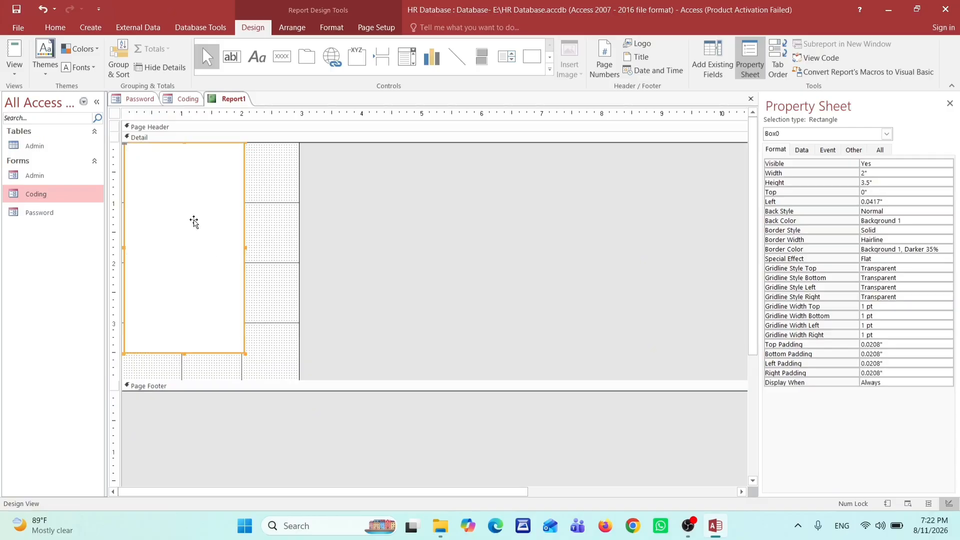
pyautogui.click(410, 241)
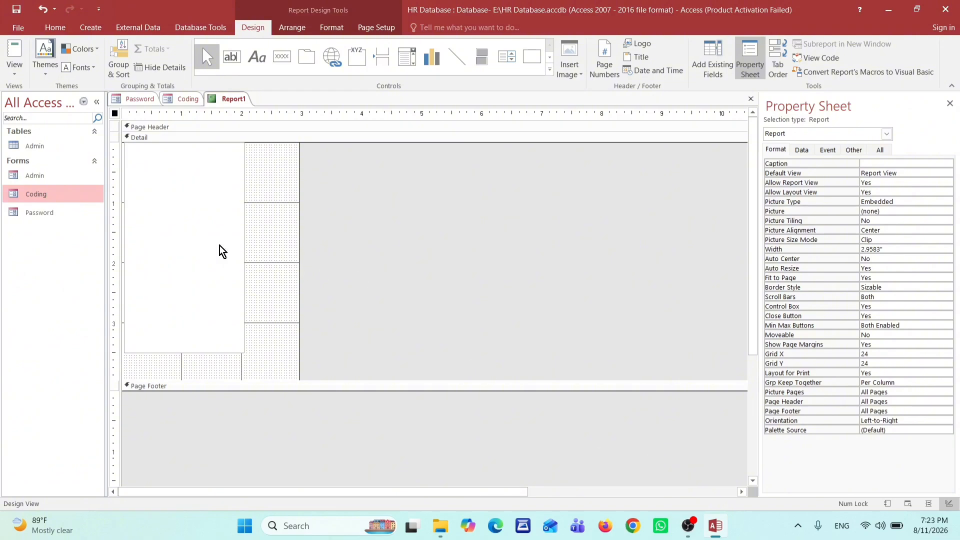
# Set the rectangle's outline colour to dark blue (#2F3699)
pyautogui.click(167, 235)
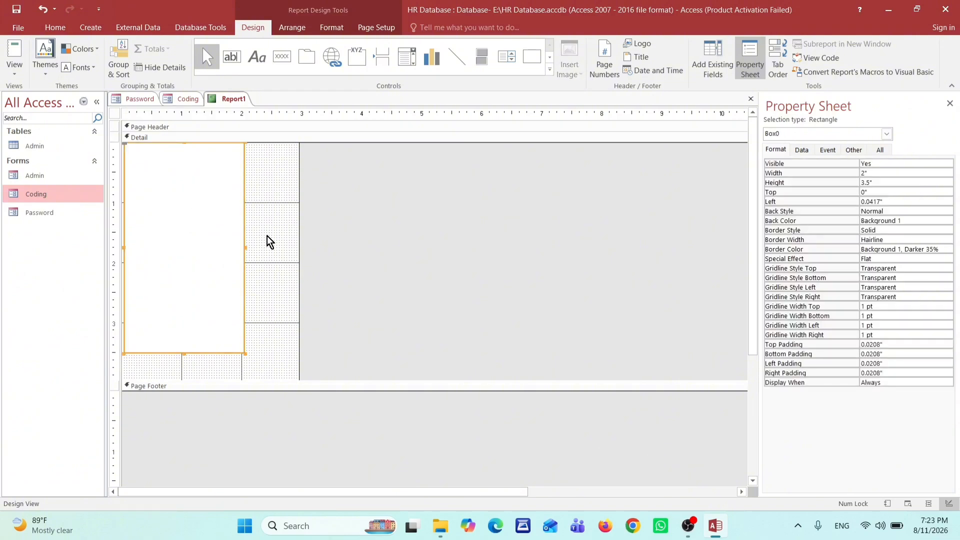
pyautogui.click(55, 27)
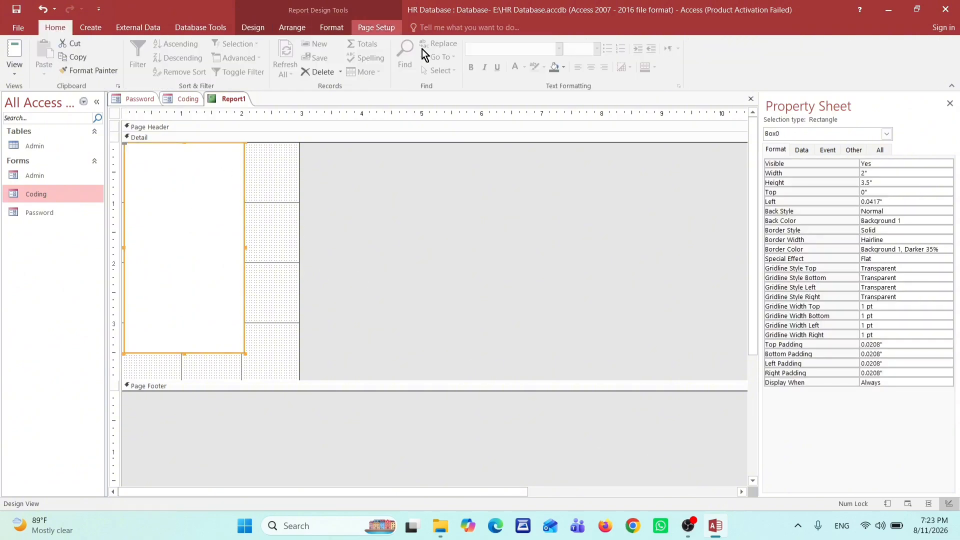
pyautogui.click(378, 26)
pyautogui.click(340, 25)
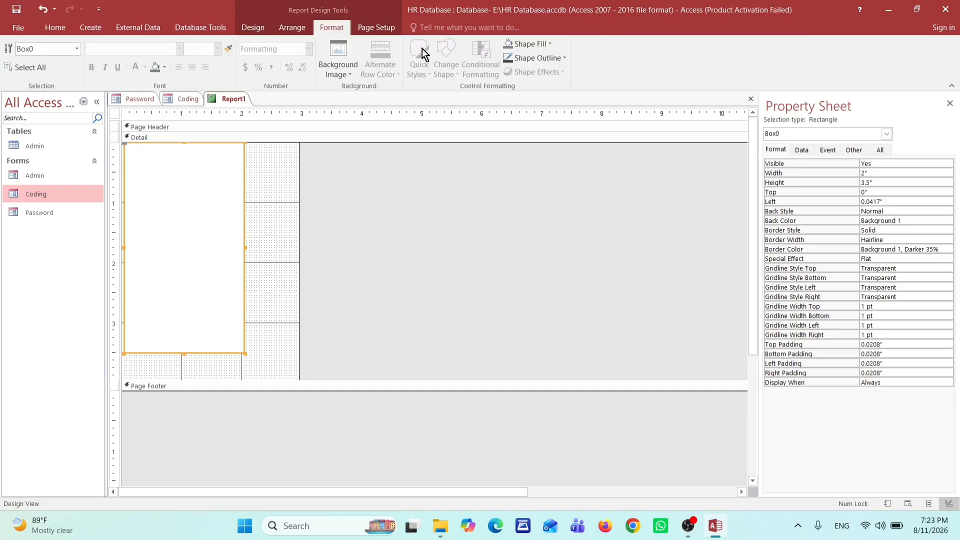
pyautogui.click(565, 58)
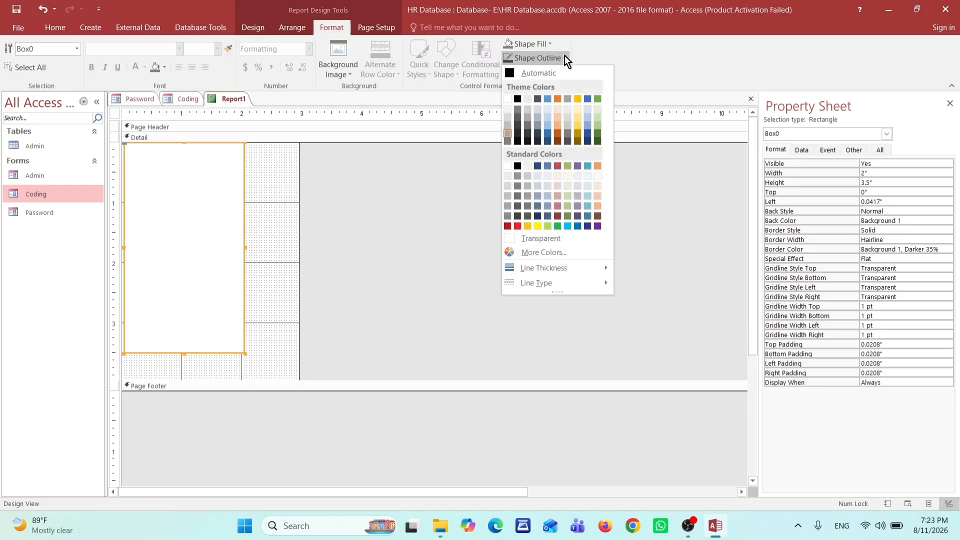
pyautogui.click(585, 226)
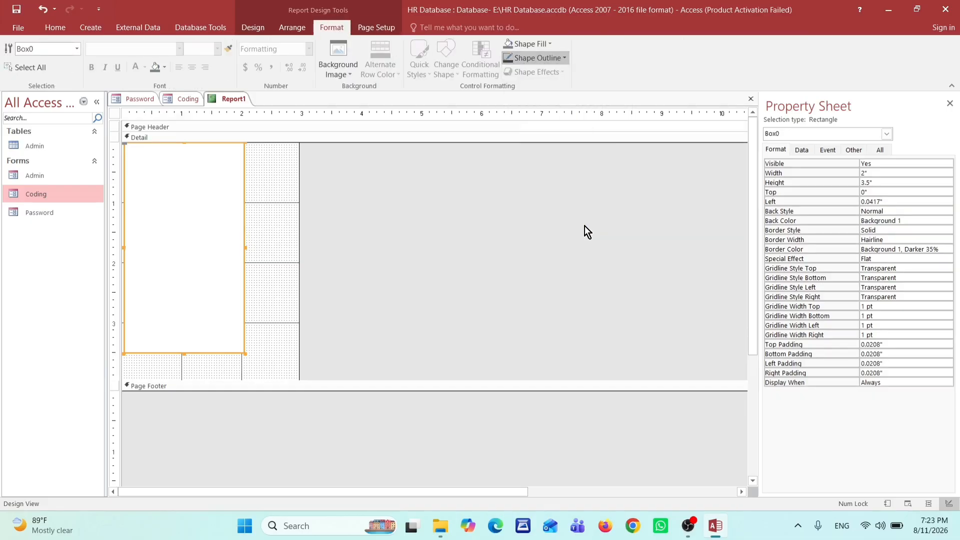
pyautogui.click(356, 265)
# Set the rectangle's outline thickness to 2 pt
pyautogui.click(176, 258)
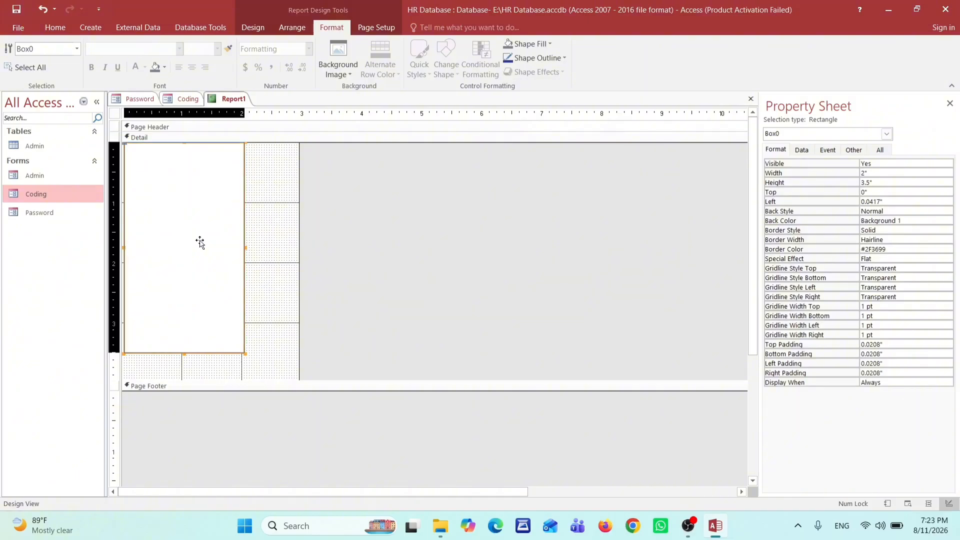
pyautogui.click(563, 58)
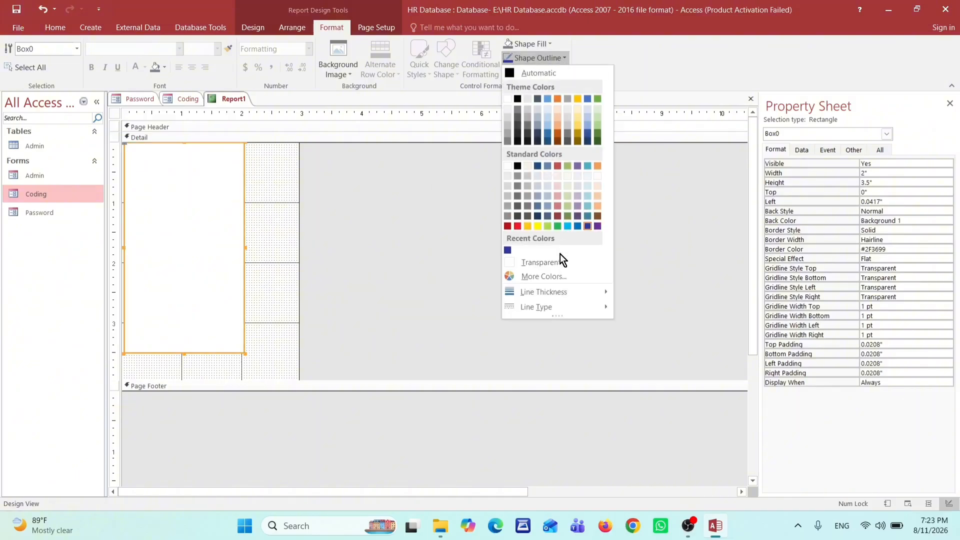
pyautogui.moveTo(572, 292)
pyautogui.click(635, 304)
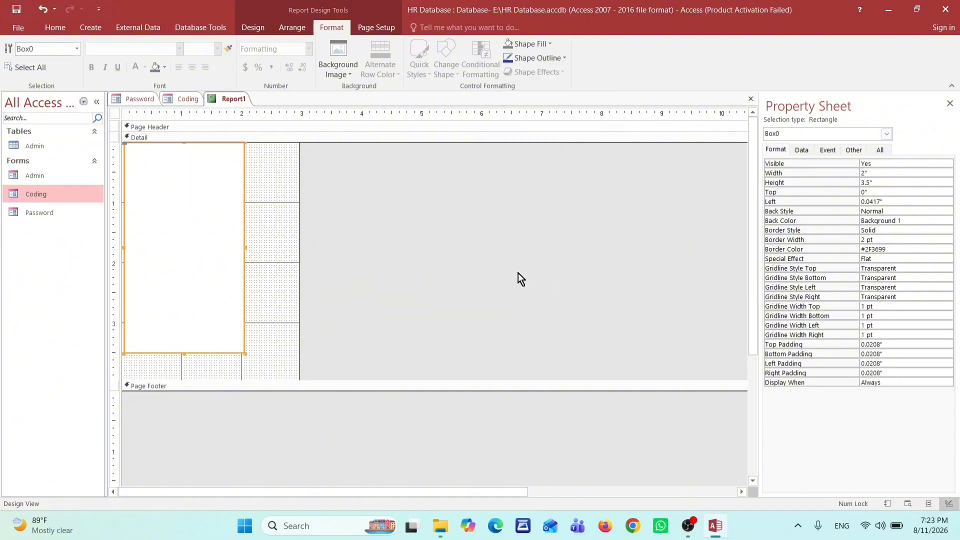
pyautogui.click(500, 270)
pyautogui.click(218, 233)
# Draw a narrow vertical rectangle about 0.17 by 1.75 inches in the Page Header, in line with the large rectangle's right edge
pyautogui.click(254, 27)
pyautogui.click(532, 57)
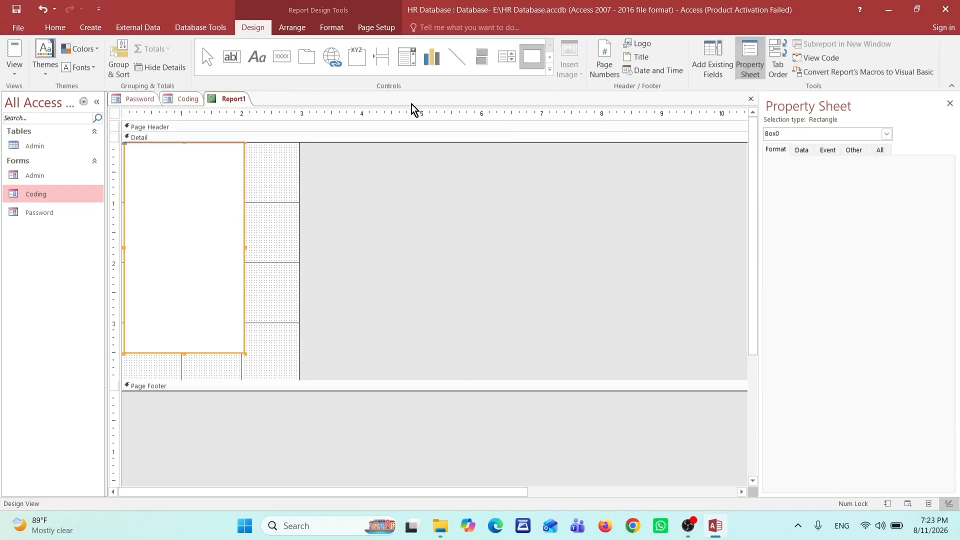
pyautogui.moveTo(244, 144); pyautogui.dragTo(233, 249)
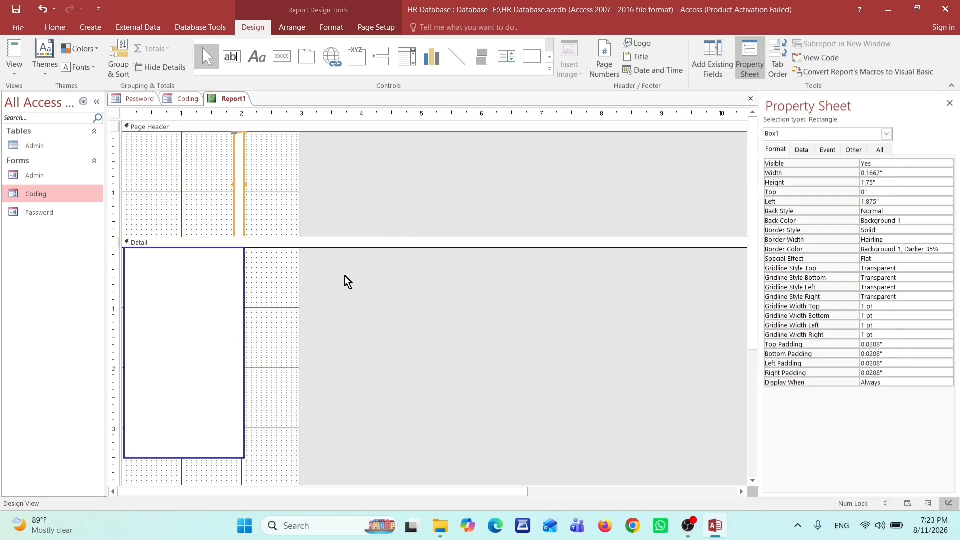
# Undo the narrow rectangle's placement in the Page Header and fill it with dark blue (Accent 5, Darker 50%)
pyautogui.hotkey('ctrl', 'z')
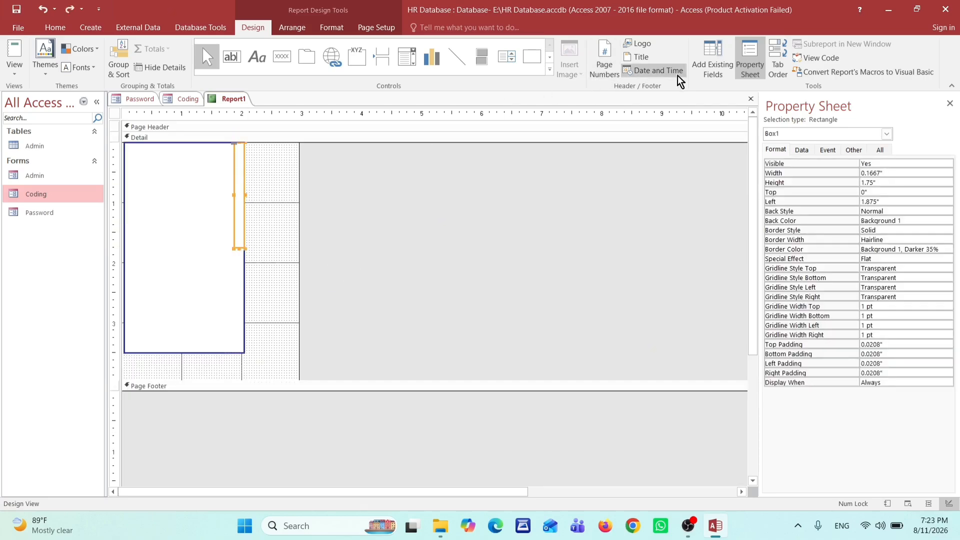
pyautogui.click(332, 27)
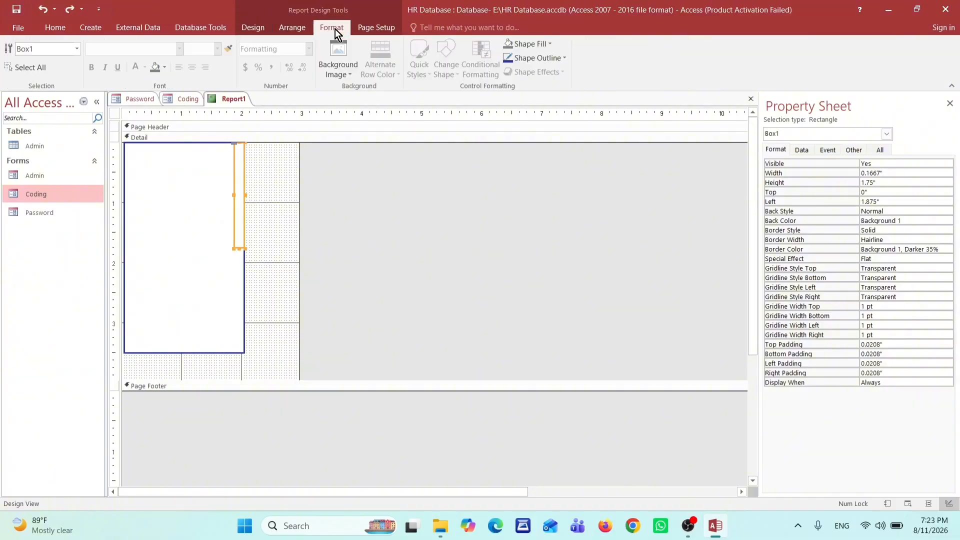
pyautogui.click(551, 44)
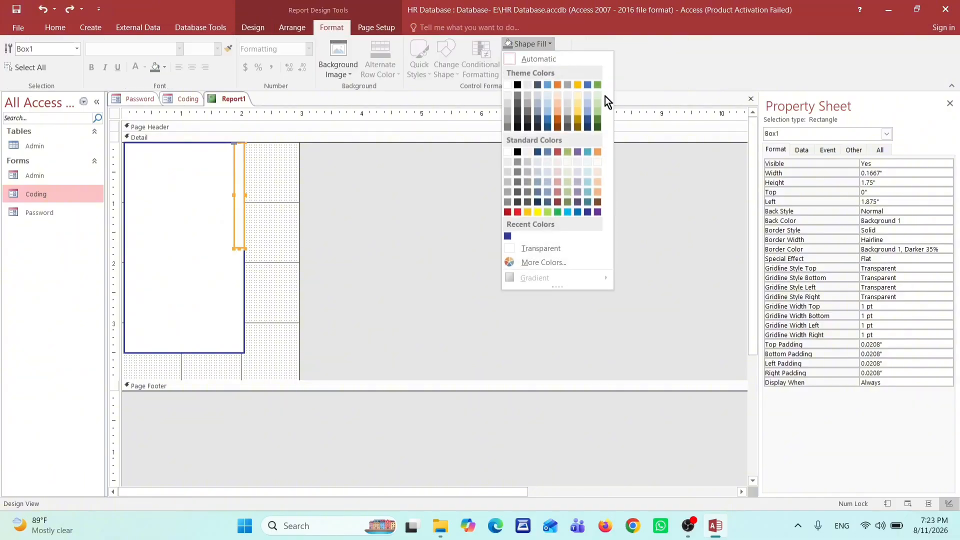
pyautogui.click(588, 128)
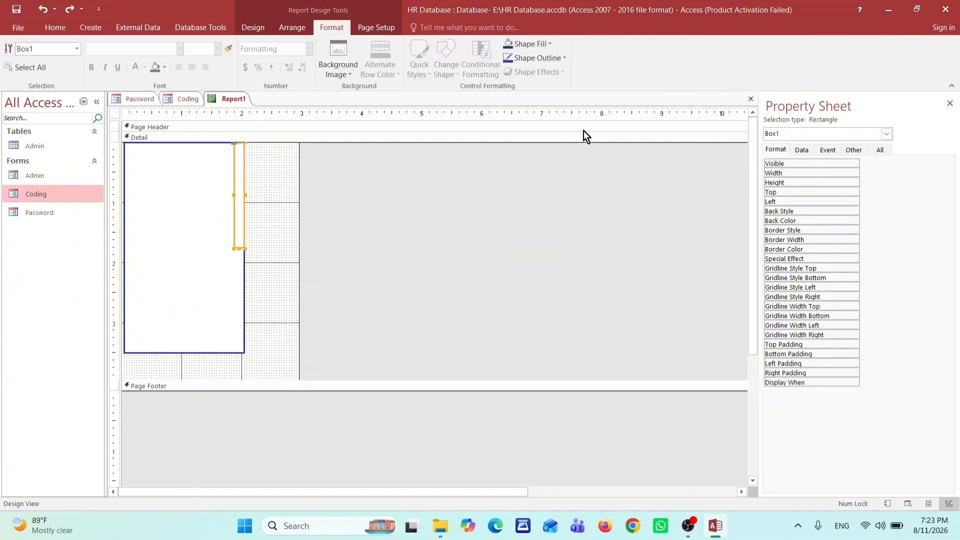
pyautogui.click(508, 44)
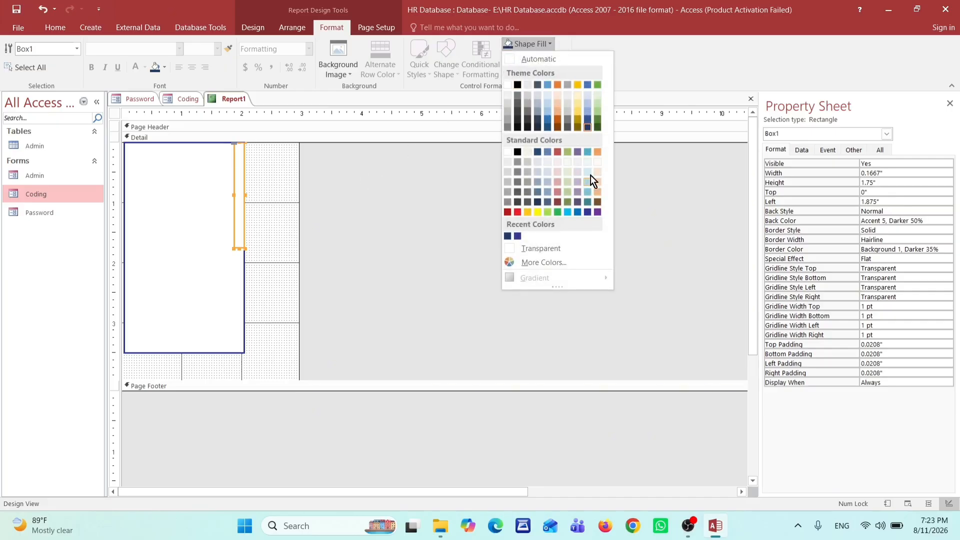
pyautogui.click(587, 130)
# Get the blue strip out from behind the card frame and return the frame to the Detail section's upper-left corner
pyautogui.click(351, 205)
pyautogui.click(265, 221)
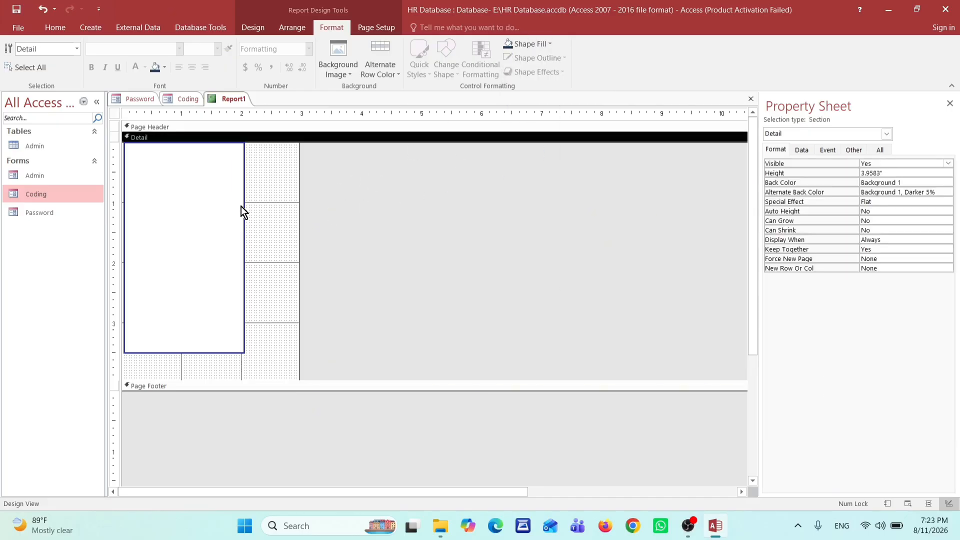
pyautogui.click(241, 205)
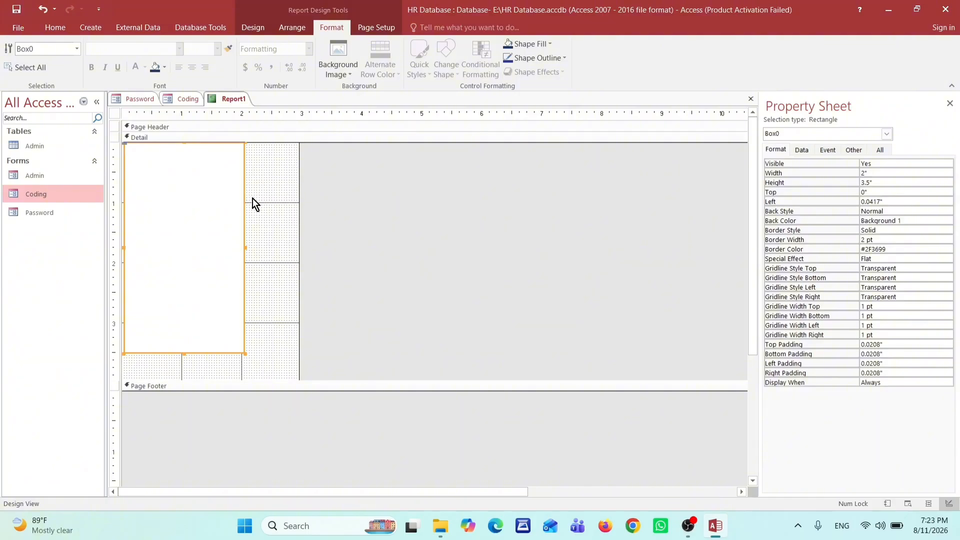
pyautogui.moveTo(234, 203); pyautogui.dragTo(484, 229)
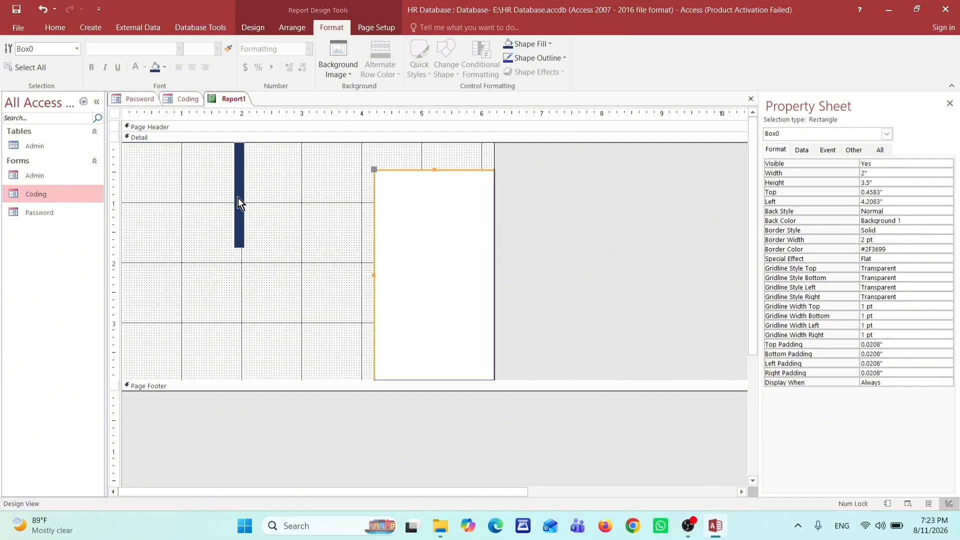
pyautogui.moveTo(238, 198); pyautogui.dragTo(398, 216)
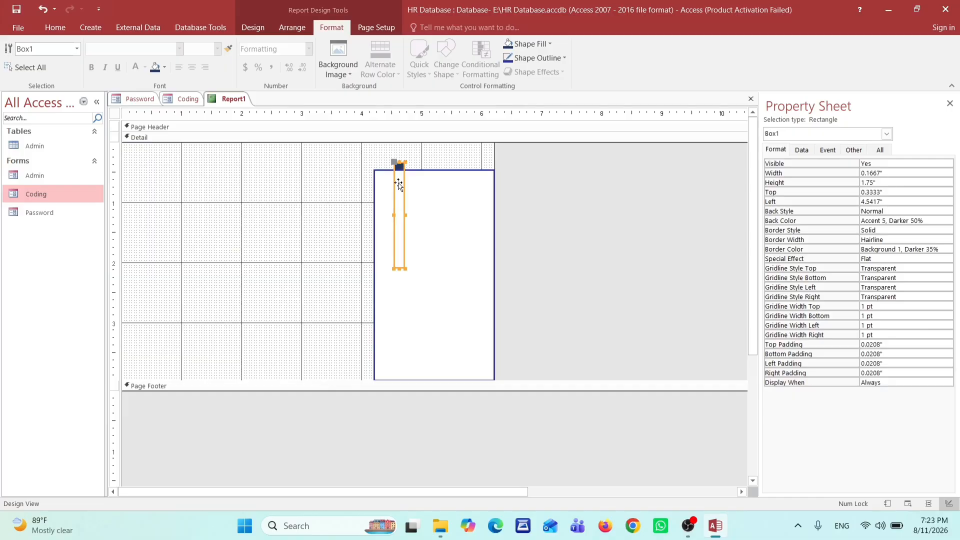
pyautogui.moveTo(437, 222); pyautogui.dragTo(184, 195)
# Bring the blue strip to the front and fit it into the card frame's upper-right corner, with Top 0" and Left about 1.83"
pyautogui.click(396, 195)
pyautogui.moveTo(396, 195); pyautogui.dragTo(225, 192)
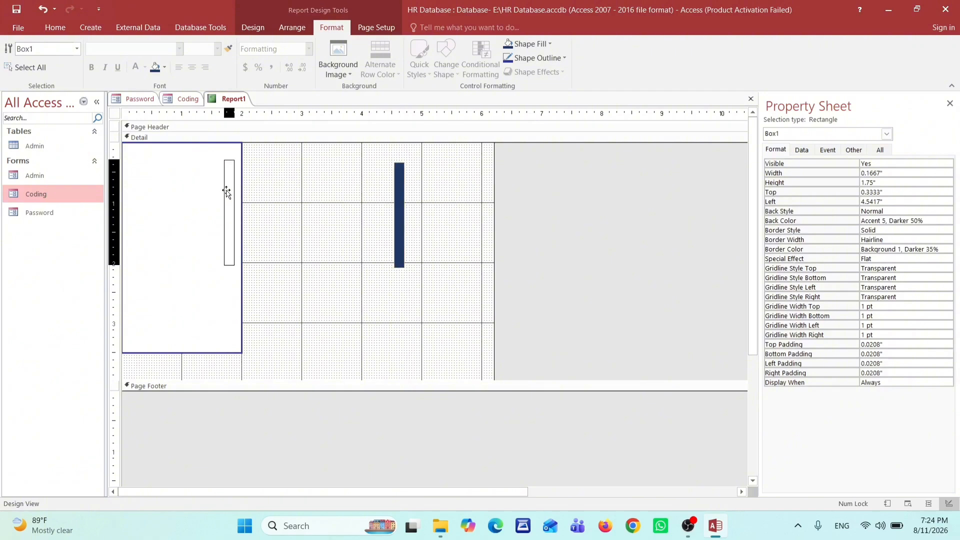
pyautogui.rightClick(227, 191)
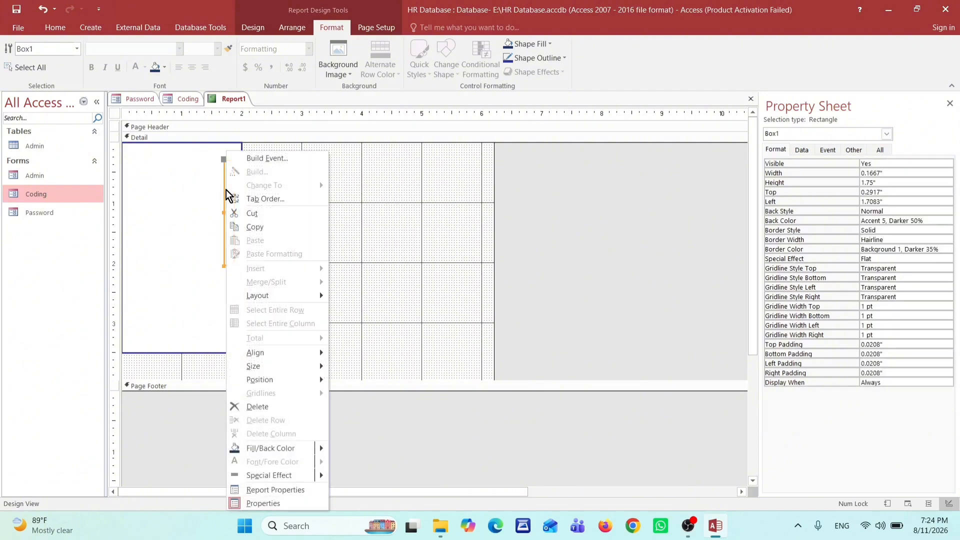
pyautogui.moveTo(315, 388)
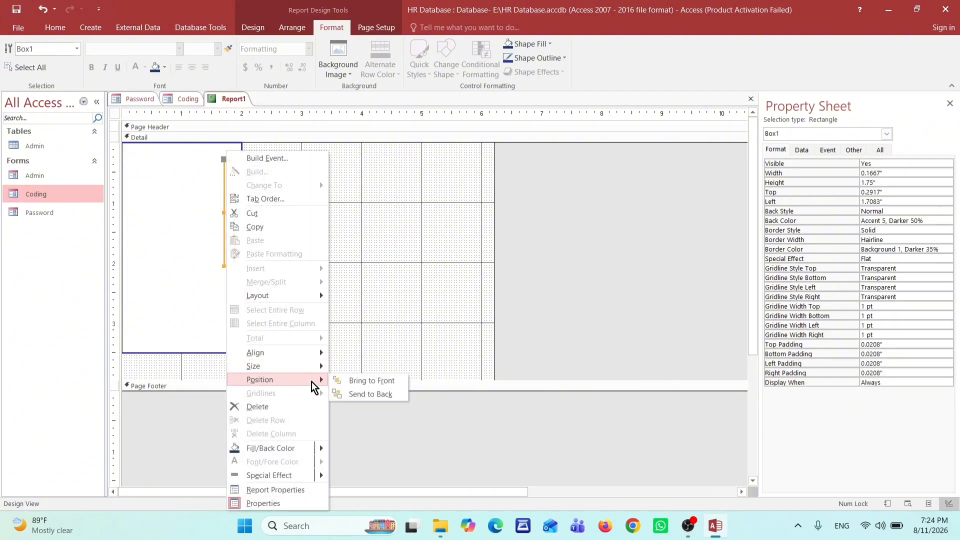
pyautogui.click(371, 381)
pyautogui.click(380, 250)
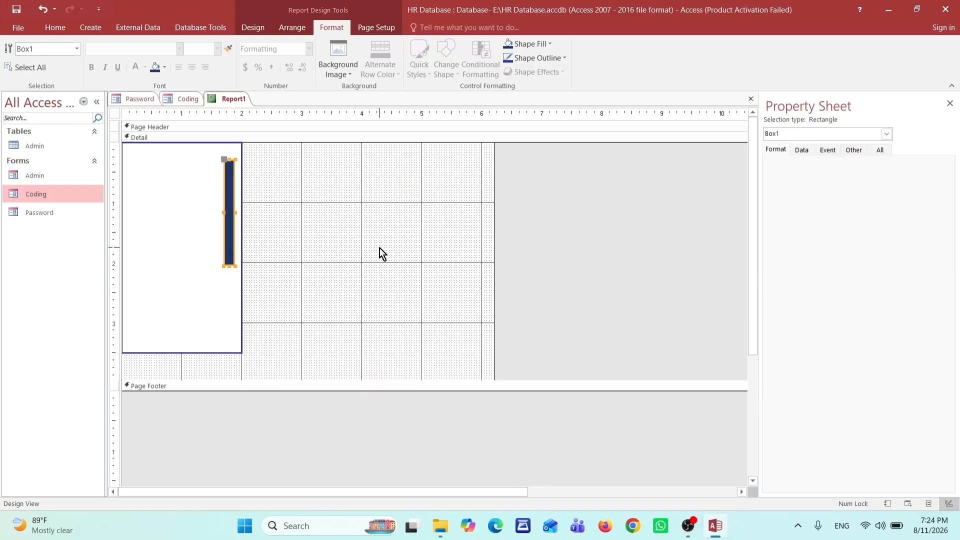
pyautogui.click(228, 209)
pyautogui.moveTo(229, 210); pyautogui.dragTo(237, 184)
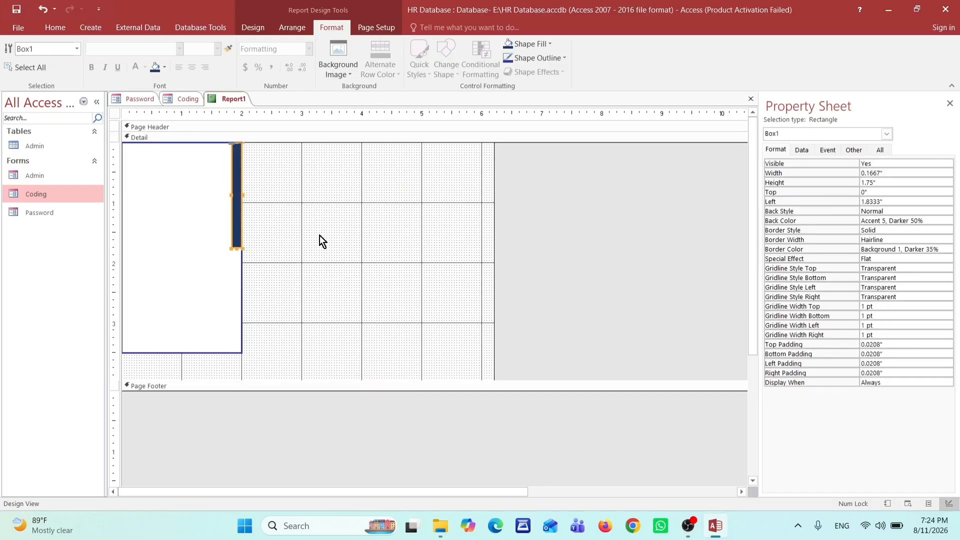
# Place a copy of the blue strip in the card frame's lower-left corner
pyautogui.hotkey('ctrl', 'v')
pyautogui.moveTo(240, 286); pyautogui.dragTo(129, 286)
pyautogui.click(343, 293)
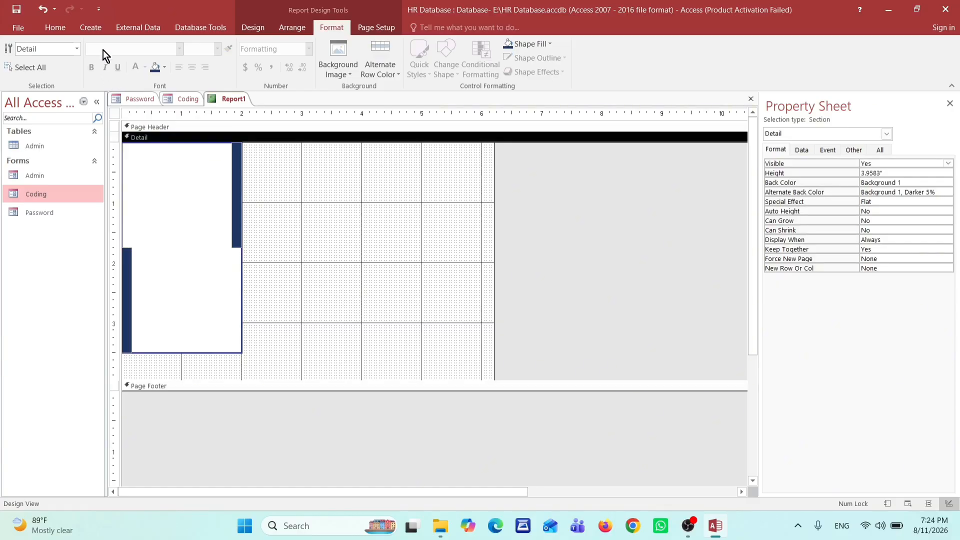
pyautogui.click(251, 27)
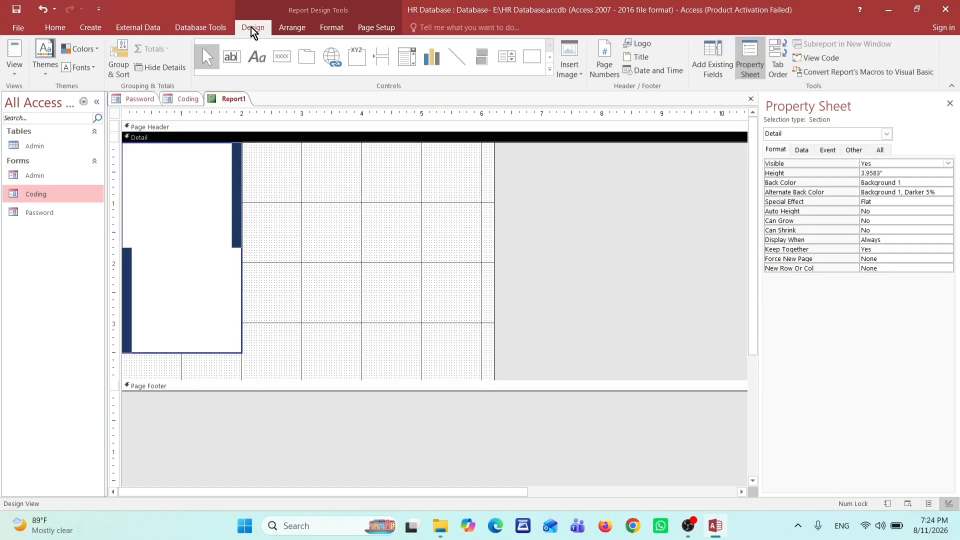
pyautogui.click(550, 70)
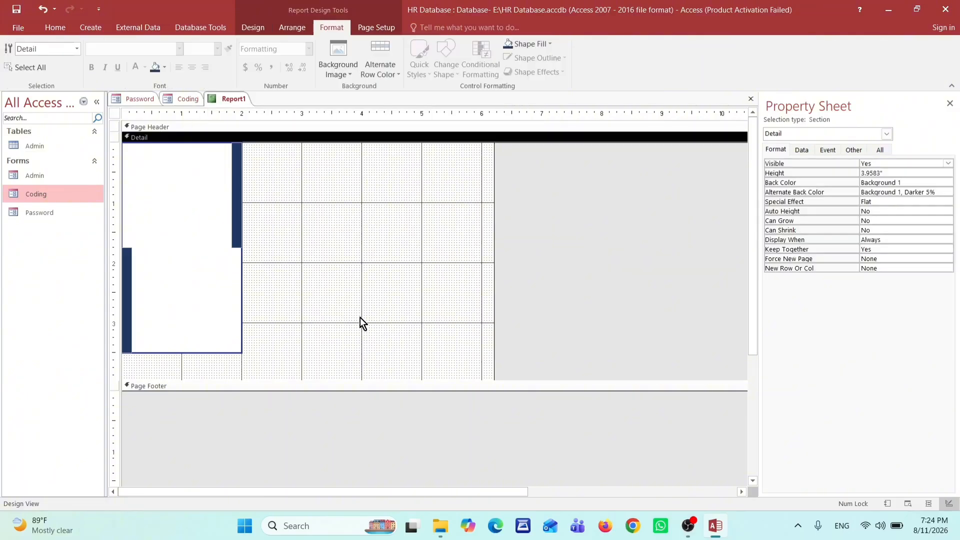
# Switch to File Explorer and select the Hamza Academy logo image "ChatGPT Image Jul 6, 2026, 02_31_46 PM" in the Downloads folder
pyautogui.click(445, 532)
pyautogui.scroll(5, 53, 214)
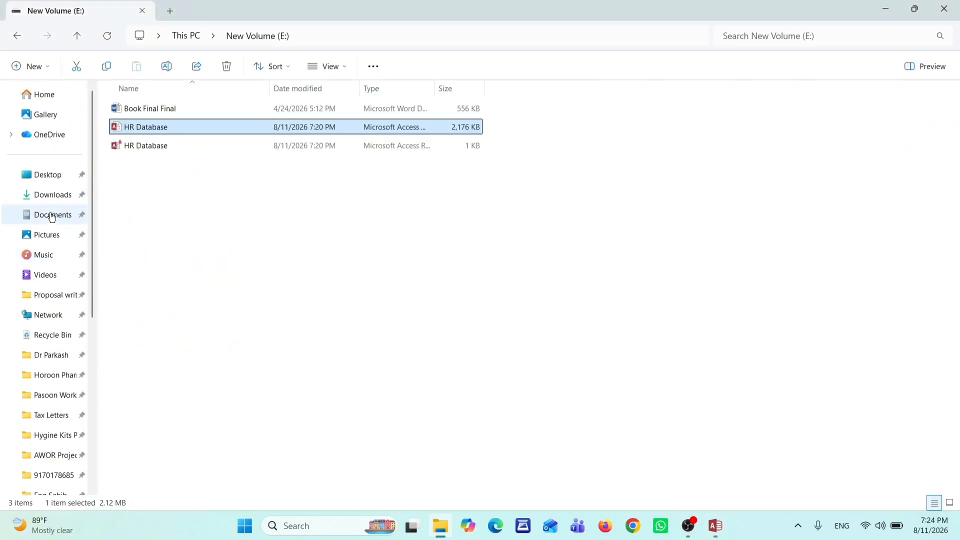
pyautogui.click(45, 183)
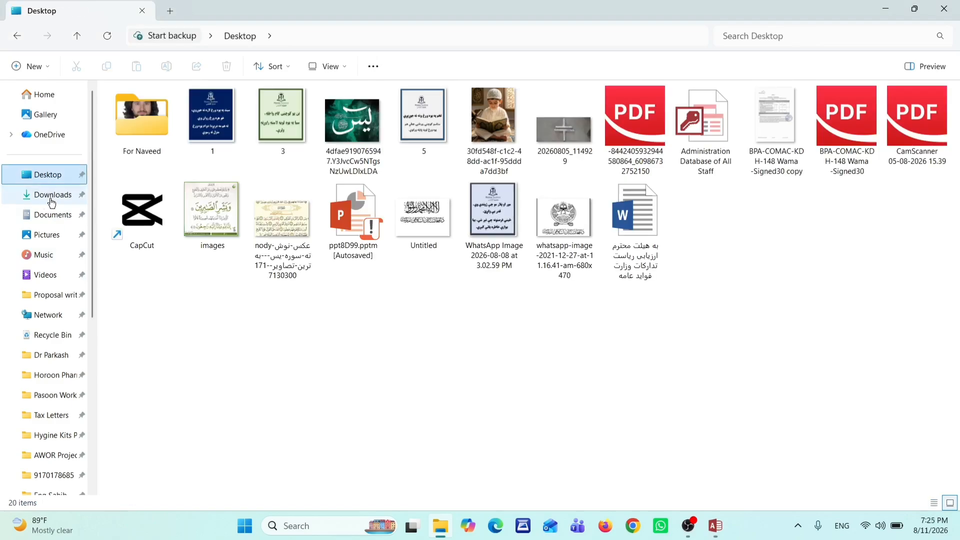
pyautogui.click(46, 195)
pyautogui.scroll(-5, 607, 242)
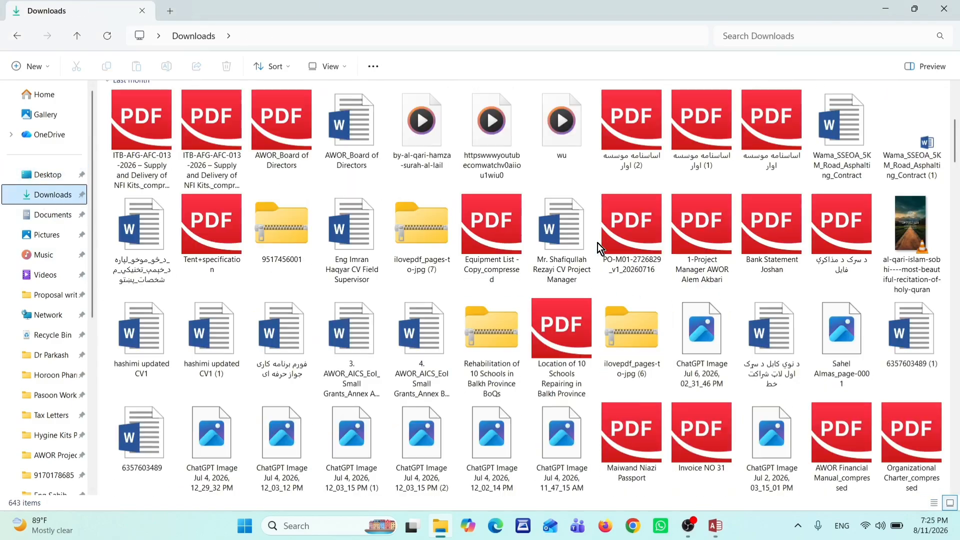
pyautogui.scroll(5, 615, 250)
pyautogui.scroll(-4, 622, 266)
pyautogui.scroll(-4, 699, 300)
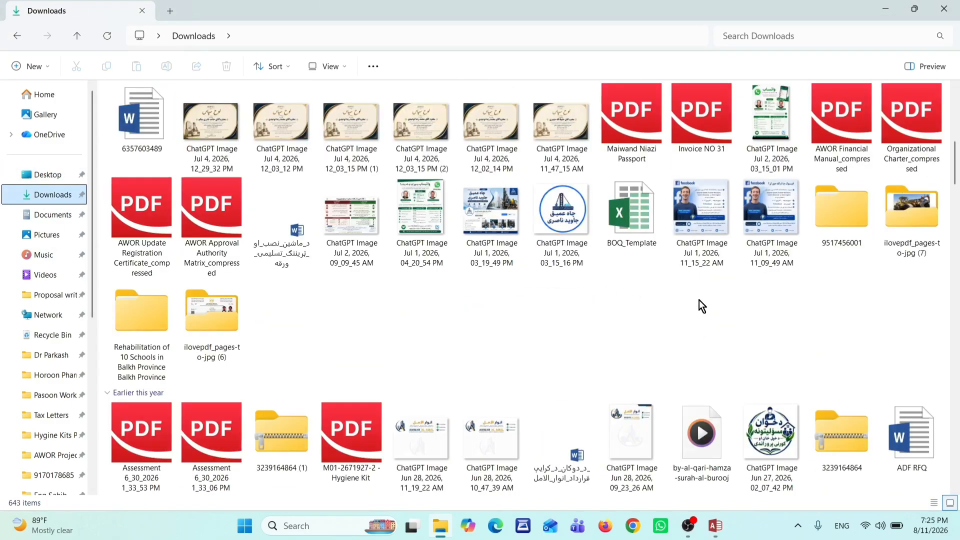
pyautogui.scroll(6, 698, 288)
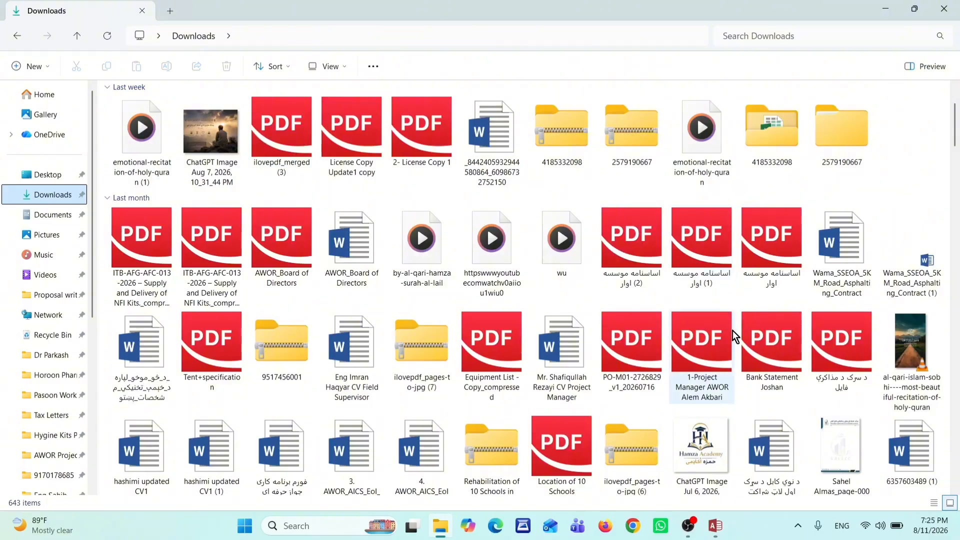
pyautogui.click(713, 462)
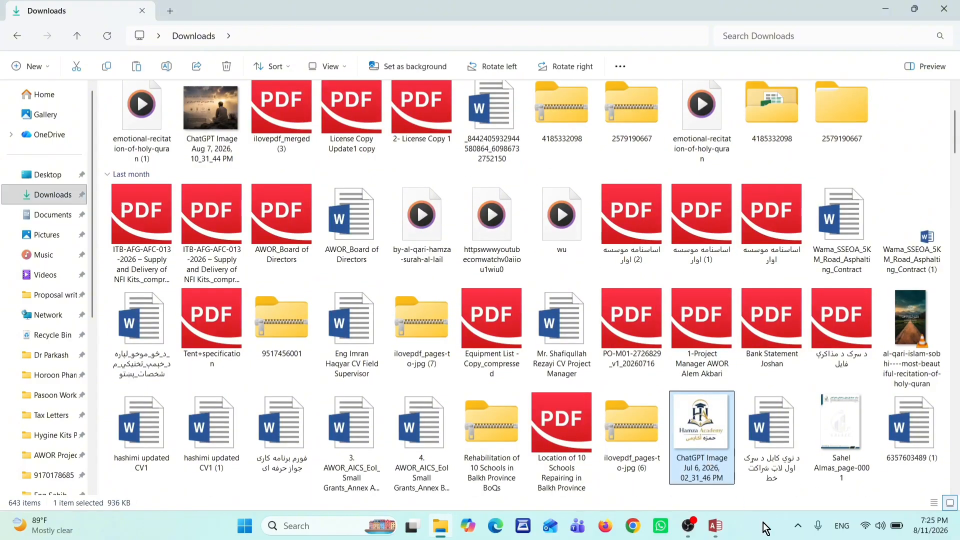
pyautogui.click(715, 525)
pyautogui.click(590, 213)
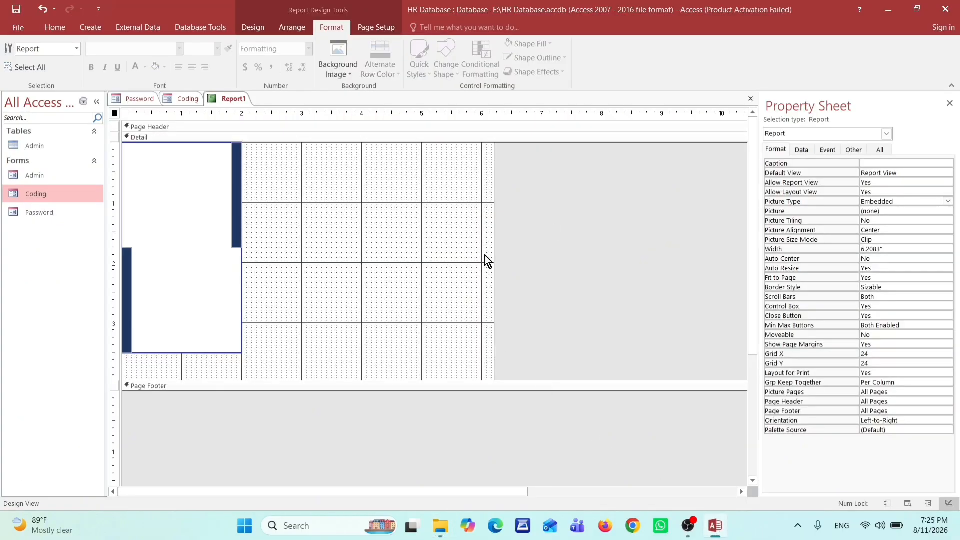
pyautogui.hotkey('alt', 'Tab')
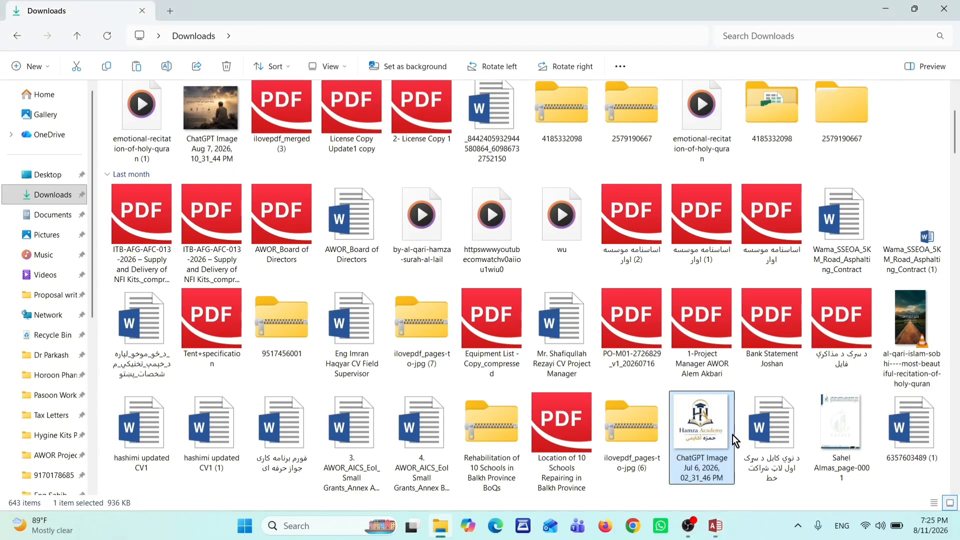
# Open the selected logo image in Paint and maximize the window
pyautogui.rightClick(694, 429)
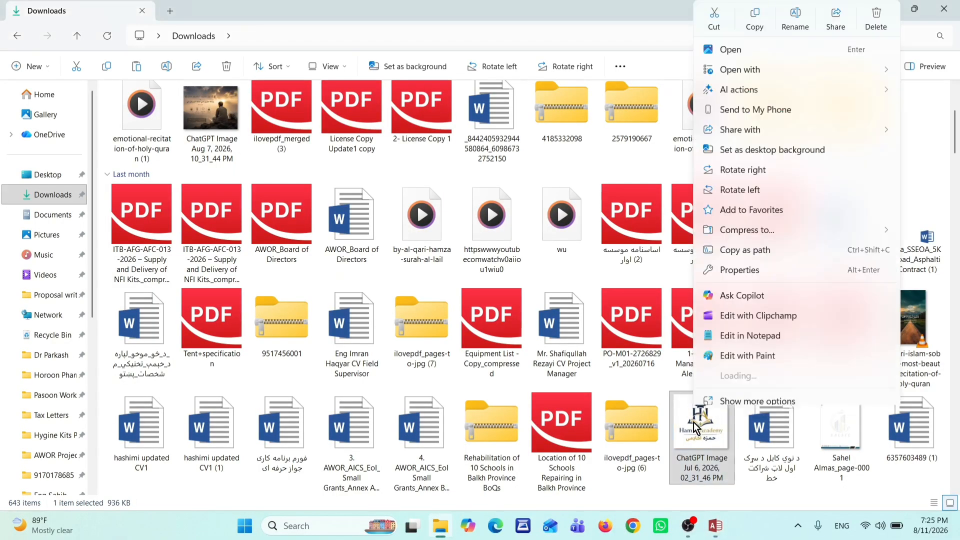
pyautogui.click(733, 356)
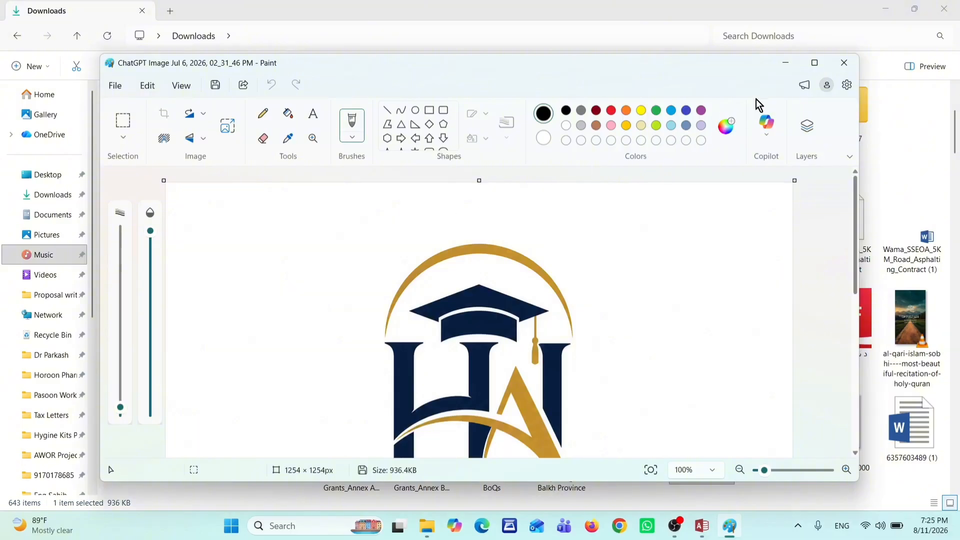
pyautogui.click(814, 63)
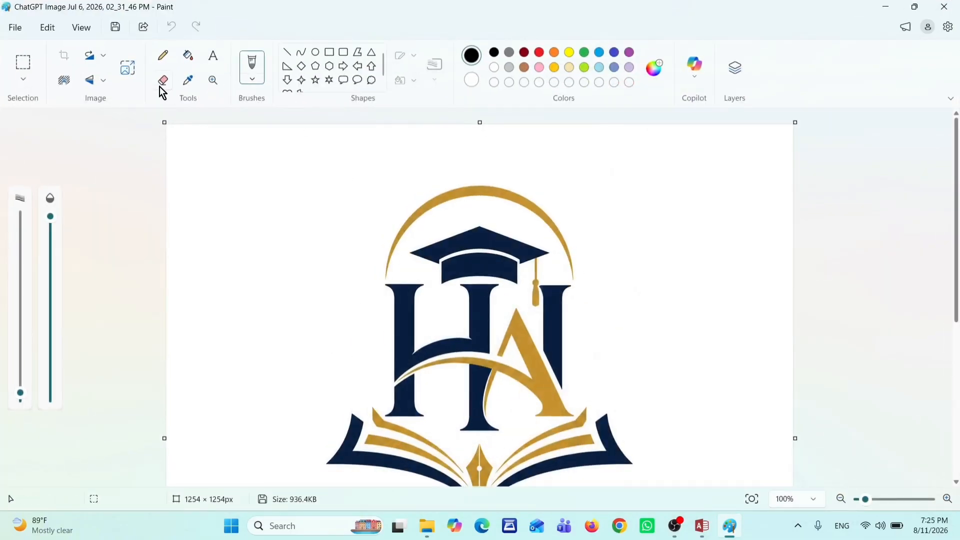
# Scale the logo image to 8 percent, then save it and close Paint
pyautogui.click(132, 70)
pyautogui.click(430, 243)
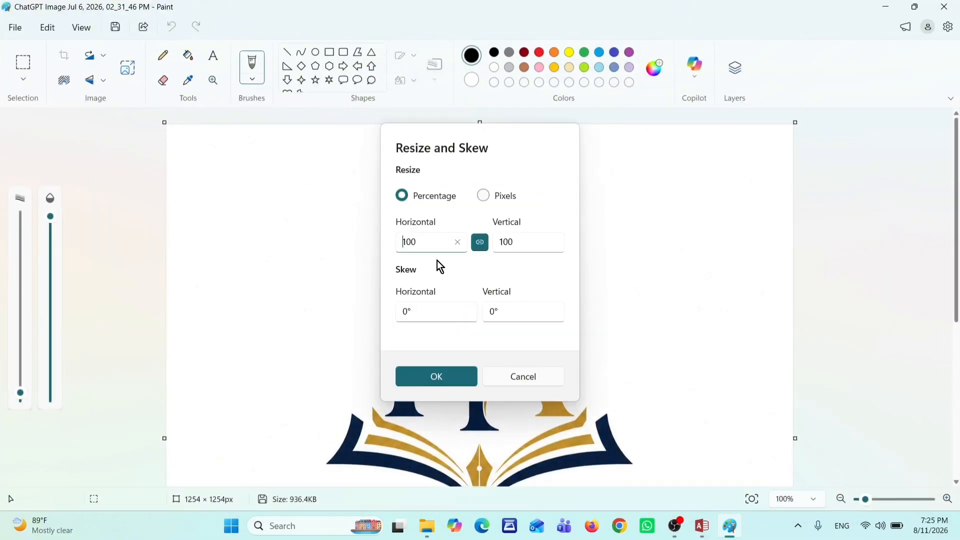
pyautogui.doubleClick(414, 244)
pyautogui.write('8')
pyautogui.press('Return')
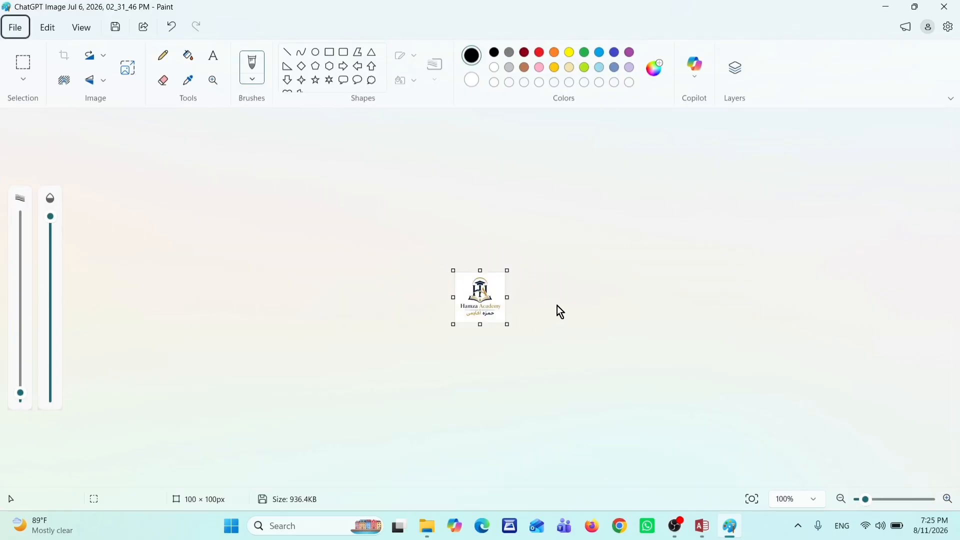
pyautogui.hotkey('ctrl', 's')
pyautogui.click(945, 7)
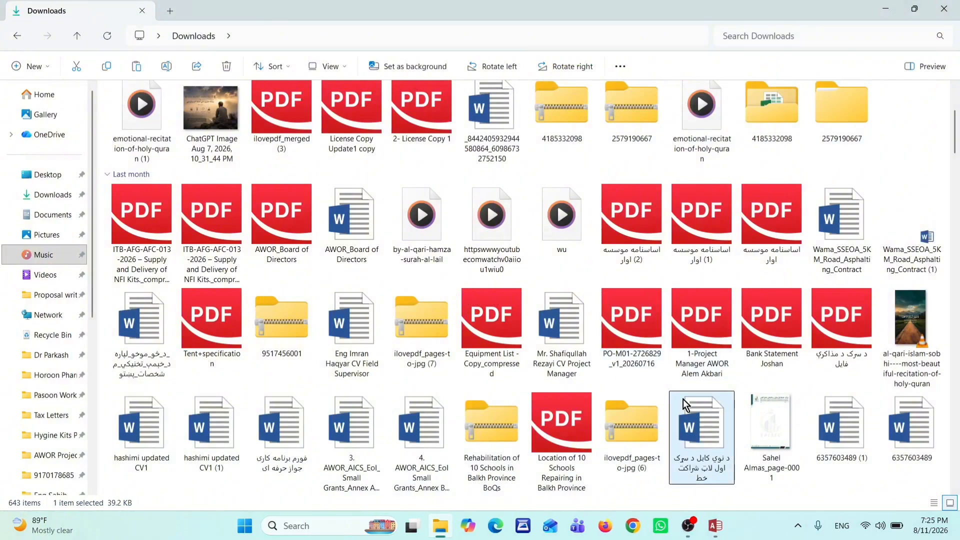
# Reopen the saved Hamza Academy logo image in Paint and copy the whole picture
pyautogui.scroll(-10, 720, 330)
pyautogui.scroll(10, 721, 330)
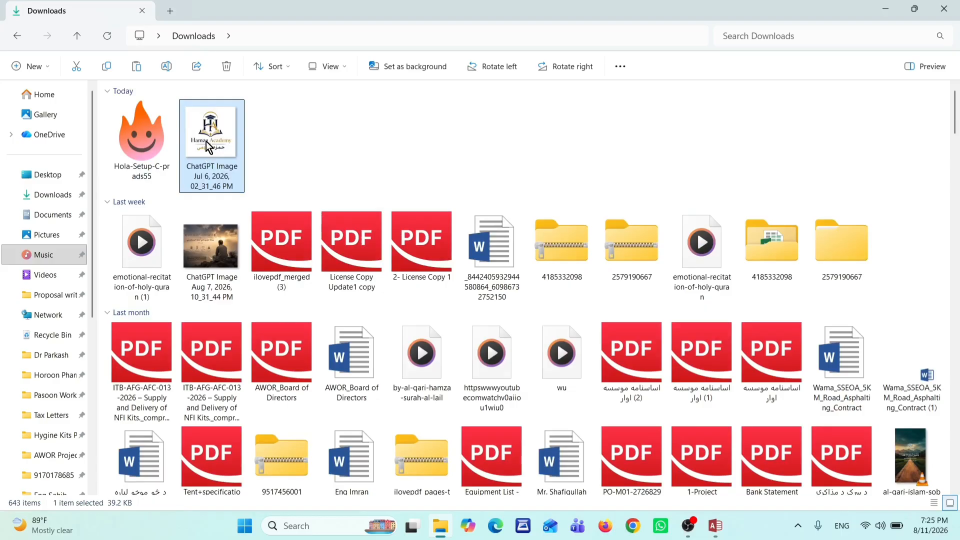
pyautogui.rightClick(207, 142)
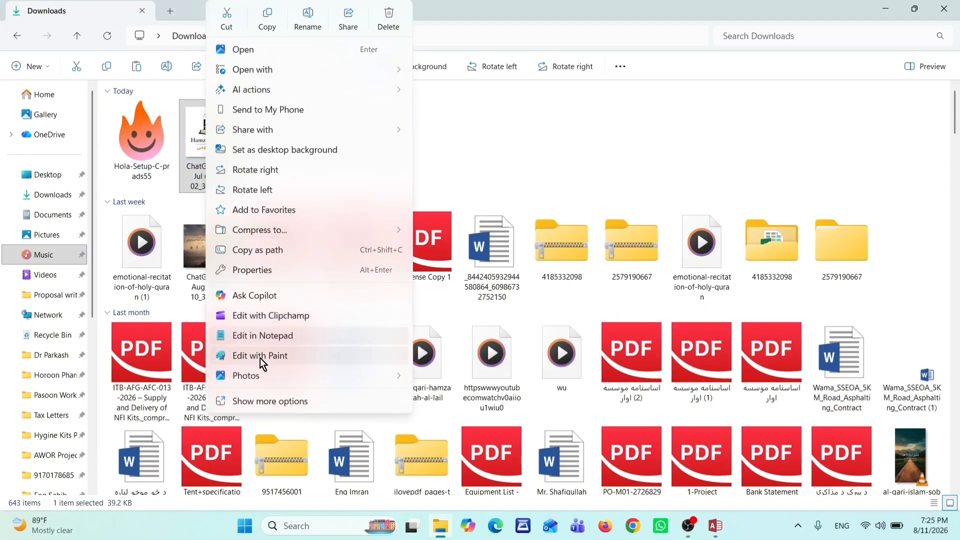
pyautogui.click(260, 358)
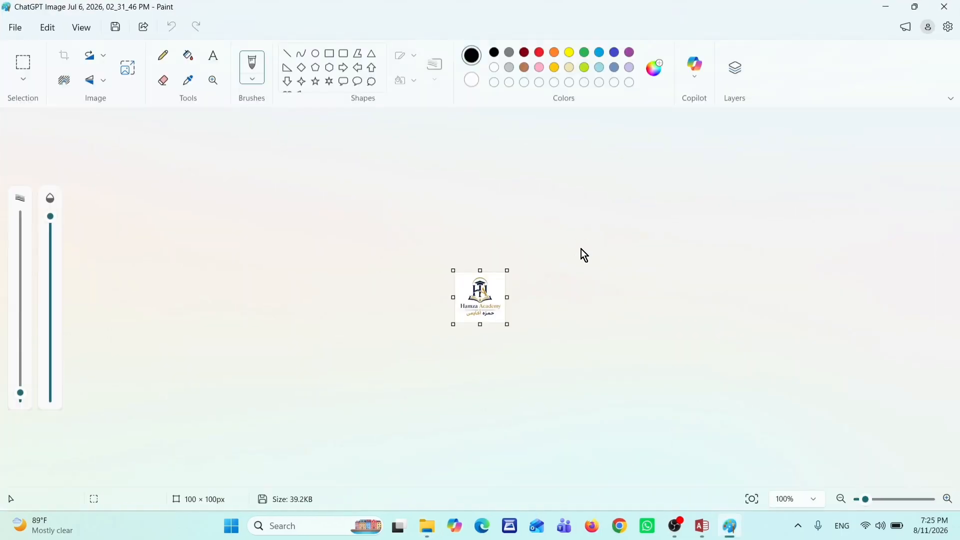
pyautogui.hotkey('ctrl', 'a')
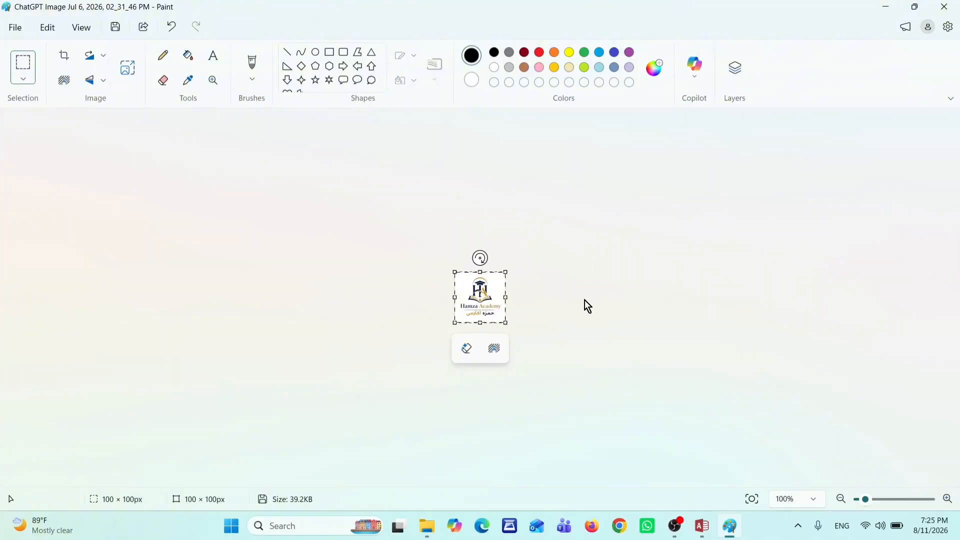
# Switch to the HR database report in Access, paste the logo and move it near the top middle of the card
pyautogui.click(705, 526)
pyautogui.click(323, 193)
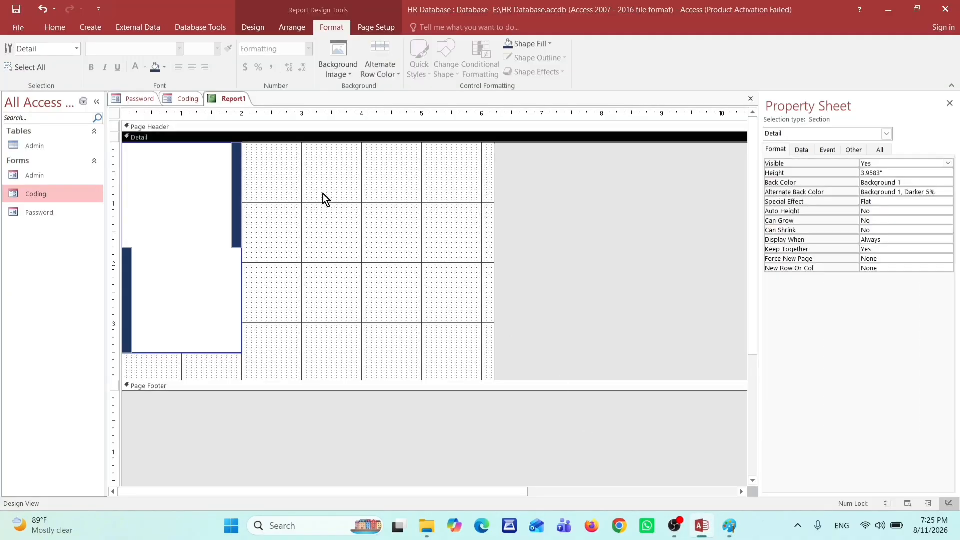
pyautogui.hotkey('ctrl', 'v')
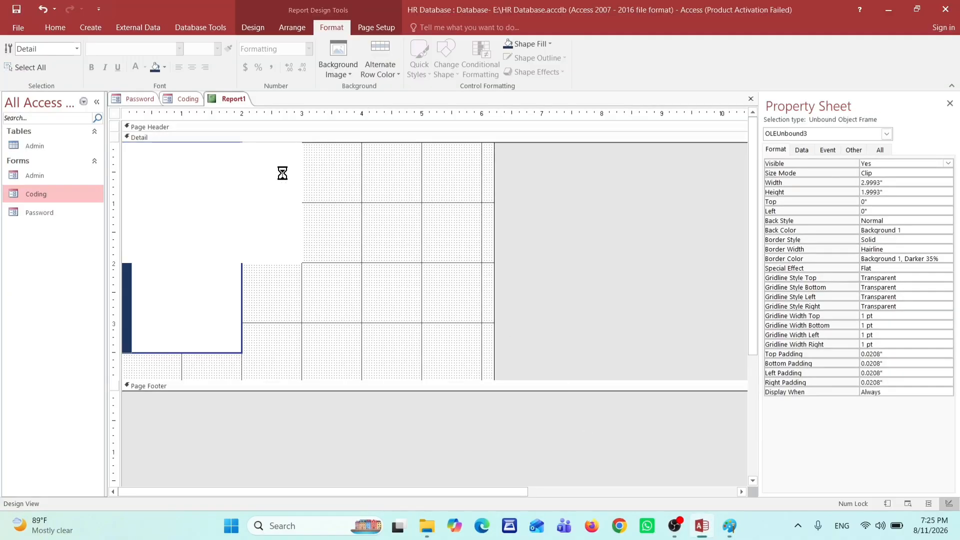
pyautogui.moveTo(156, 172); pyautogui.dragTo(173, 183)
pyautogui.click(371, 190)
pyautogui.click(163, 181)
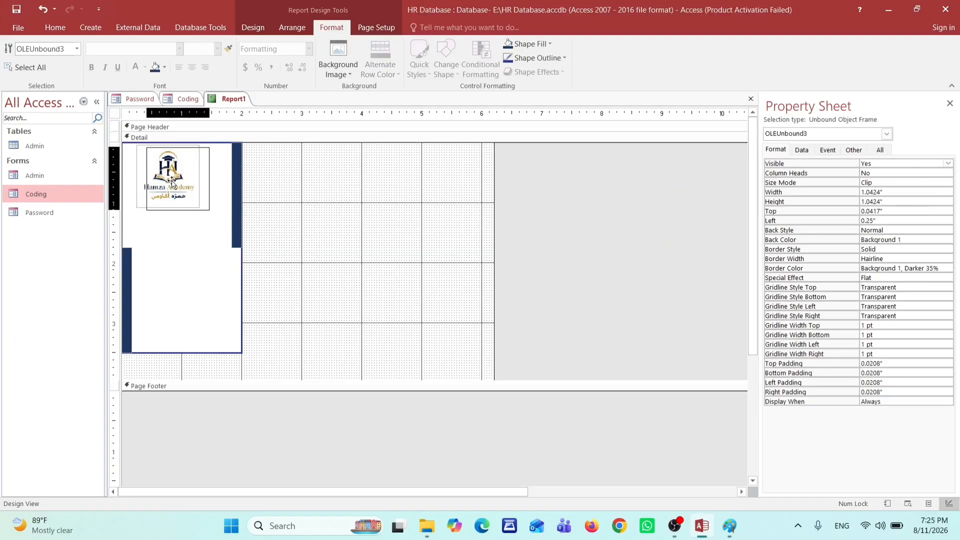
pyautogui.click(373, 197)
pyautogui.click(194, 190)
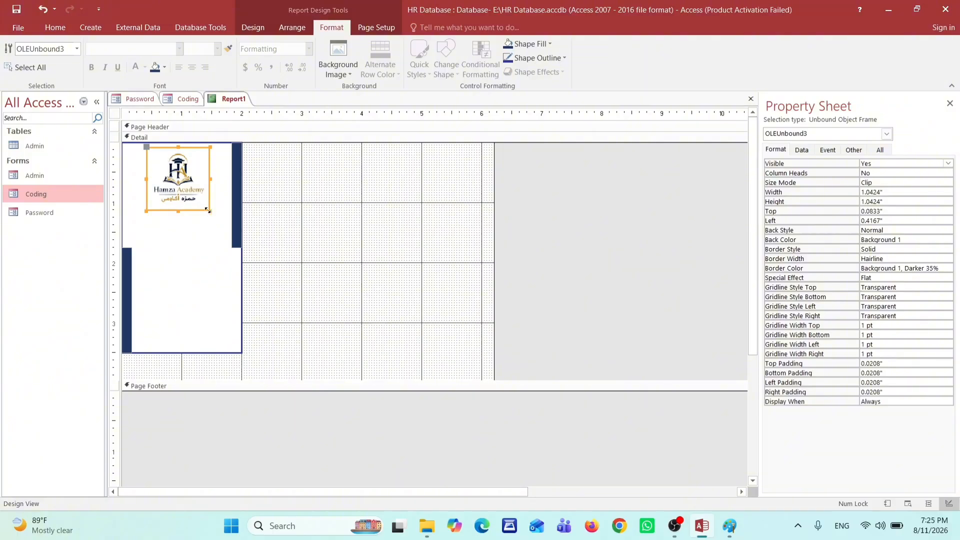
# Shrink the logo to about 1.0 by 1.0 inch and place it at the card's top edge, 0.5 inch from the left
pyautogui.moveTo(207, 210); pyautogui.dragTo(183, 173)
pyautogui.click(368, 179)
pyautogui.click(372, 188)
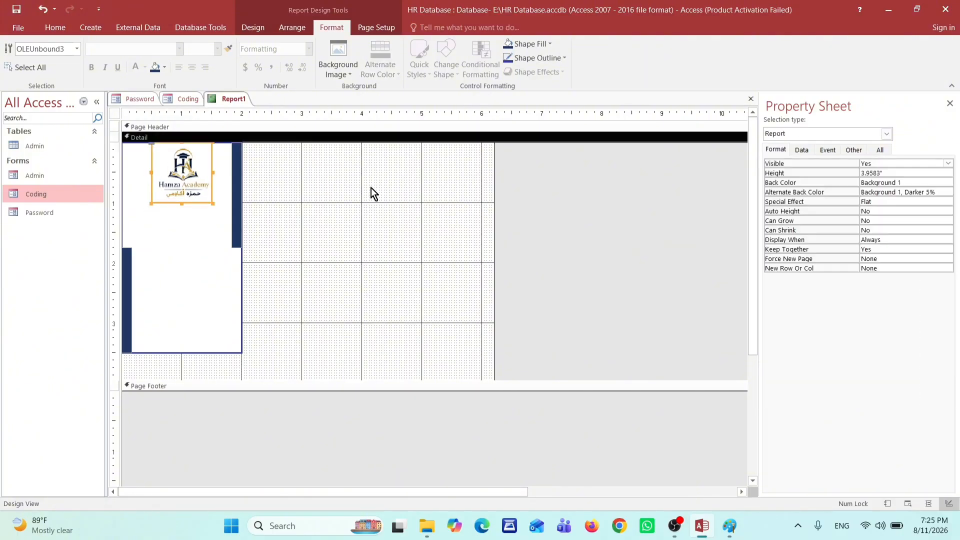
pyautogui.click(192, 181)
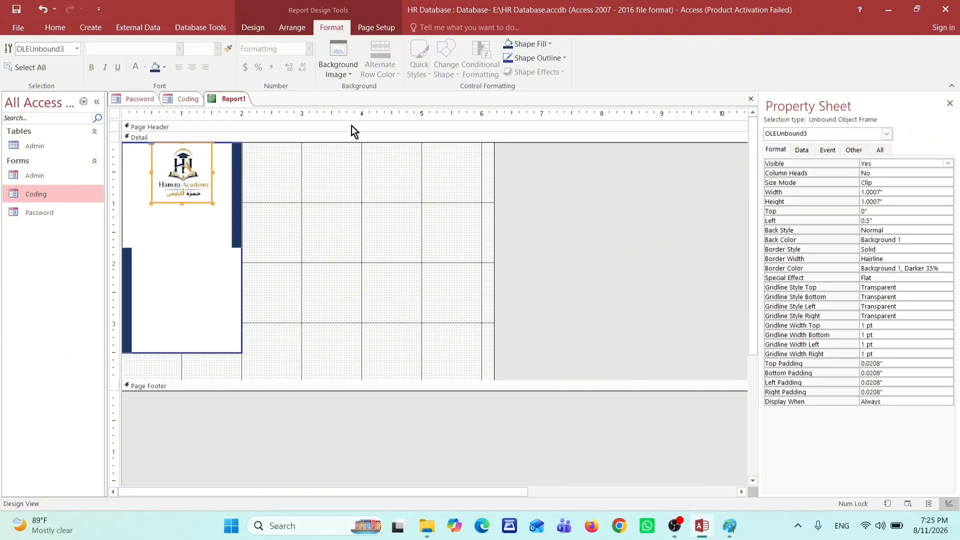
# Try to change the shape outline of the Hamza Academy logo
pyautogui.click(563, 58)
pyautogui.click(560, 261)
pyautogui.click(317, 210)
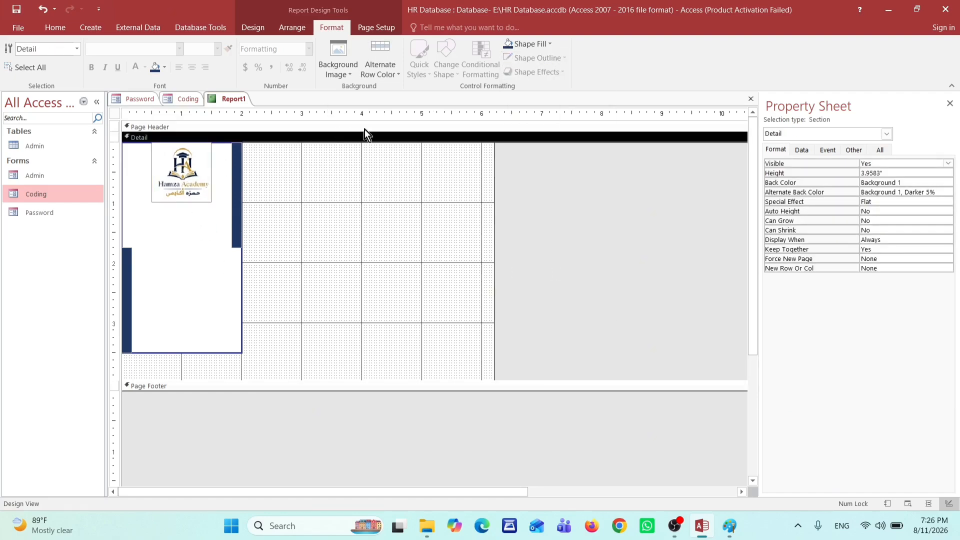
# Open the Field List for the report and show all tables
pyautogui.click(259, 29)
pyautogui.click(713, 59)
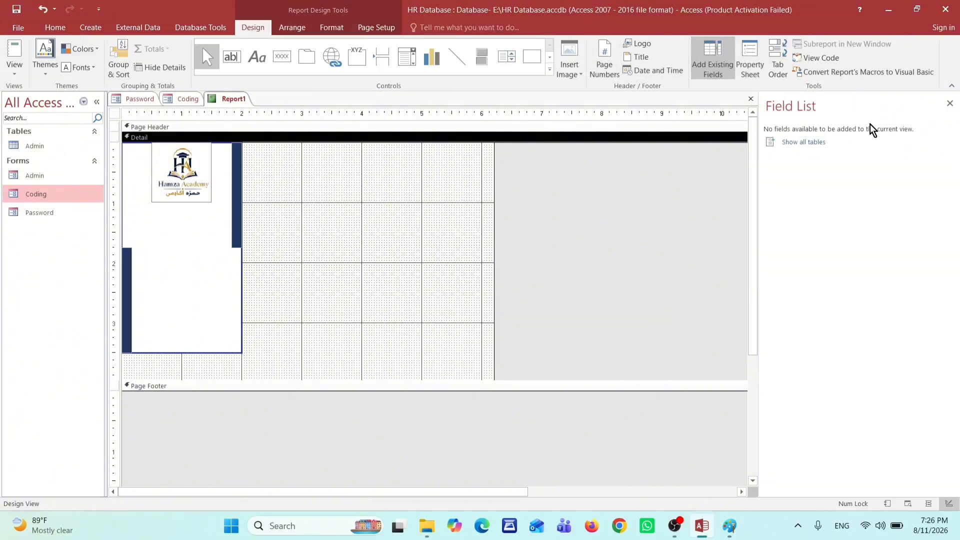
pyautogui.click(812, 143)
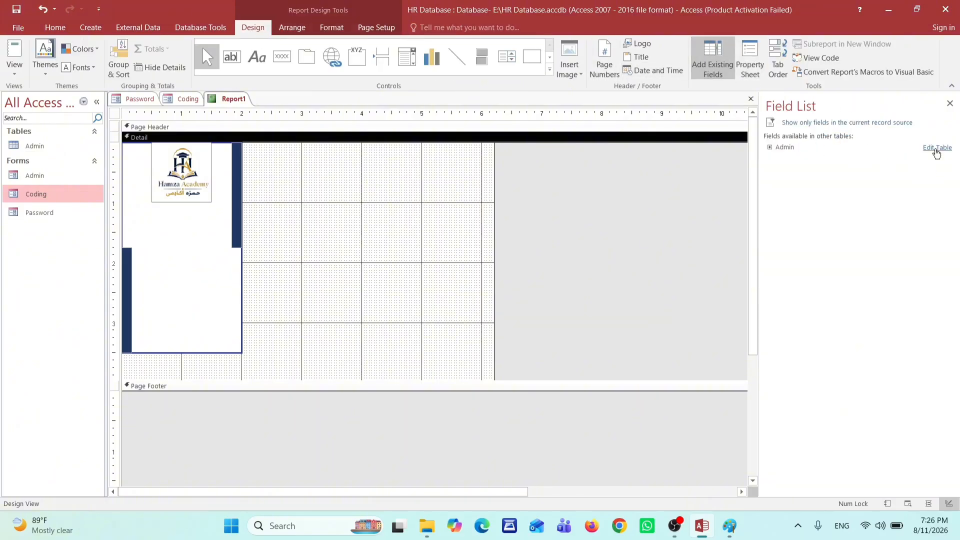
pyautogui.click(795, 150)
pyautogui.click(936, 148)
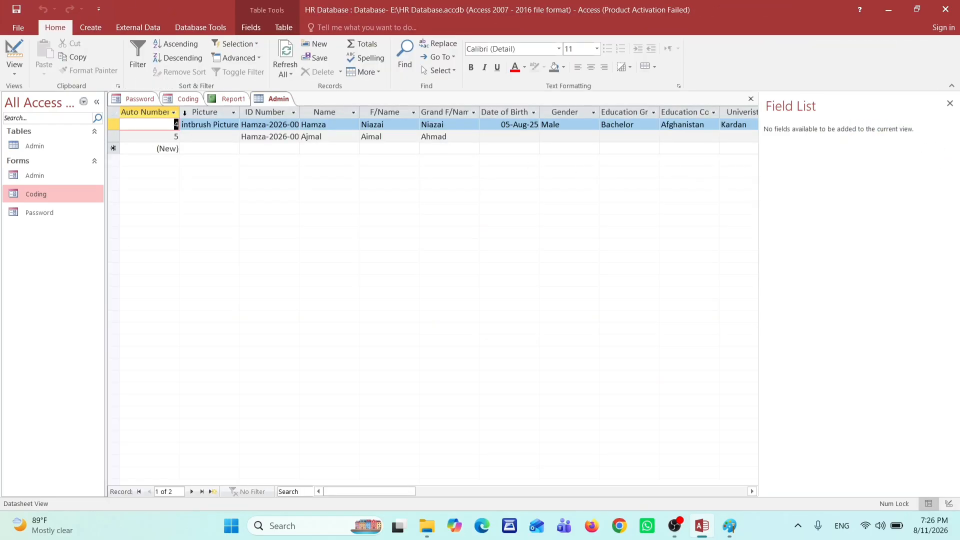
pyautogui.rightClick(283, 98)
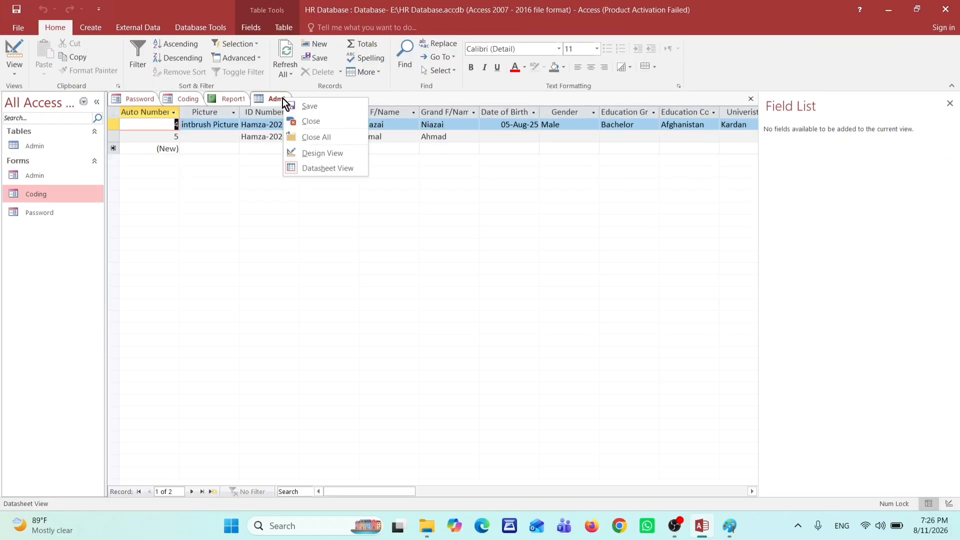
pyautogui.click(310, 113)
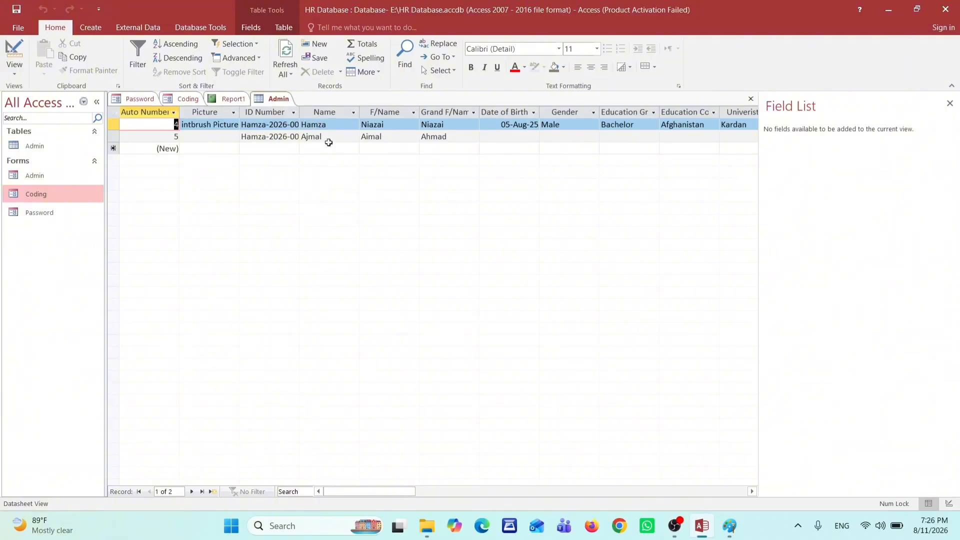
pyautogui.rightClick(272, 100)
pyautogui.click(300, 122)
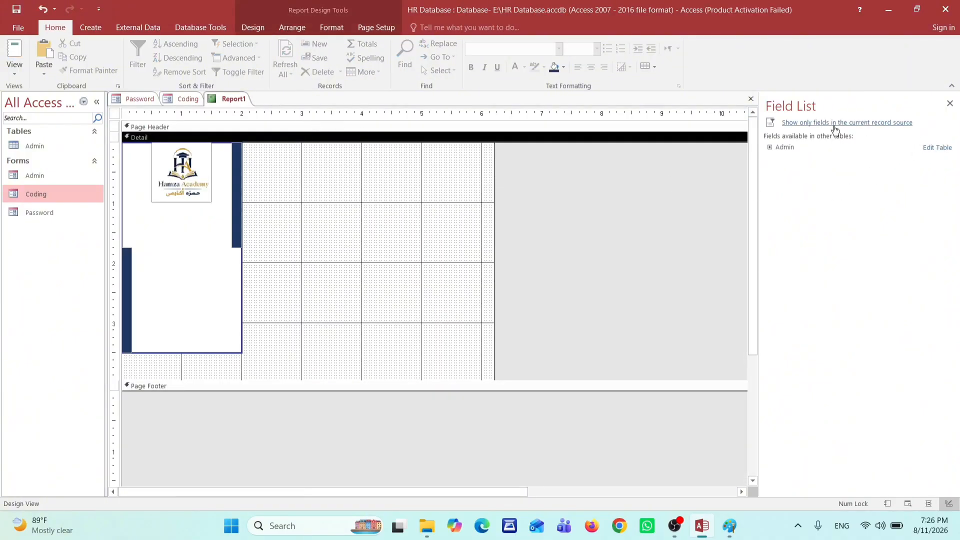
pyautogui.click(811, 123)
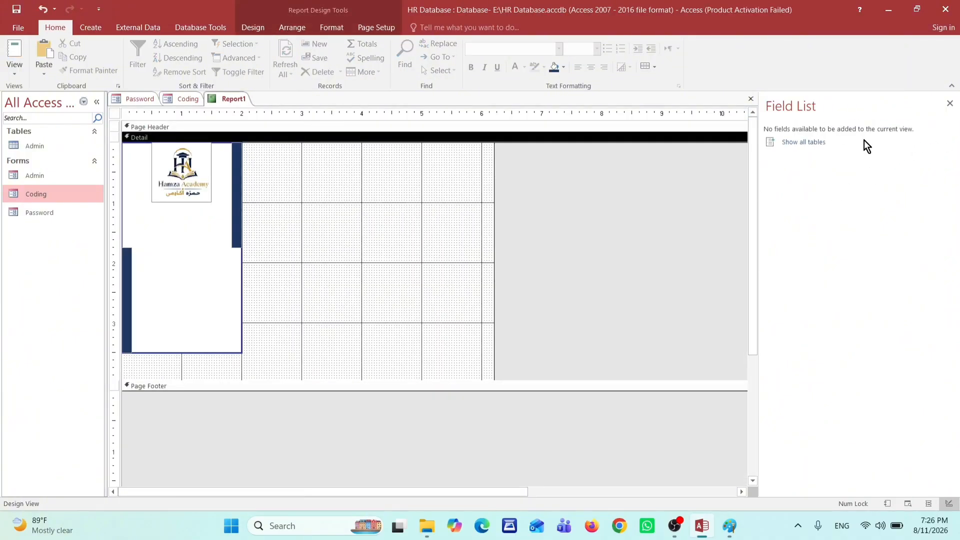
pyautogui.click(804, 143)
# Expand the Admin table's fields, add the Picture field below the logo and delete its label
pyautogui.click(785, 148)
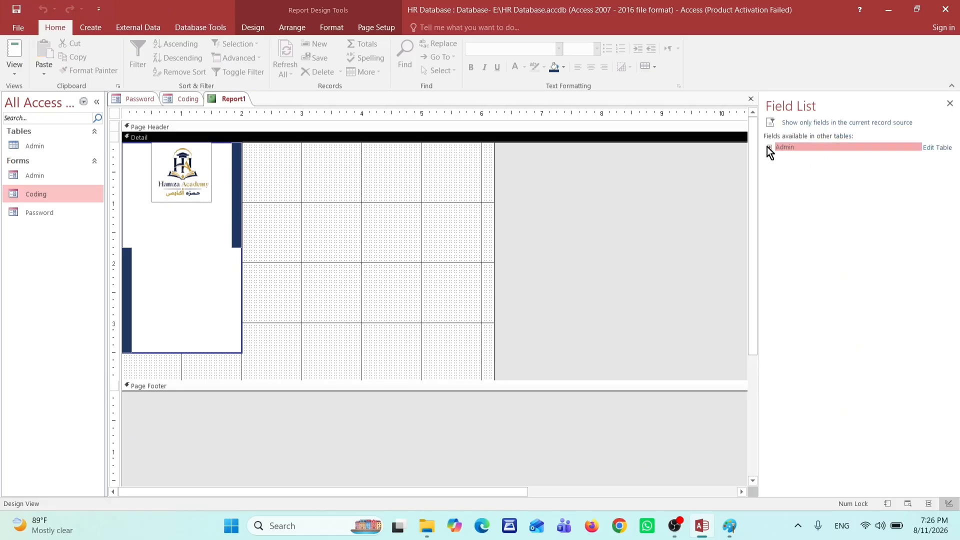
pyautogui.click(770, 147)
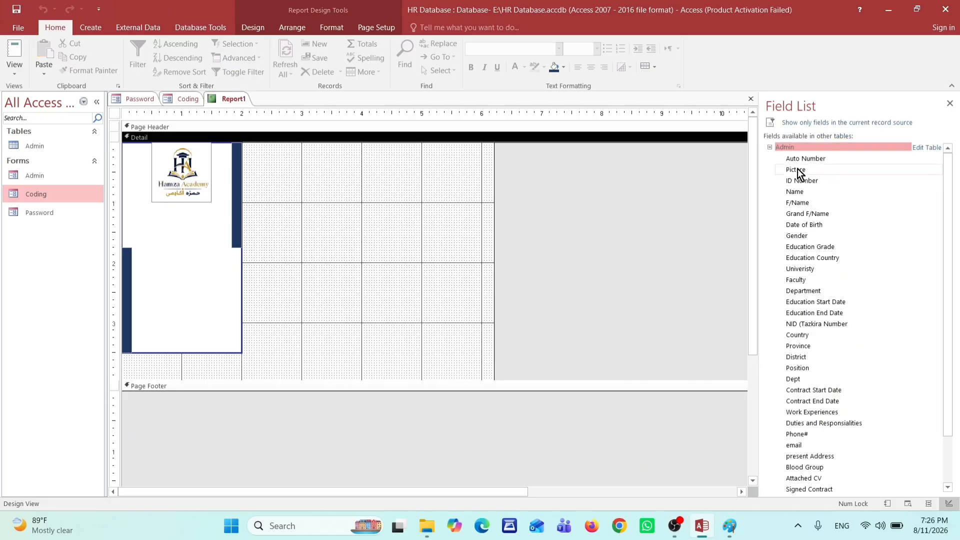
pyautogui.moveTo(800, 170); pyautogui.dragTo(162, 235)
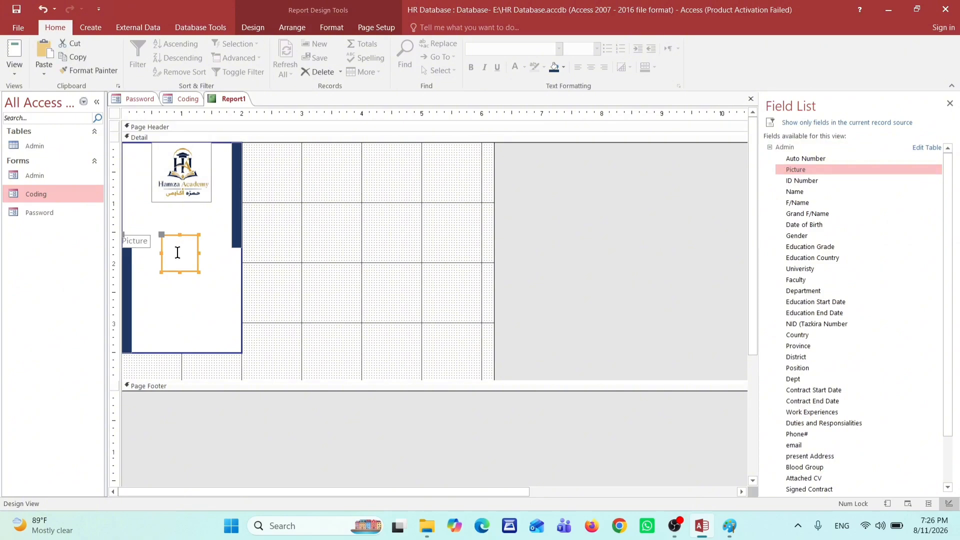
pyautogui.click(157, 266)
pyautogui.click(134, 241)
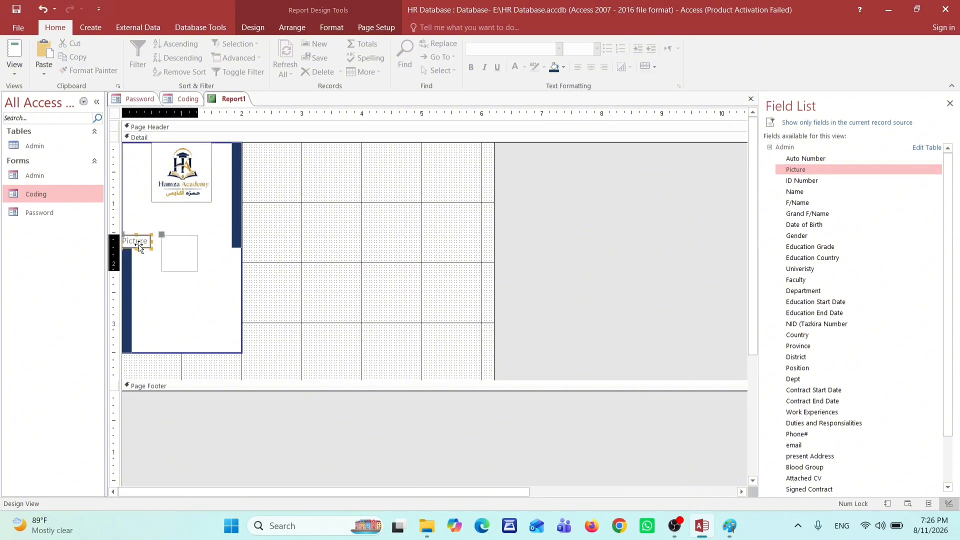
pyautogui.press('Delete')
# Enlarge the Picture field's box and align it directly beneath the logo with their left edges flush
pyautogui.click(176, 262)
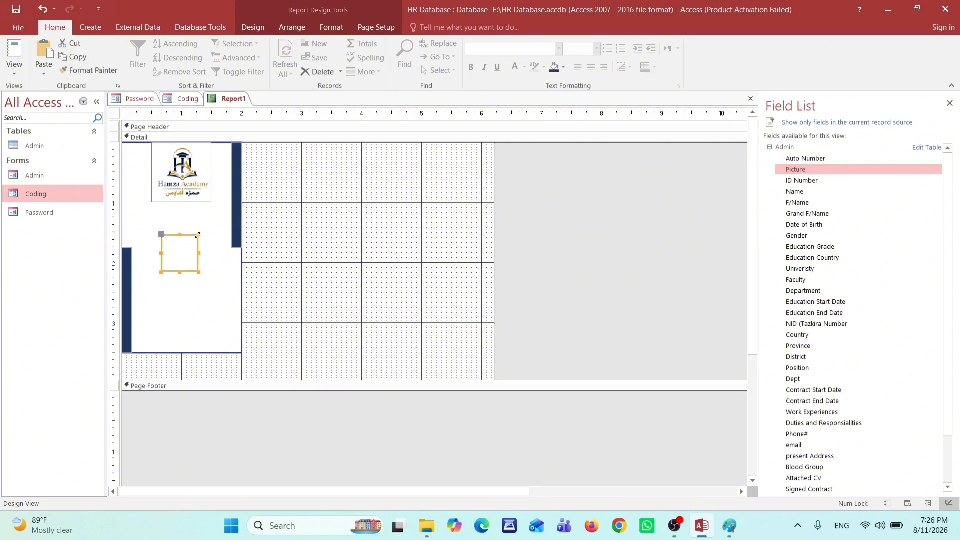
pyautogui.moveTo(199, 236); pyautogui.dragTo(215, 206)
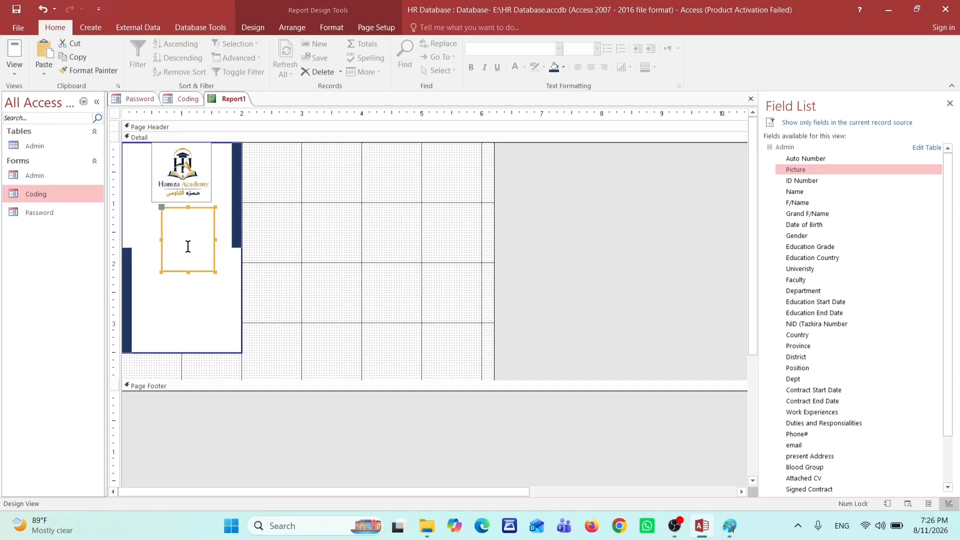
pyautogui.moveTo(166, 232); pyautogui.dragTo(152, 226)
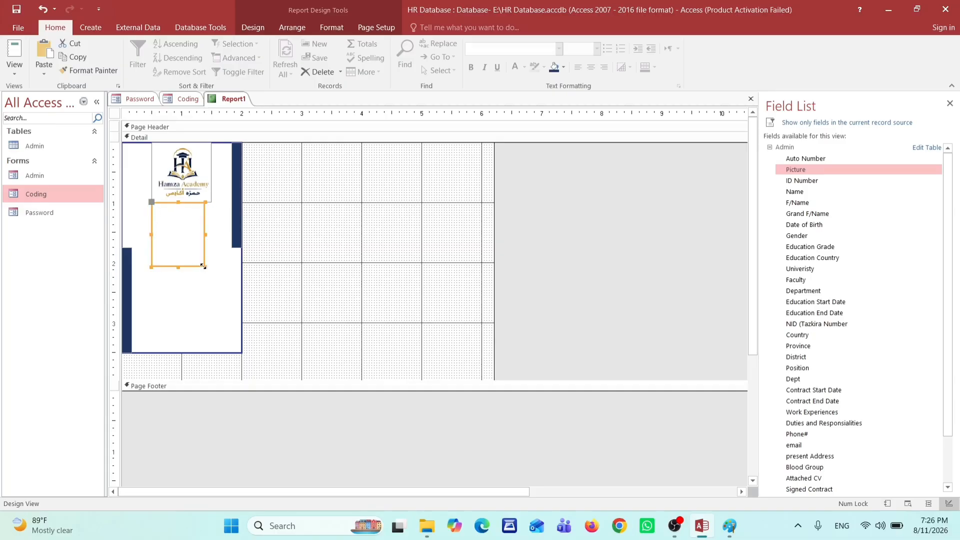
pyautogui.moveTo(203, 265); pyautogui.dragTo(218, 279)
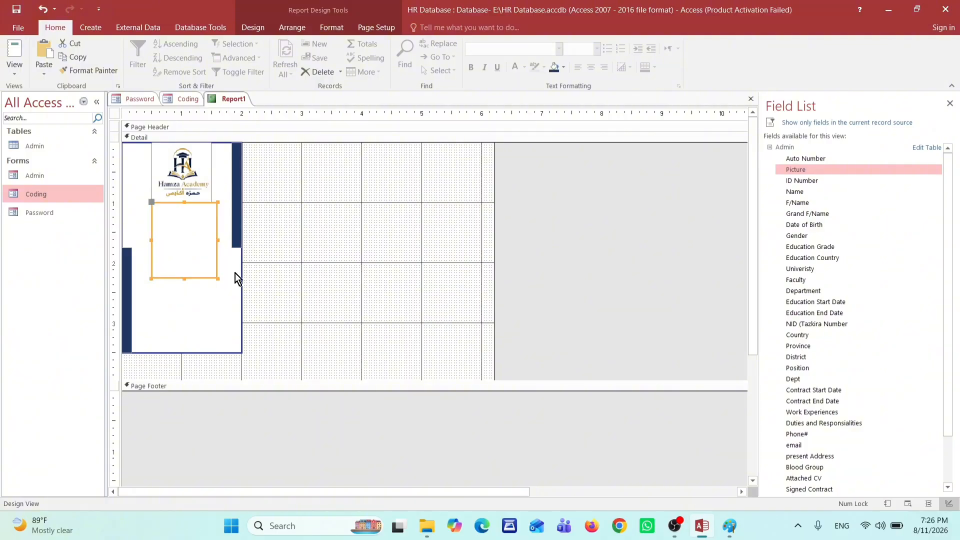
pyautogui.click(676, 526)
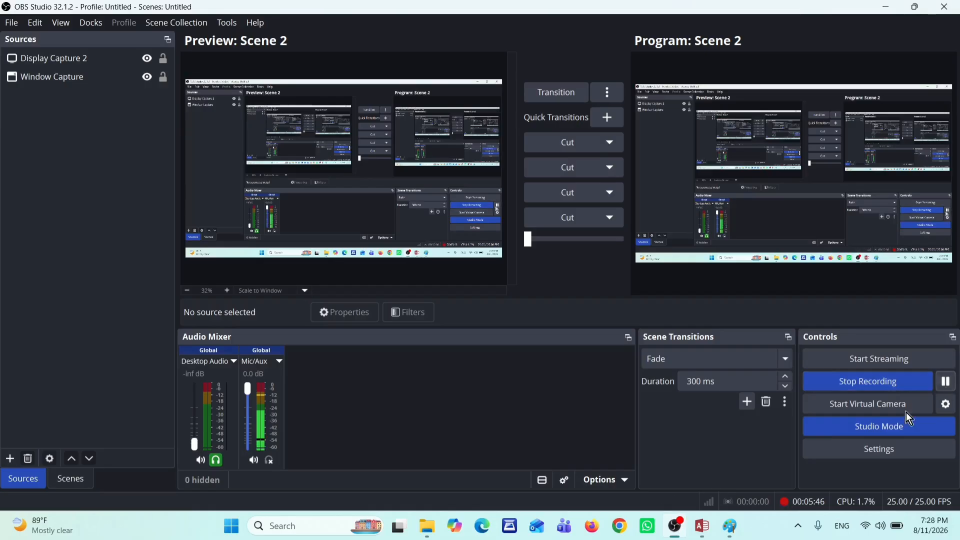
pyautogui.click(702, 526)
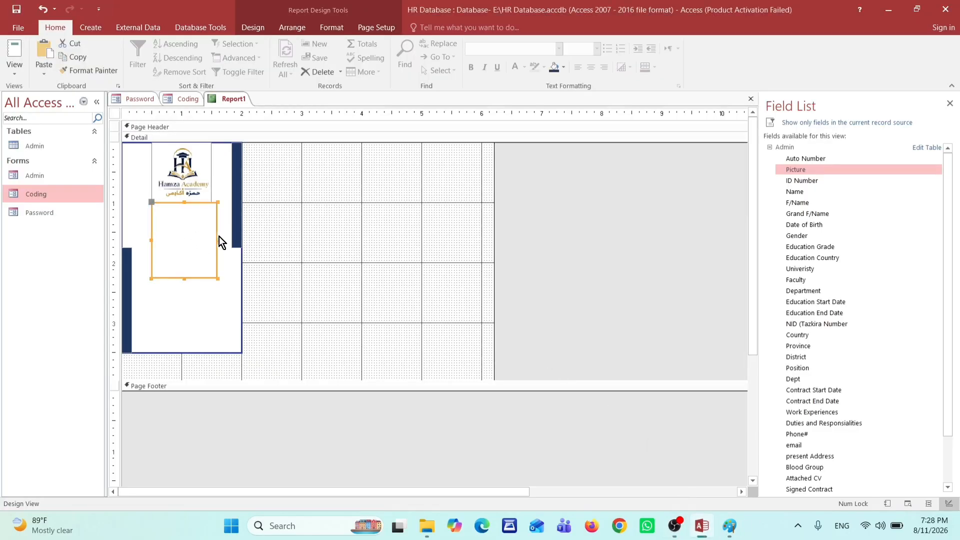
# Move the Picture field's box slightly up so it closes against the logo's lower edge
pyautogui.click(197, 179)
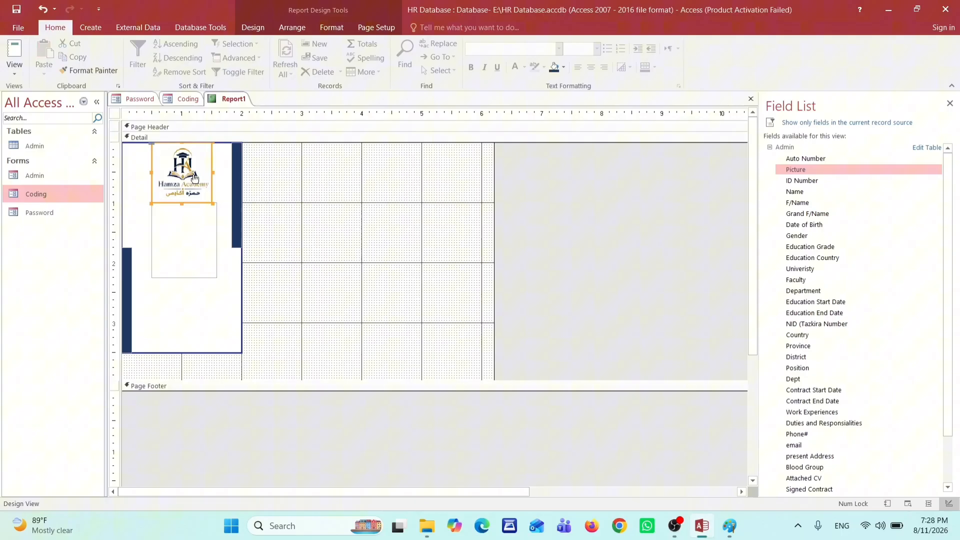
pyautogui.click(202, 225)
pyautogui.moveTo(217, 233); pyautogui.dragTo(208, 245)
pyautogui.click(302, 228)
pyautogui.click(197, 249)
pyautogui.click(412, 268)
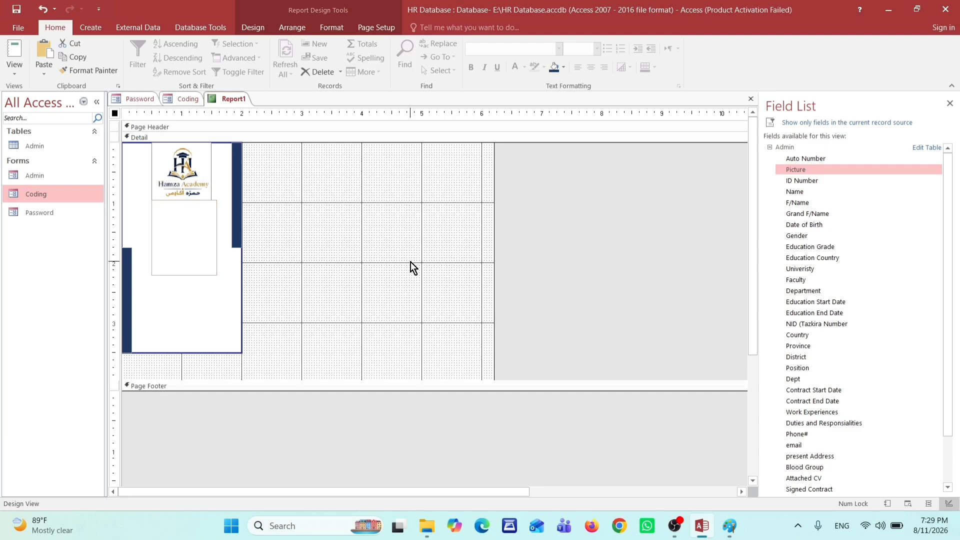
# Shift the Picture field's box slightly left to centre it beneath the logo
pyautogui.click(199, 263)
pyautogui.click(200, 263)
pyautogui.write('Picture')
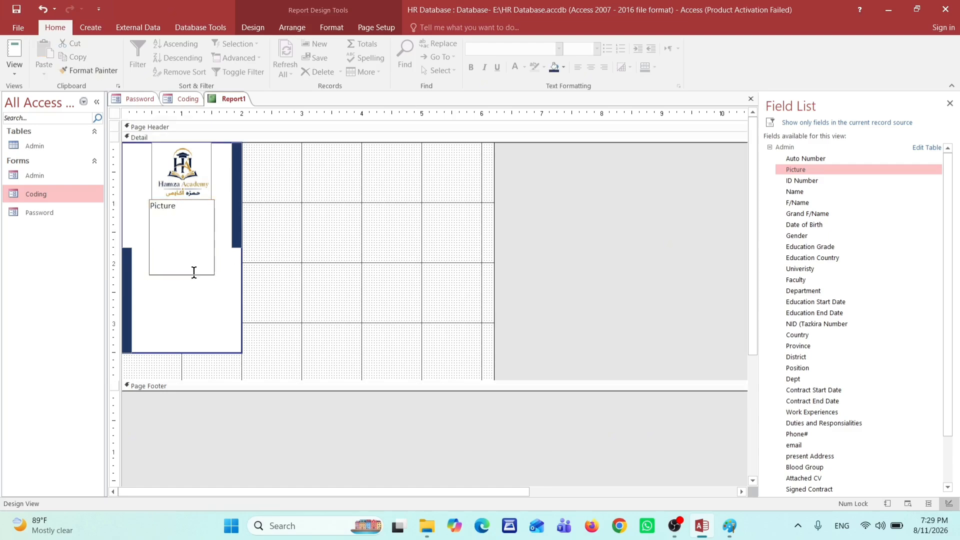
pyautogui.click(193, 283)
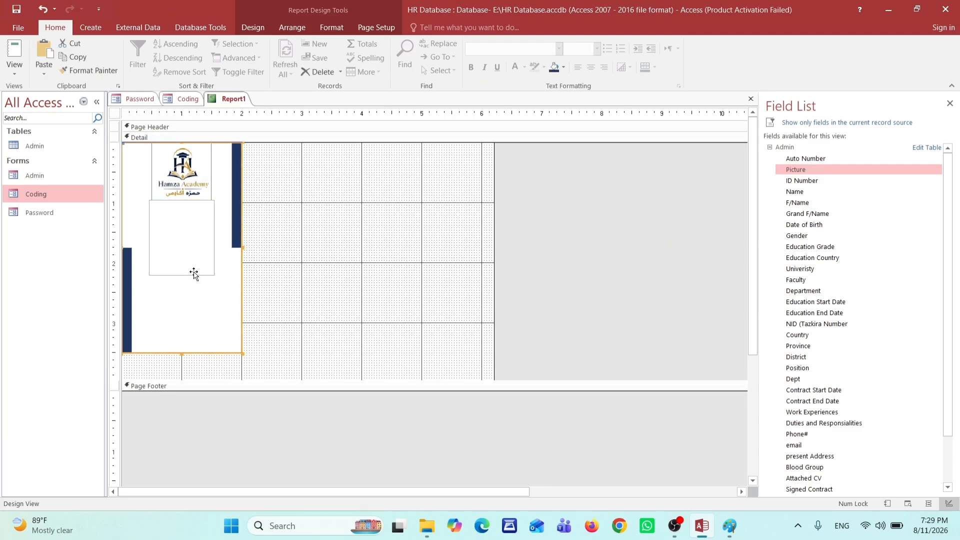
pyautogui.click(370, 279)
pyautogui.click(190, 274)
pyautogui.click(264, 218)
pyautogui.click(201, 206)
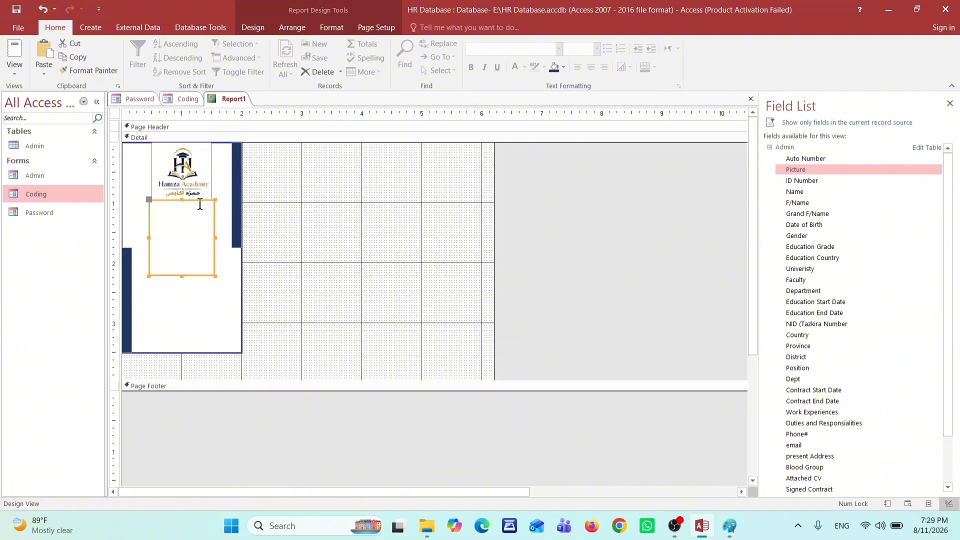
pyautogui.click(383, 234)
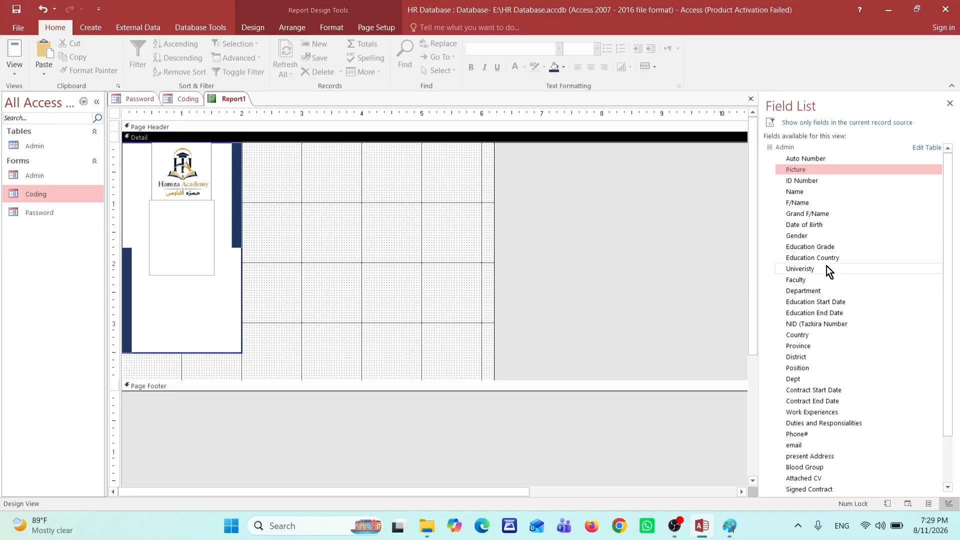
# Add the ID Number field from the Admin table to the card just below the picture box
pyautogui.click(810, 181)
pyautogui.moveTo(812, 181); pyautogui.dragTo(167, 289)
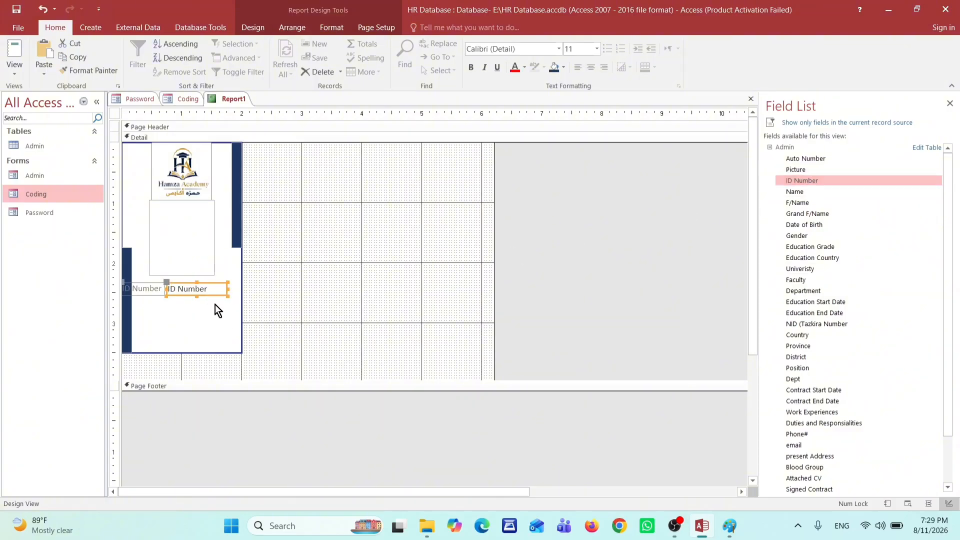
# Delete the ID Number label and reshape its text box to about 0.21" by 1.04" along the picture box's left edge
pyautogui.click(142, 286)
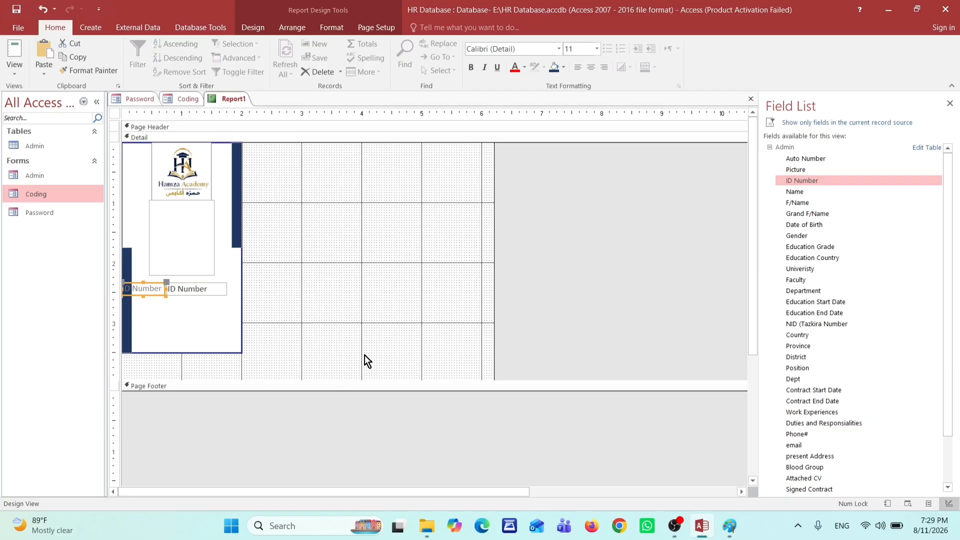
pyautogui.press('Delete')
pyautogui.click(185, 289)
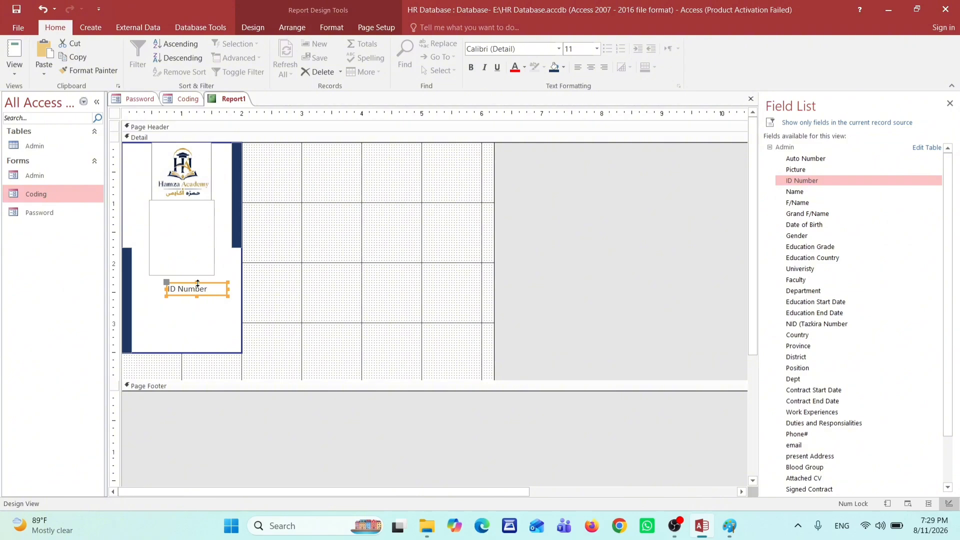
pyautogui.moveTo(198, 283); pyautogui.dragTo(198, 240)
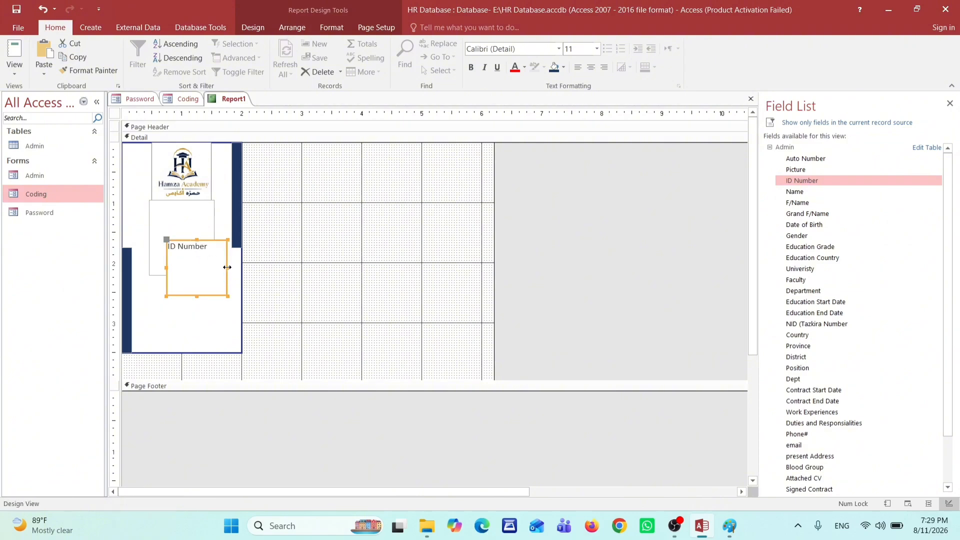
pyautogui.moveTo(227, 267); pyautogui.dragTo(175, 304)
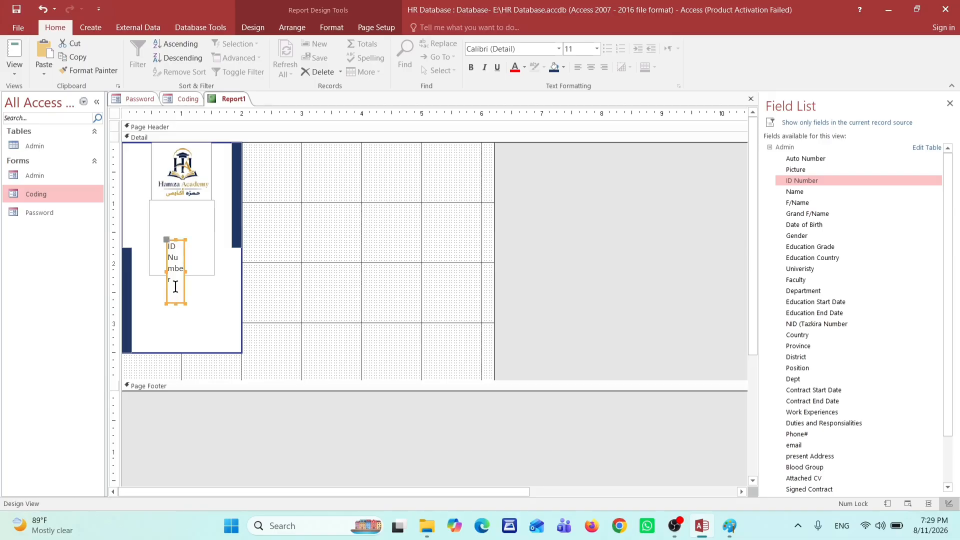
pyautogui.moveTo(185, 263); pyautogui.dragTo(139, 242)
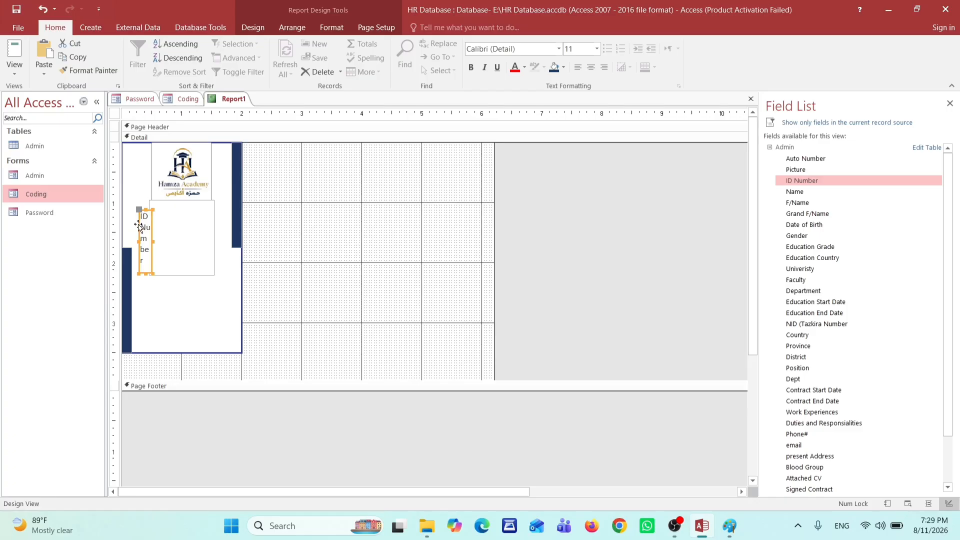
pyautogui.moveTo(136, 225); pyautogui.dragTo(134, 220)
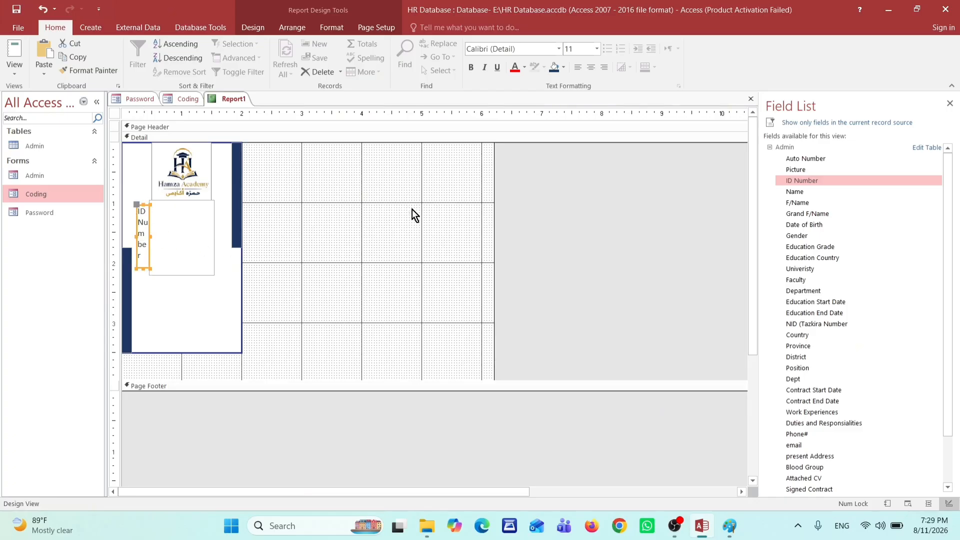
pyautogui.click(374, 28)
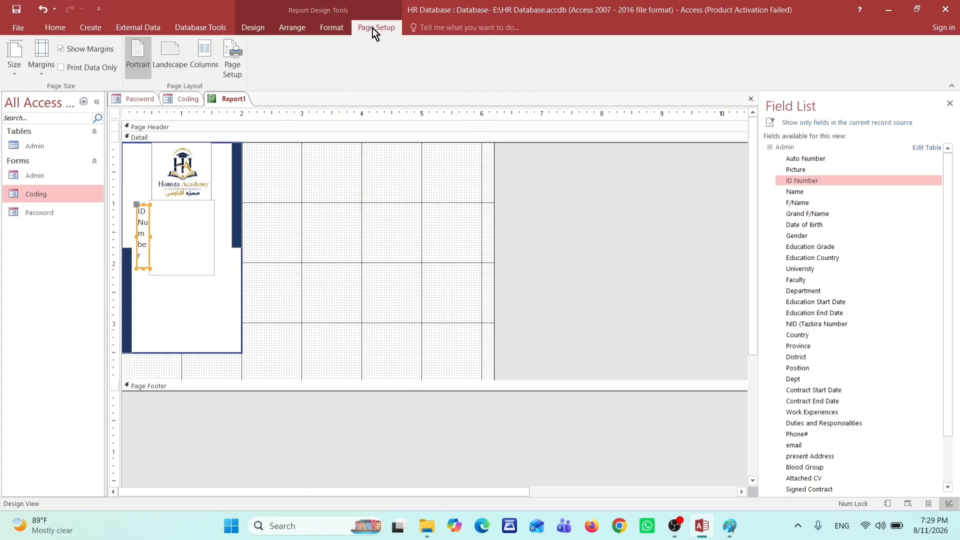
pyautogui.click(332, 29)
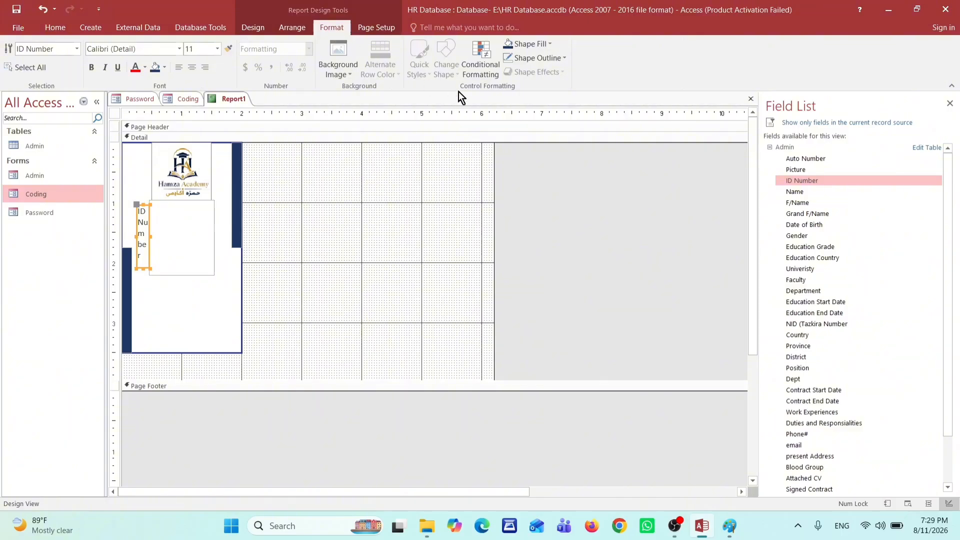
pyautogui.click(55, 27)
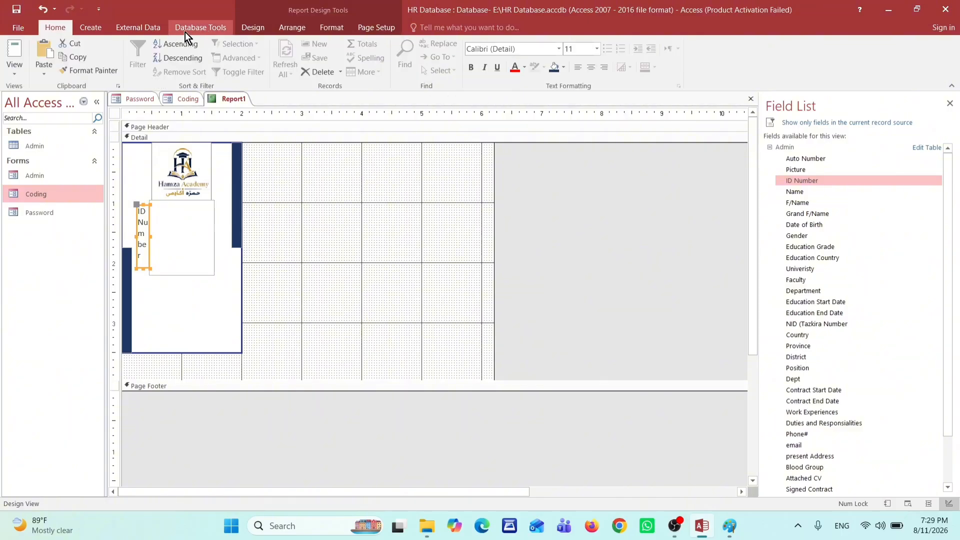
pyautogui.click(241, 28)
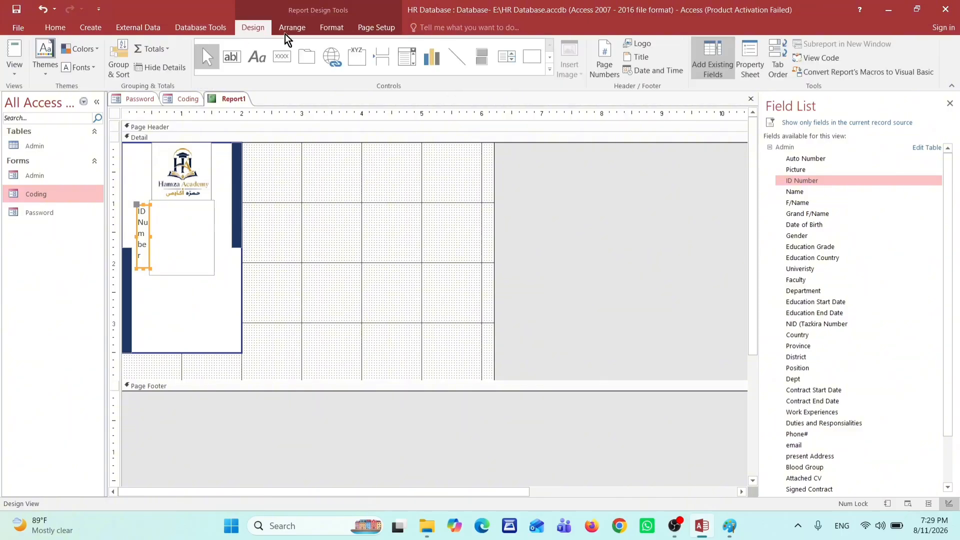
# Set the ID Number text box's Vertical property to Yes
pyautogui.click(753, 75)
pyautogui.click(879, 151)
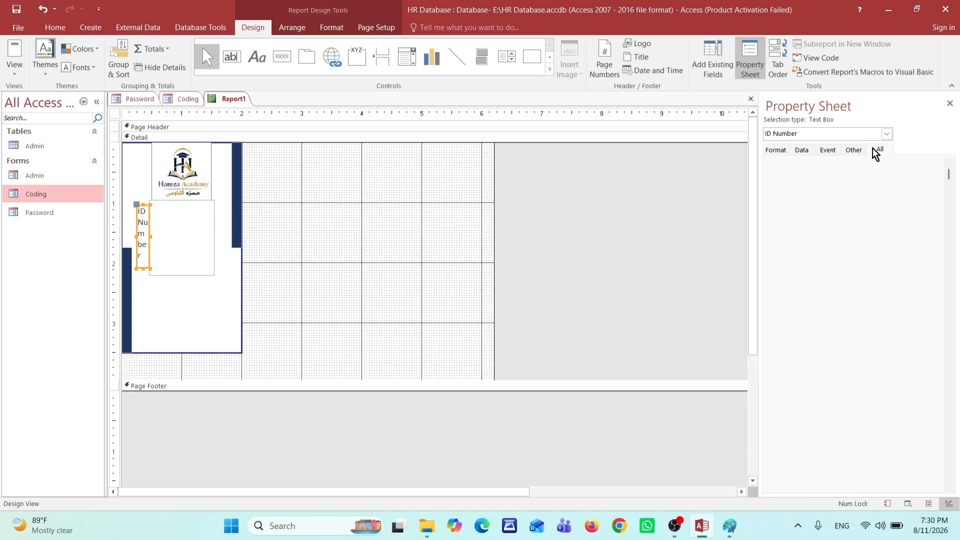
pyautogui.click(369, 257)
pyautogui.click(144, 233)
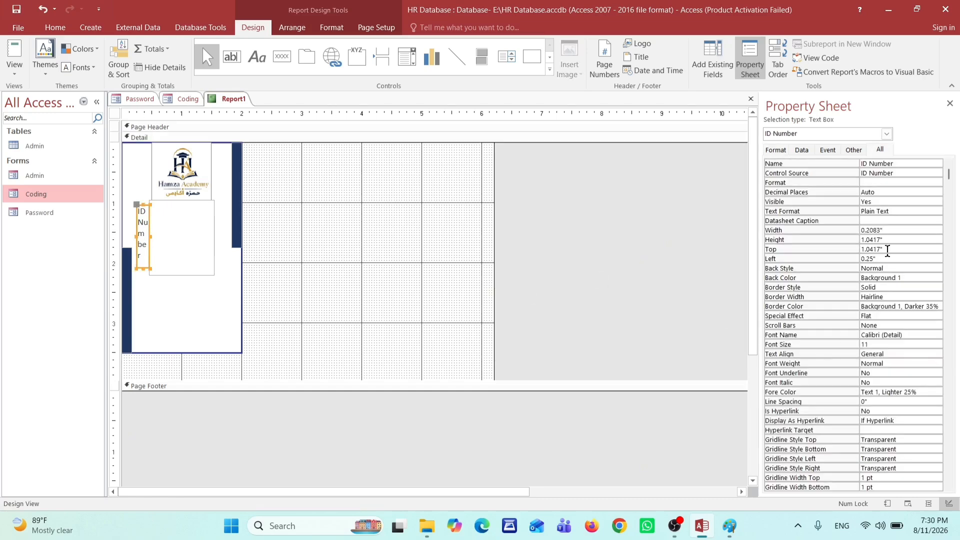
pyautogui.click(776, 151)
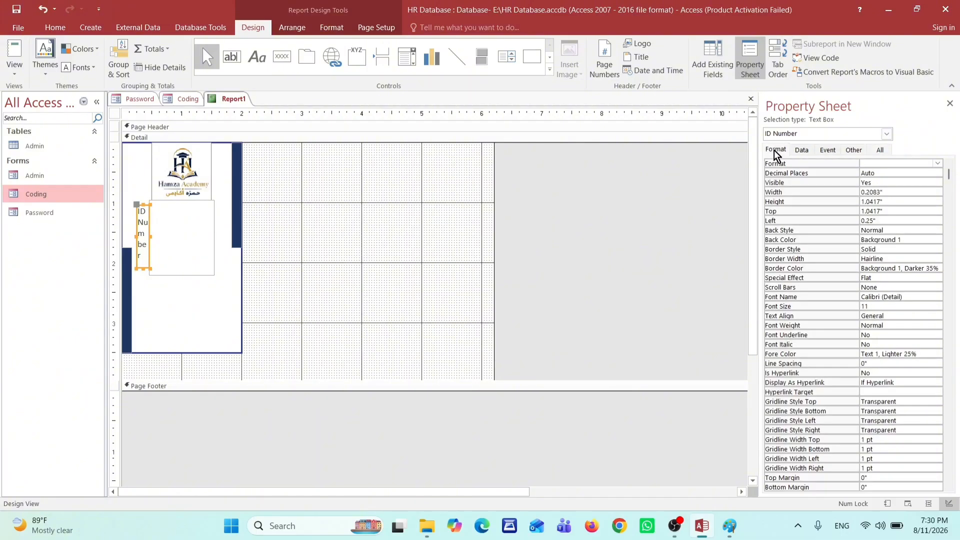
pyautogui.click(880, 150)
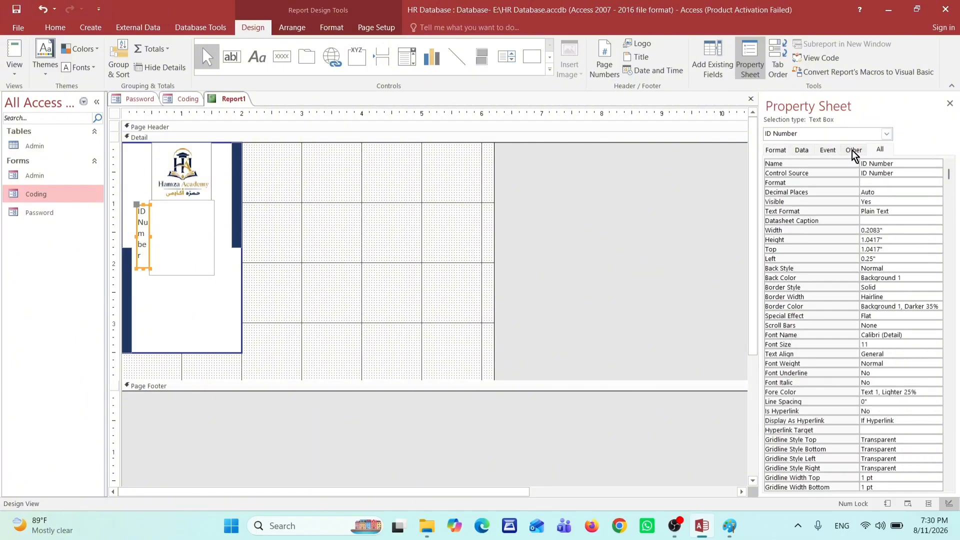
pyautogui.click(853, 150)
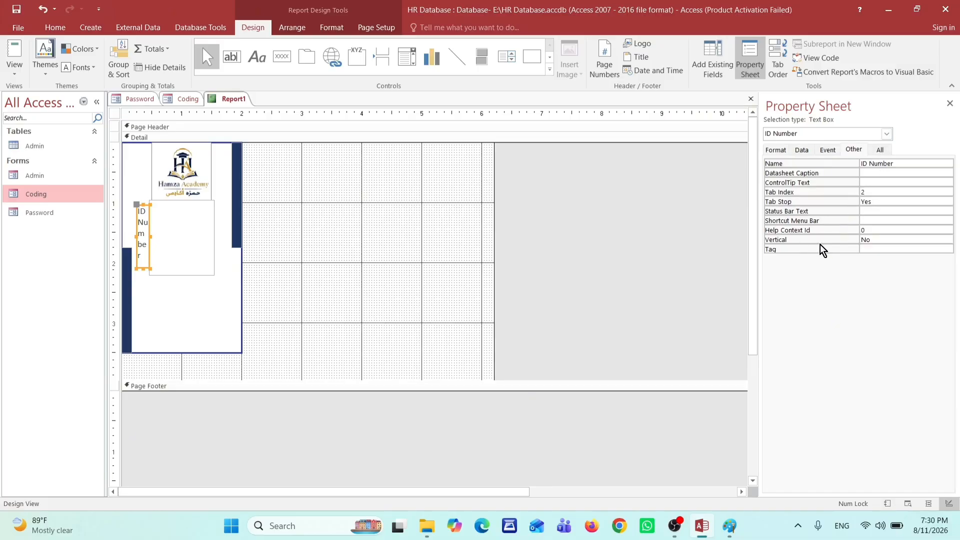
pyautogui.click(868, 239)
pyautogui.click(949, 240)
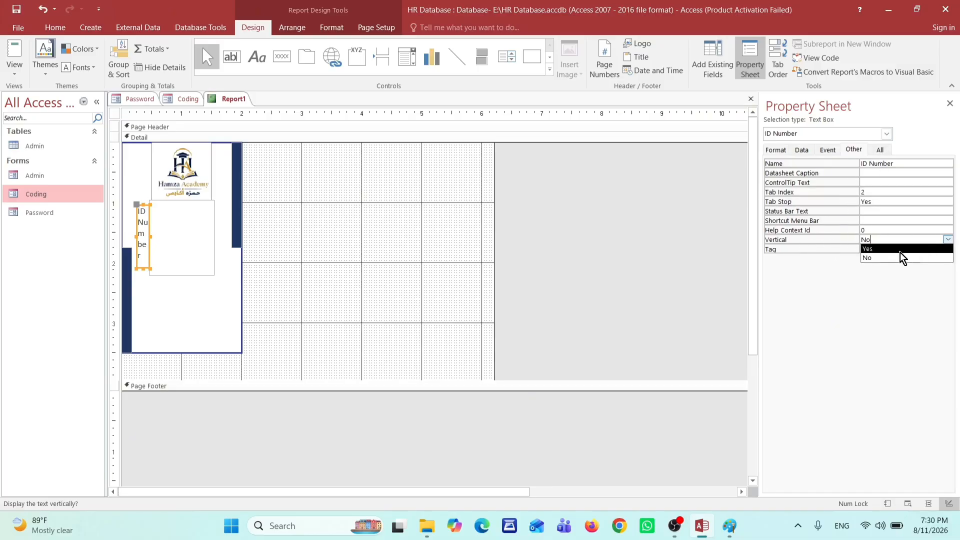
pyautogui.click(897, 251)
pyautogui.click(280, 255)
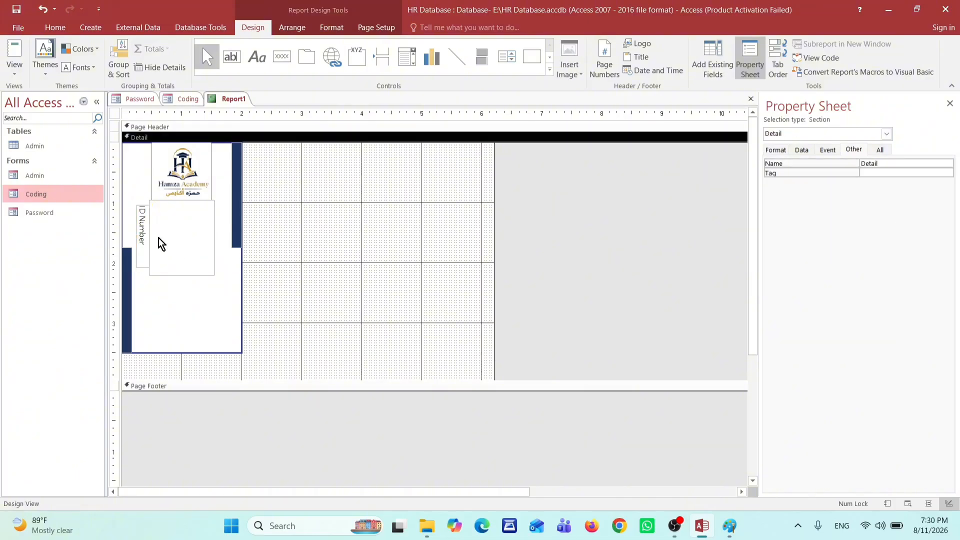
# Centre the ID Number text in its box and format it bold and red
pyautogui.click(143, 211)
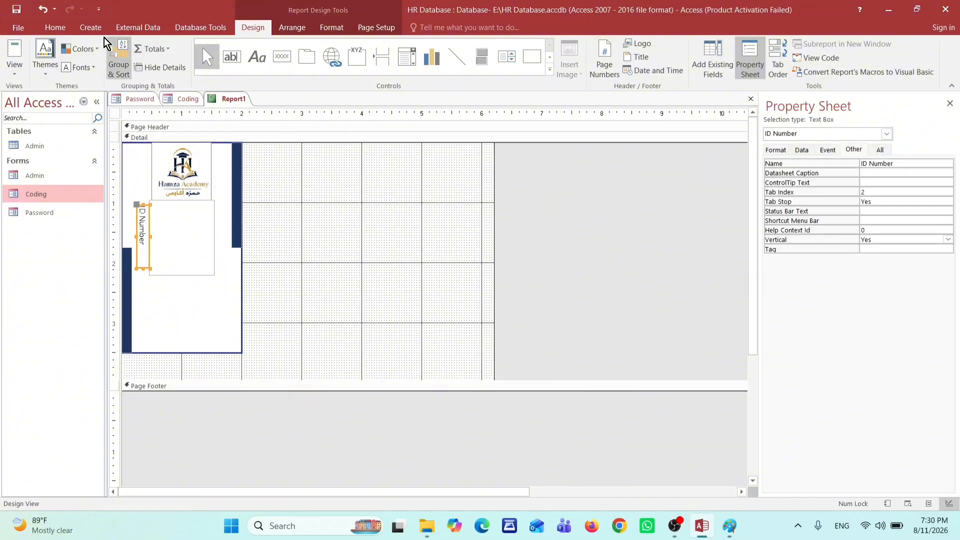
pyautogui.click(55, 27)
pyautogui.click(592, 67)
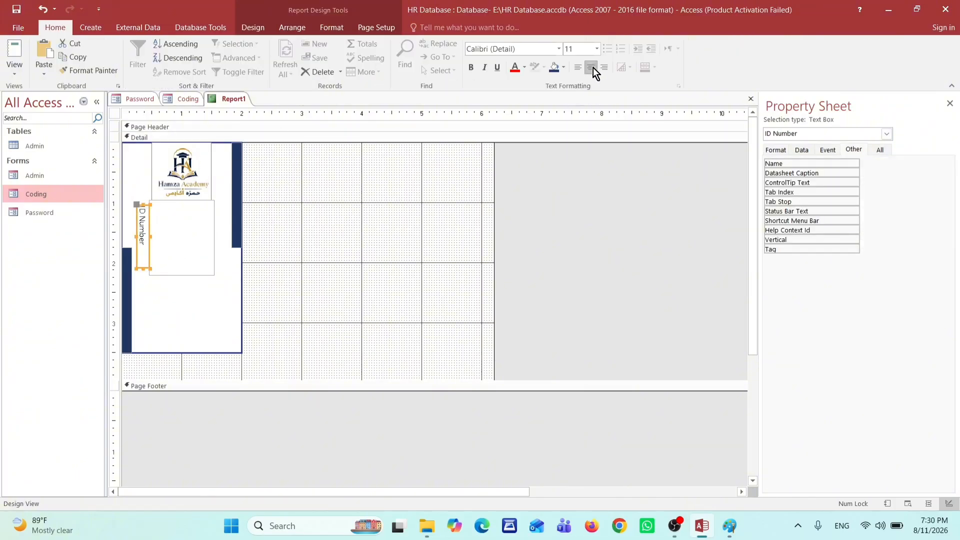
pyautogui.click(526, 71)
pyautogui.click(515, 68)
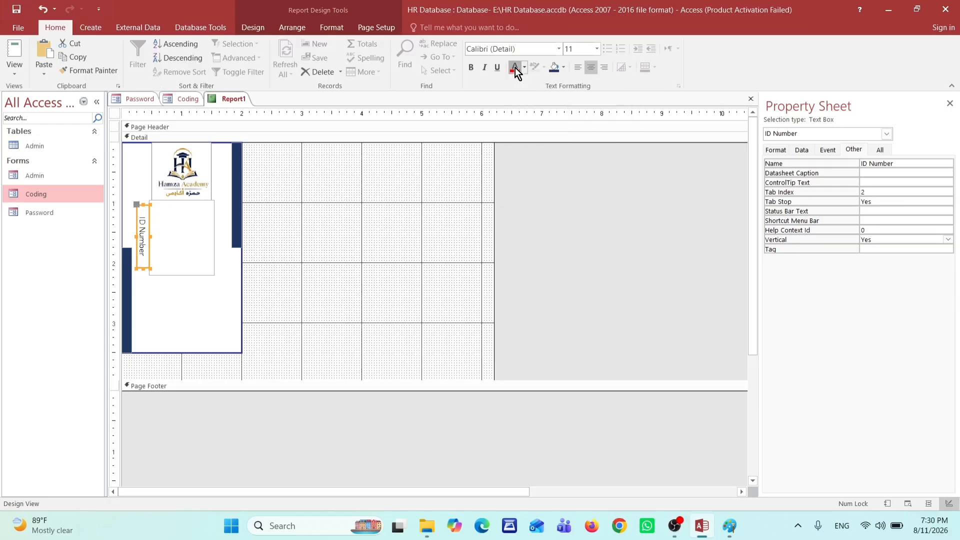
pyautogui.click(472, 68)
pyautogui.click(473, 177)
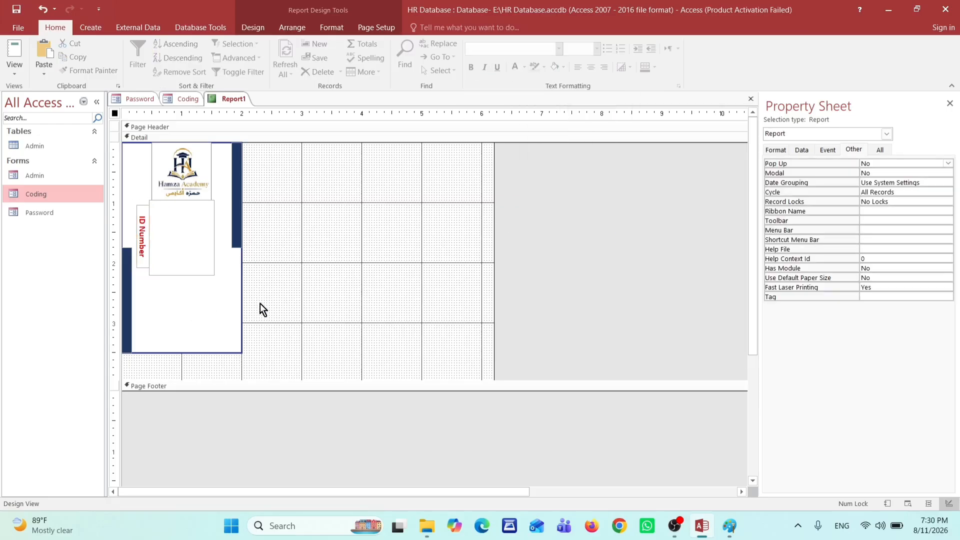
pyautogui.click(150, 263)
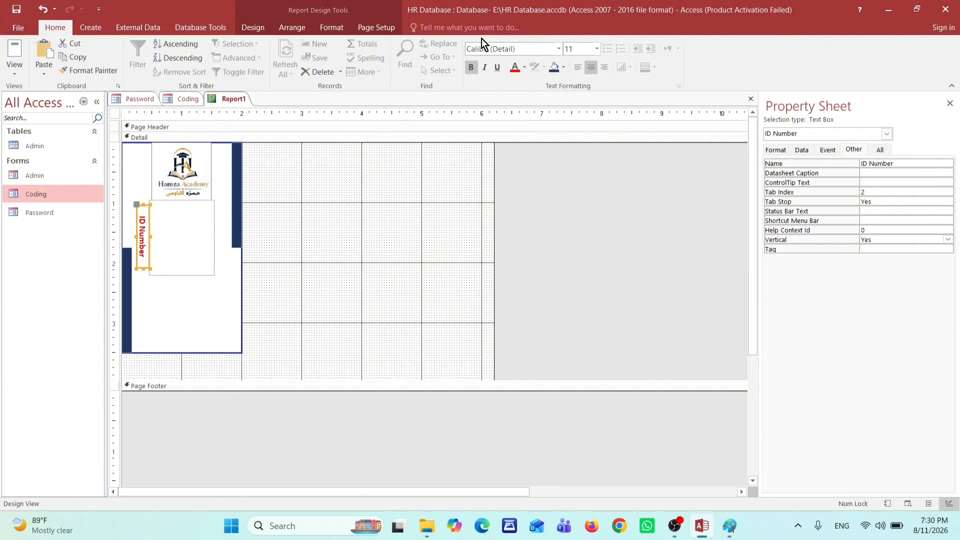
pyautogui.click(388, 28)
pyautogui.click(331, 32)
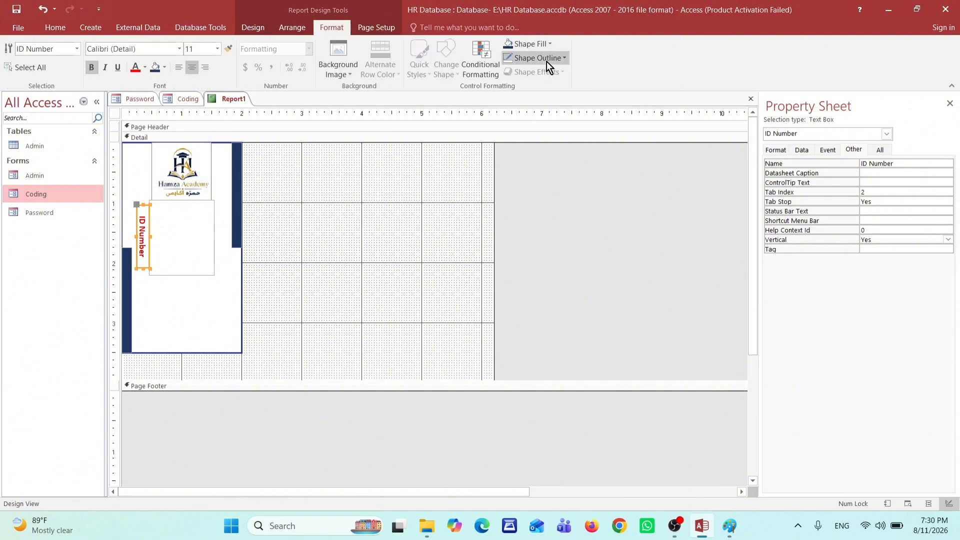
pyautogui.click(563, 59)
pyautogui.click(553, 263)
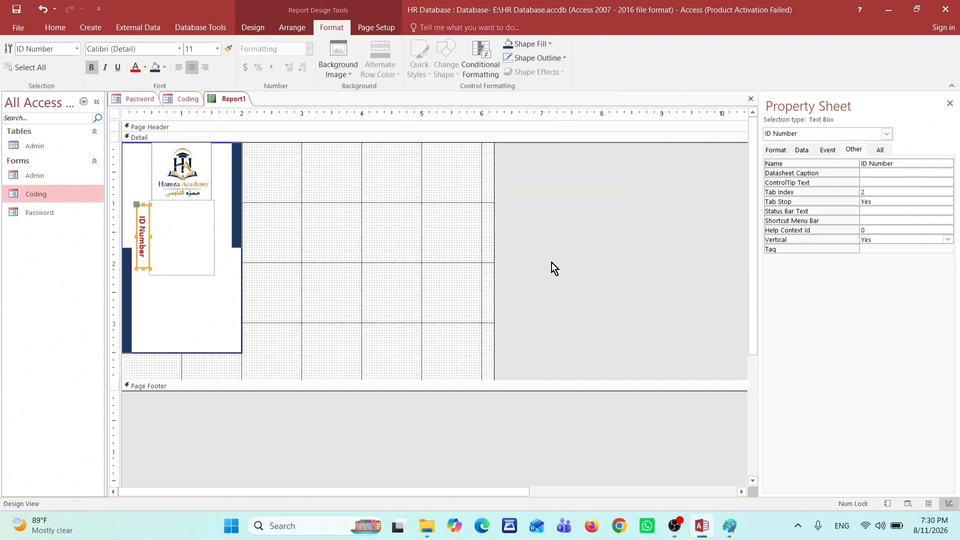
pyautogui.click(510, 252)
pyautogui.click(379, 254)
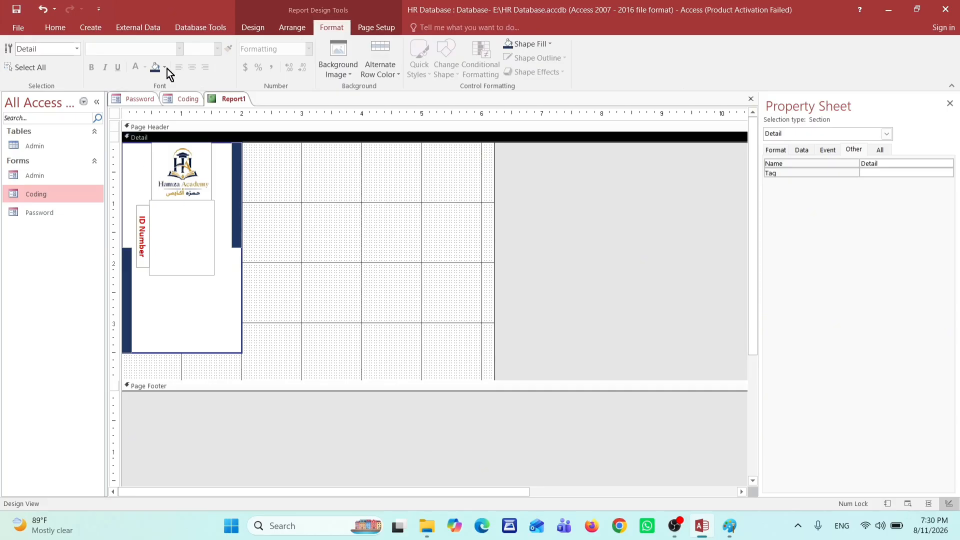
pyautogui.click(168, 265)
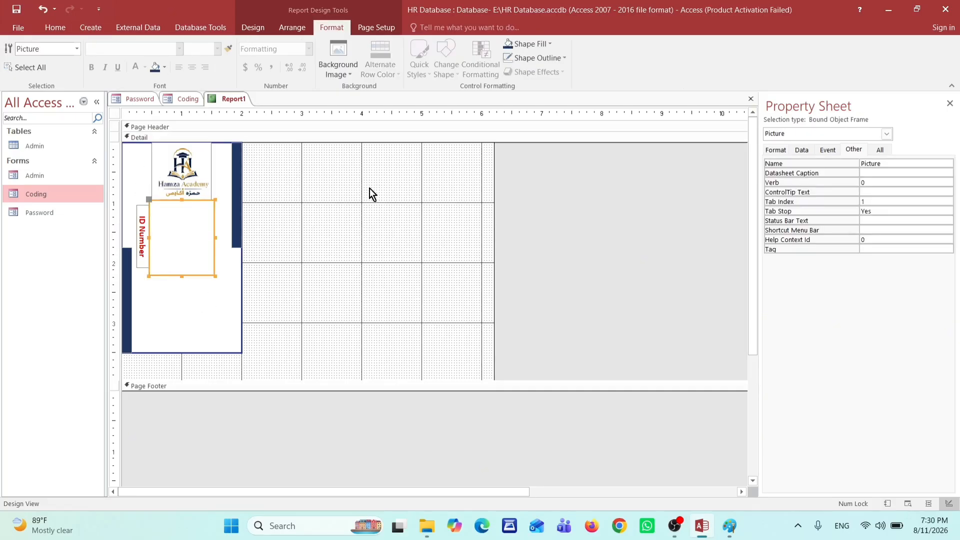
# Add the Name field from the Admin table below the picture box and delete its attached label
pyautogui.click(243, 28)
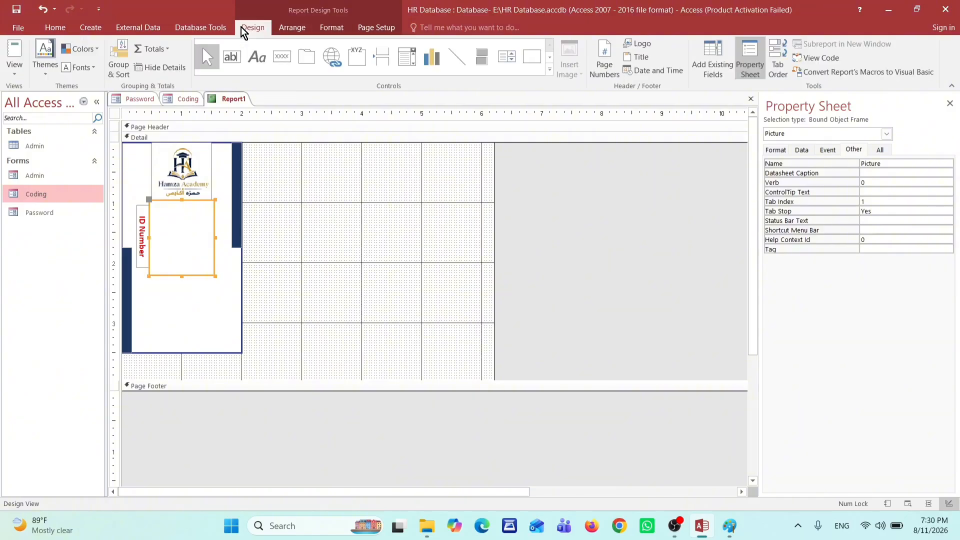
pyautogui.click(725, 61)
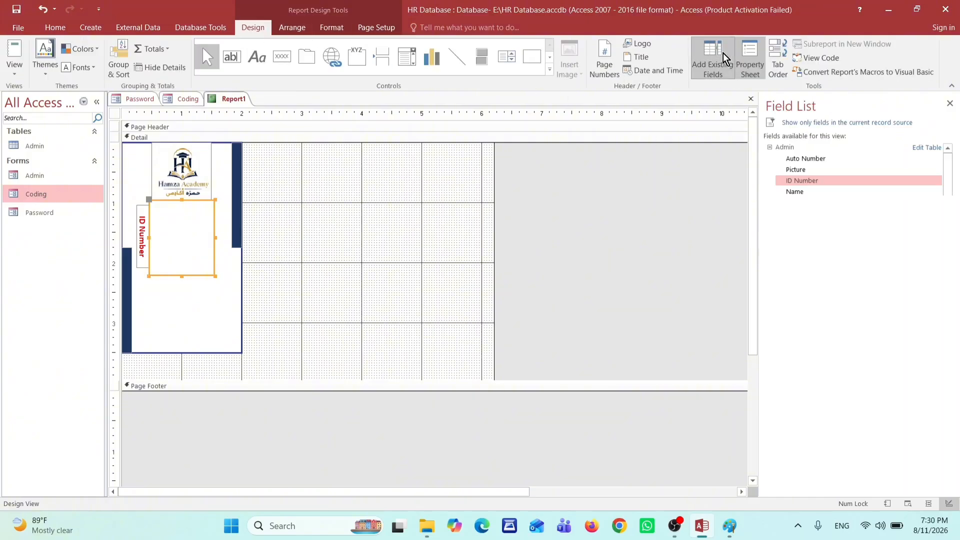
pyautogui.moveTo(810, 192); pyautogui.dragTo(169, 287)
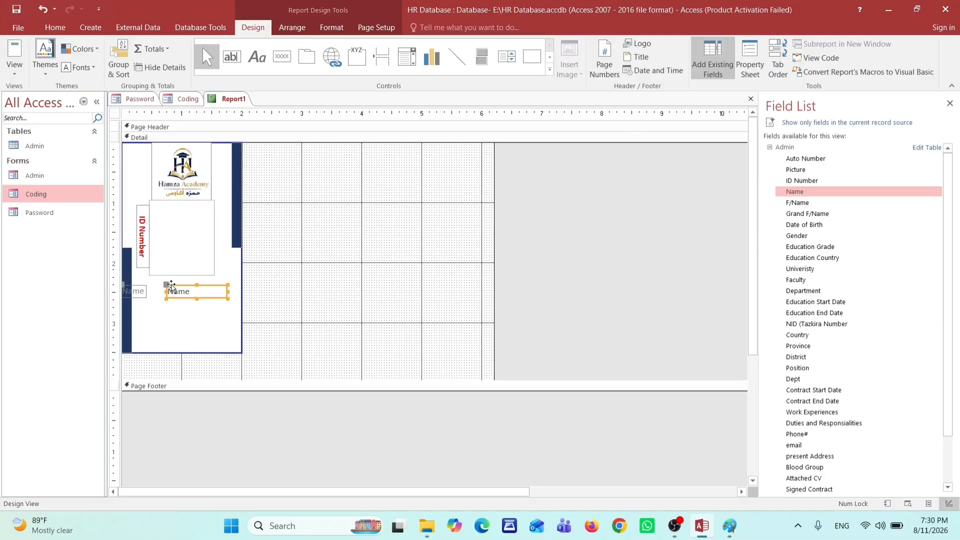
pyautogui.click(145, 291)
pyautogui.press('Delete')
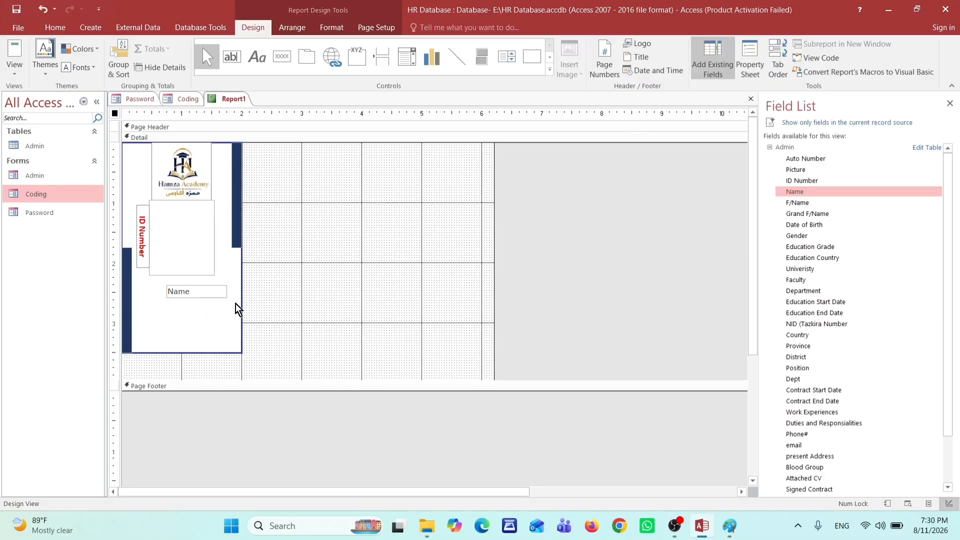
# Widen the Name text box to span most of the card and move it up close beneath the picture box
pyautogui.click(202, 299)
pyautogui.moveTo(167, 293); pyautogui.dragTo(139, 296)
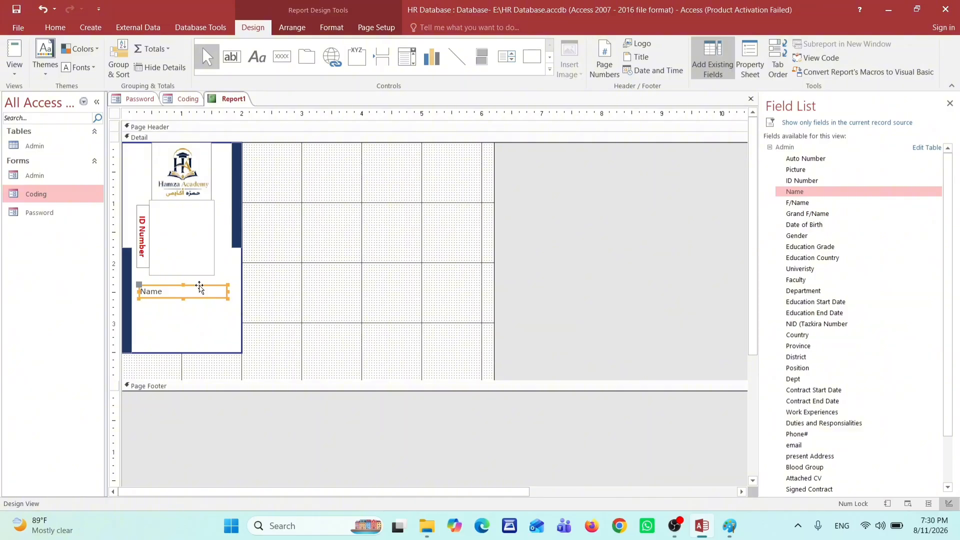
pyautogui.moveTo(200, 287); pyautogui.dragTo(197, 283)
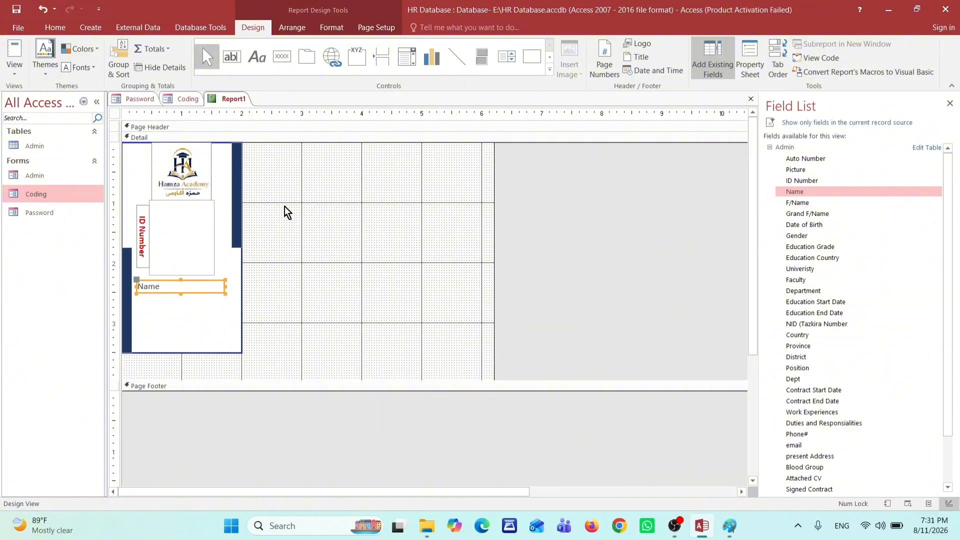
# Set the Name text box's font colour to dark blue and centre its text
pyautogui.click(60, 31)
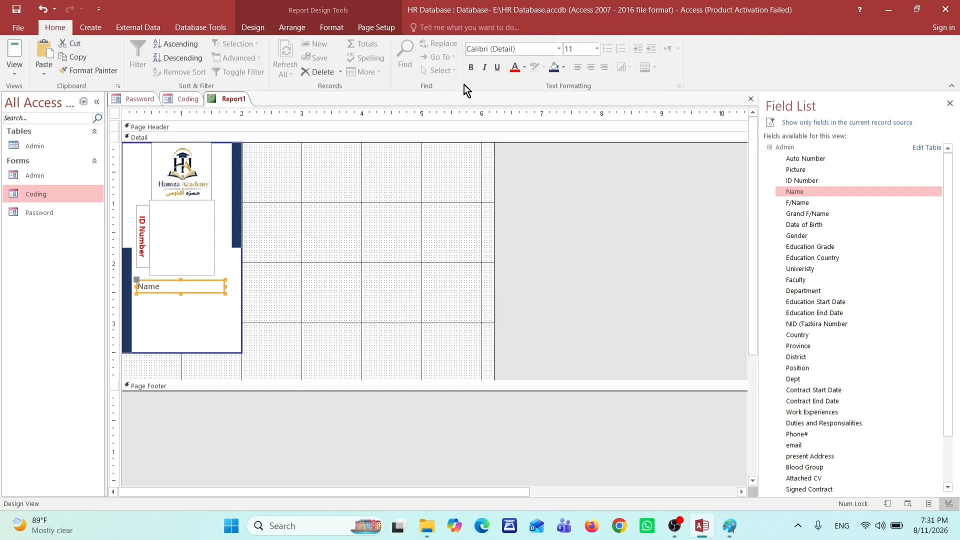
pyautogui.click(525, 68)
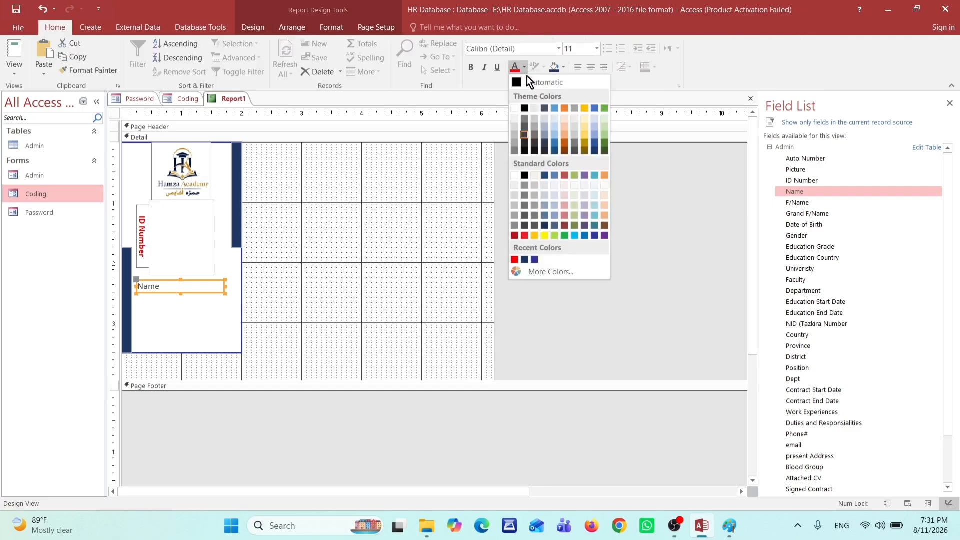
pyautogui.click(595, 236)
pyautogui.click(595, 73)
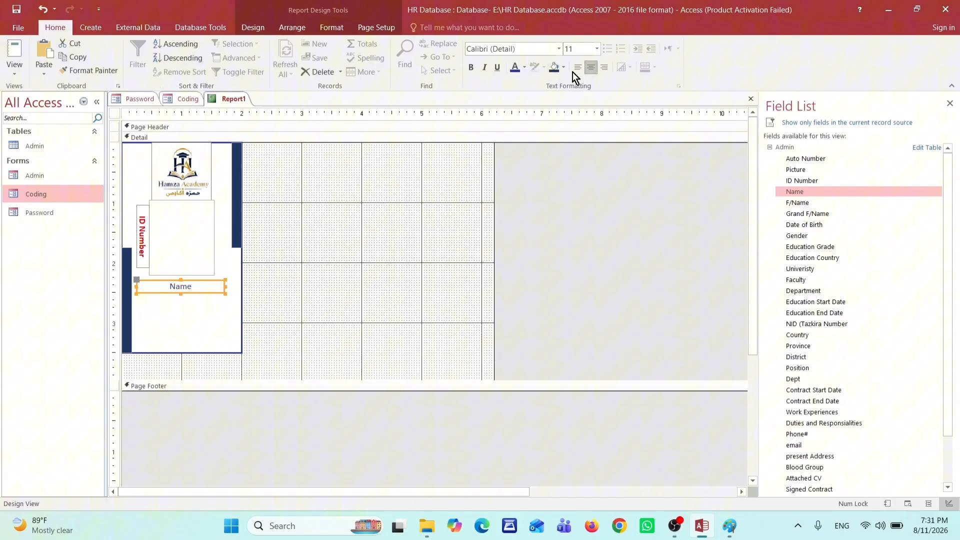
# Make the text in the Name text box bold
pyautogui.click(472, 67)
pyautogui.click(338, 269)
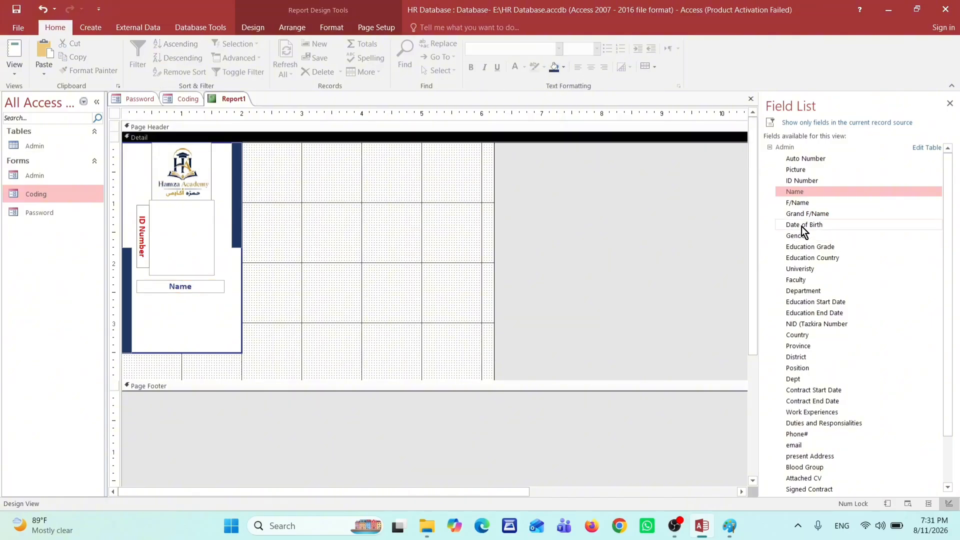
# Add the Position field from the Admin table below the Name box and delete its attached label
pyautogui.click(815, 225)
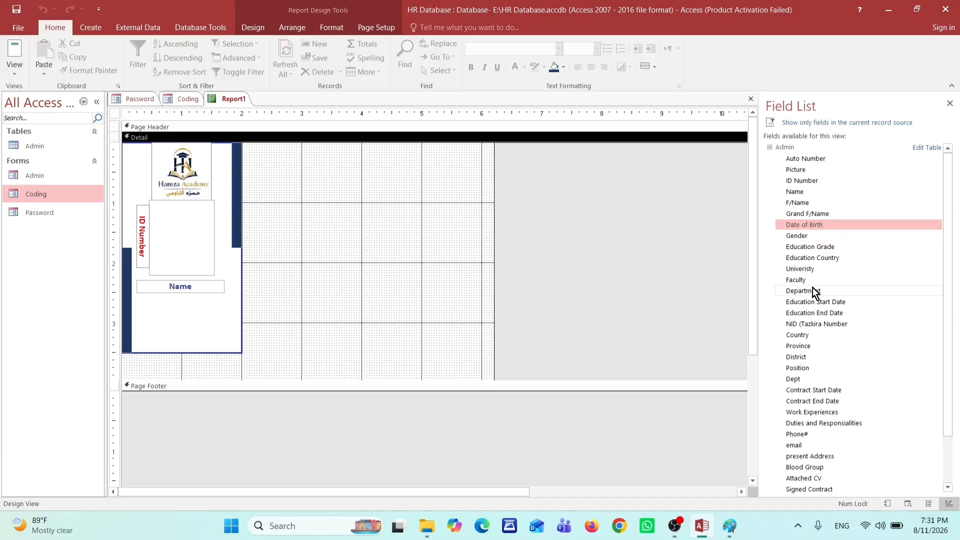
pyautogui.click(805, 367)
pyautogui.moveTo(805, 367); pyautogui.dragTo(182, 298)
pyautogui.click(145, 304)
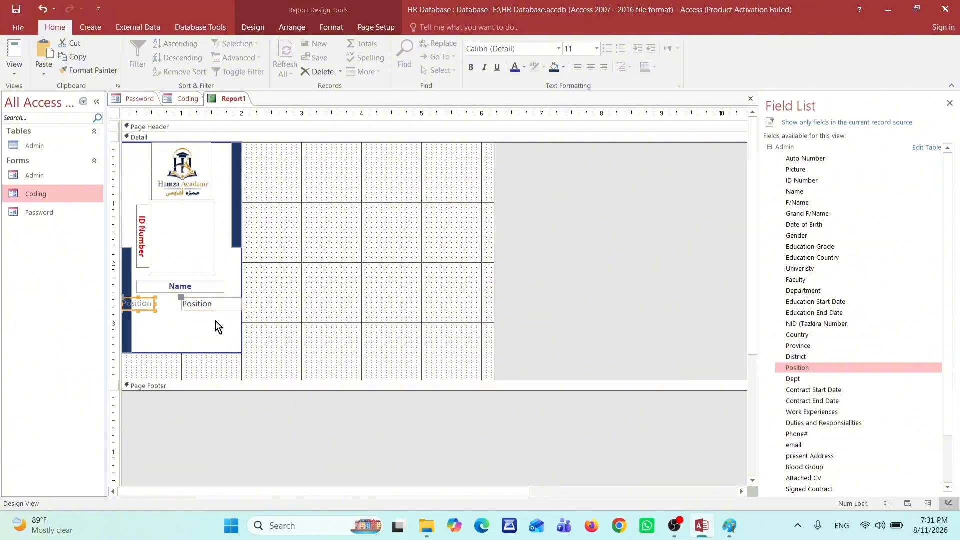
pyautogui.press('Delete')
# Move the Position text box directly beneath Name, widen it to match the Name box, and centre its text
pyautogui.click(227, 310)
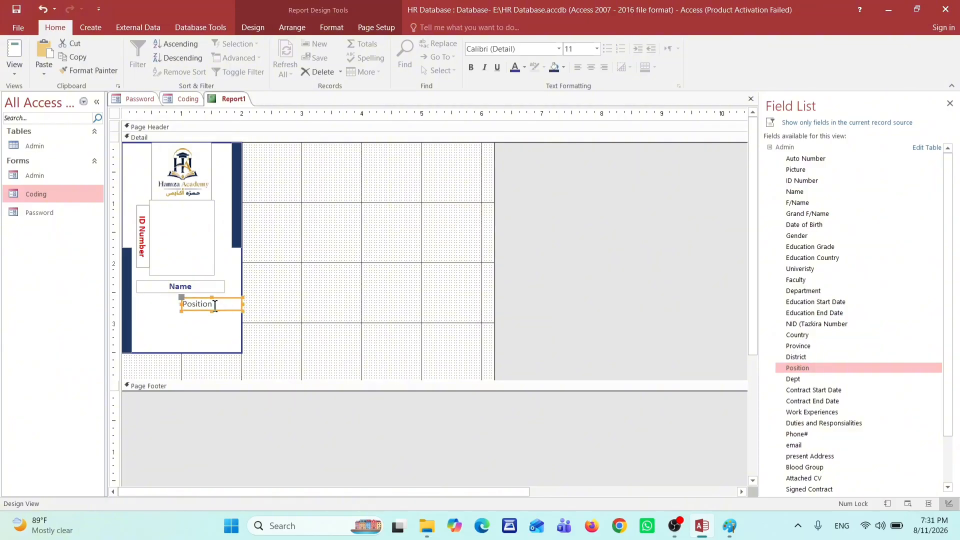
pyautogui.moveTo(221, 310); pyautogui.dragTo(171, 306)
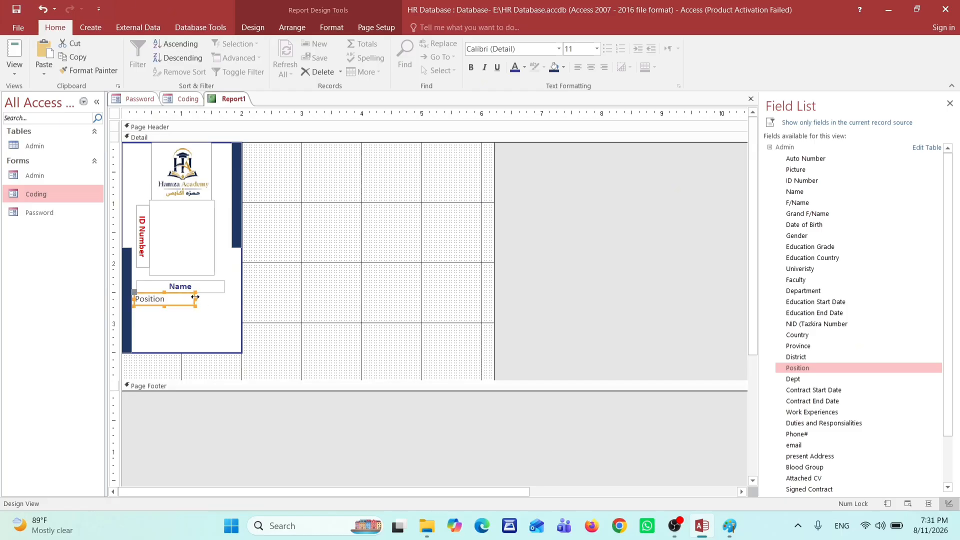
pyautogui.moveTo(196, 297); pyautogui.dragTo(224, 300)
pyautogui.click(592, 67)
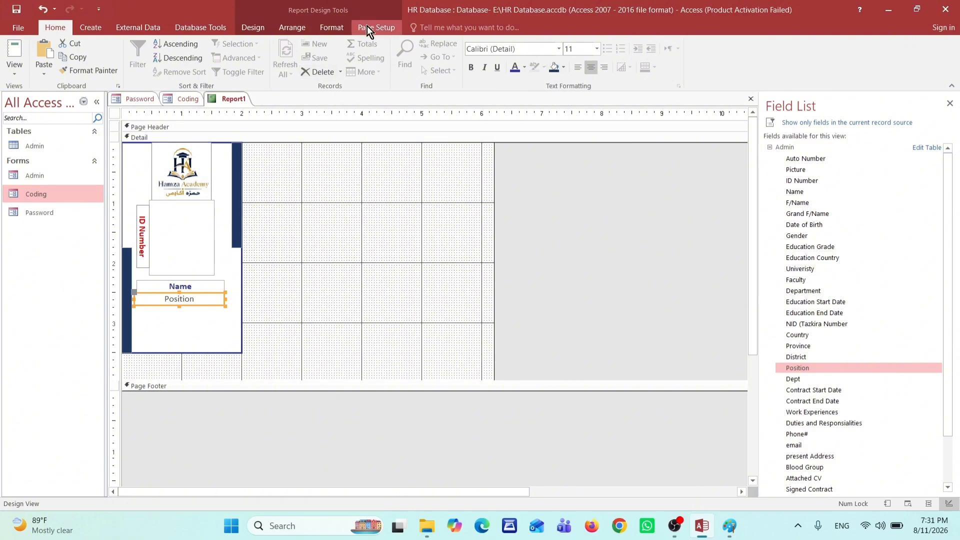
# Set the Position text box's outline to transparent
pyautogui.click(330, 29)
pyautogui.click(561, 58)
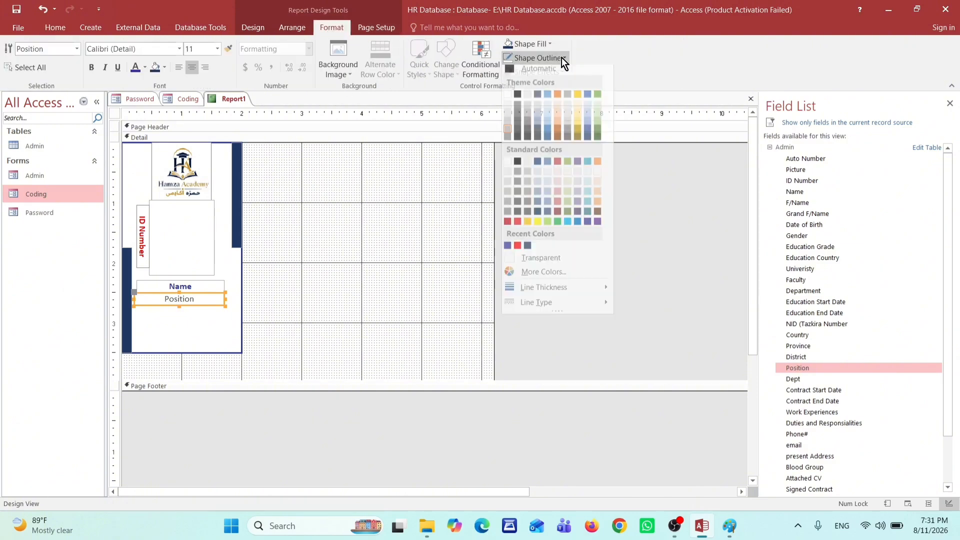
pyautogui.click(544, 266)
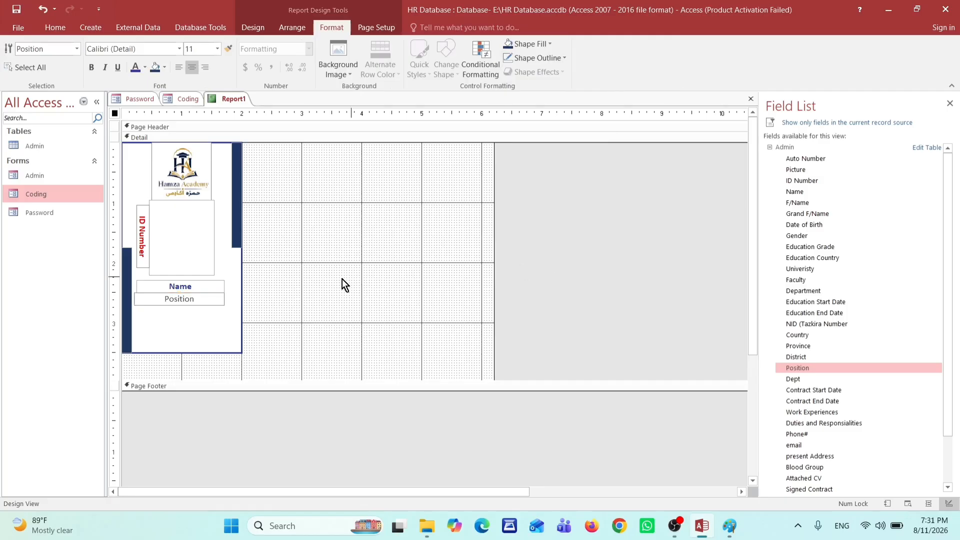
pyautogui.click(204, 299)
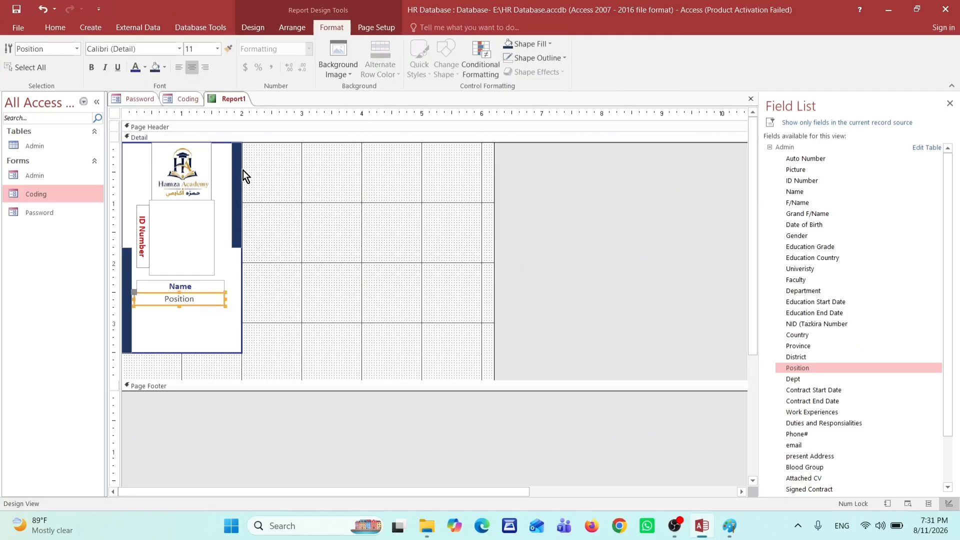
pyautogui.click(334, 230)
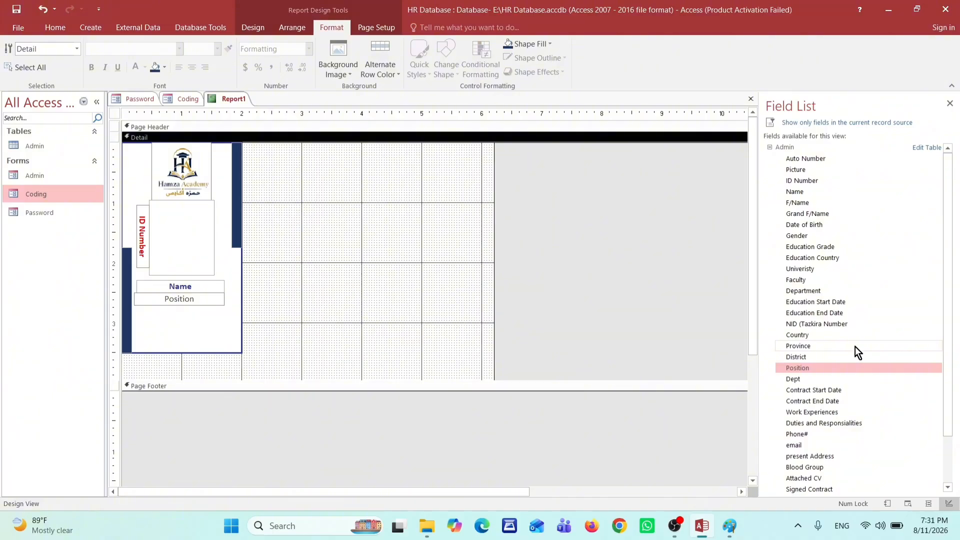
# Add the Contract Start Date field from the Admin table below Position and delete its attached label
pyautogui.moveTo(831, 390); pyautogui.dragTo(181, 315)
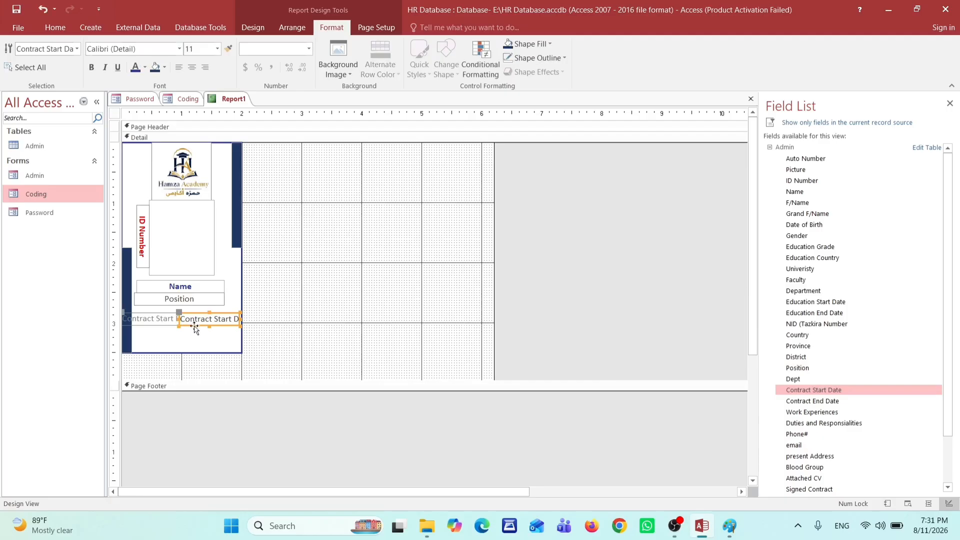
pyautogui.click(155, 319)
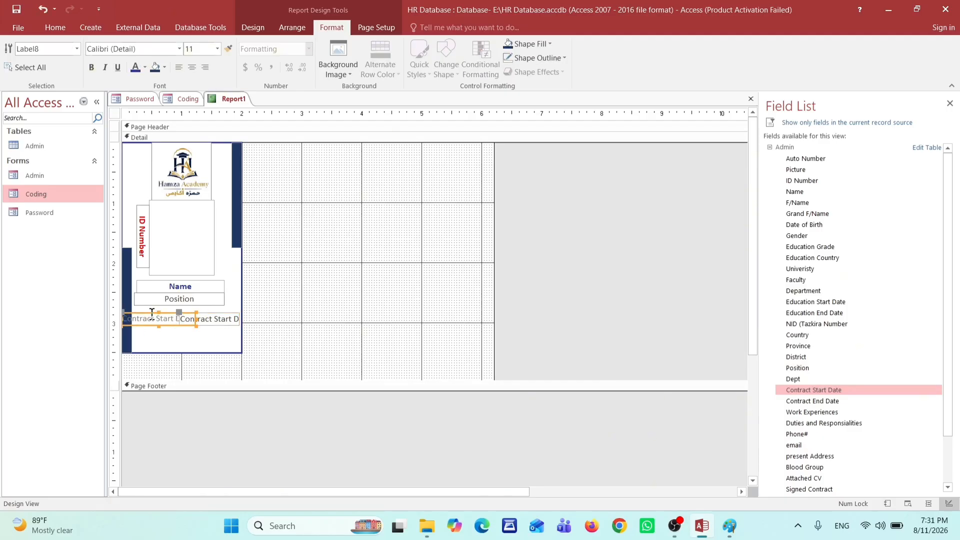
pyautogui.press('Delete')
# Widen the Contract Start Date text box to fit its full name and place it inside the card, slightly below Position
pyautogui.click(184, 317)
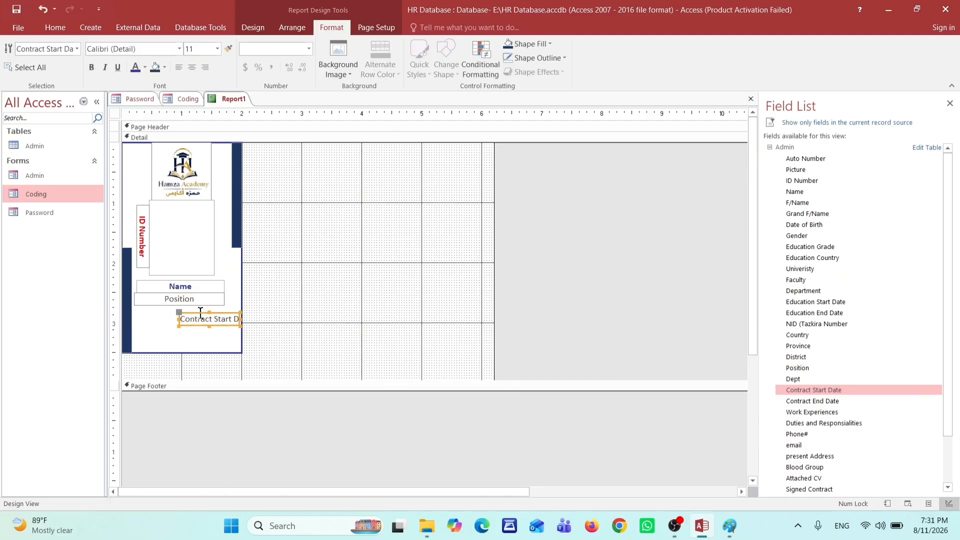
pyautogui.moveTo(180, 315); pyautogui.dragTo(132, 311)
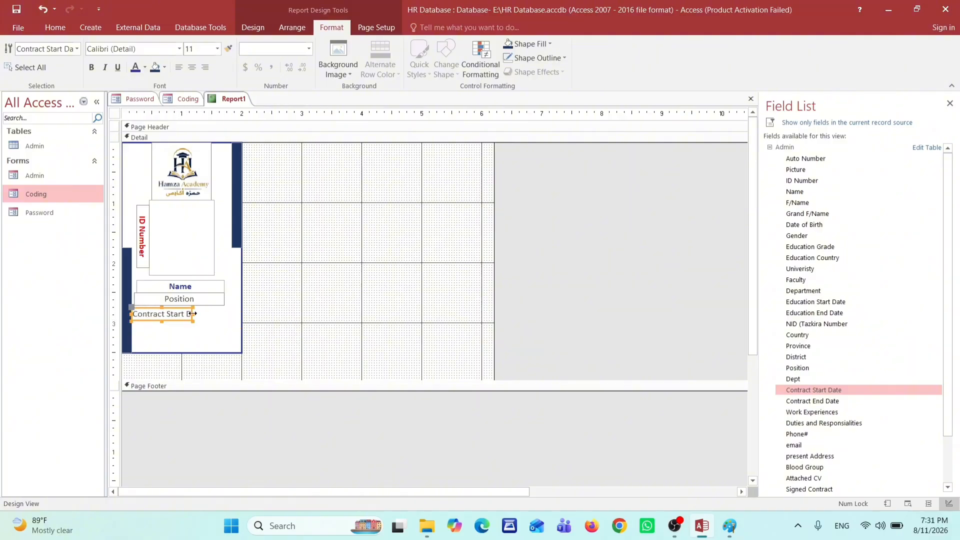
pyautogui.moveTo(194, 313)
pyautogui.mouseDown()
pyautogui.moveTo(227, 314)
pyautogui.moveTo(204, 320)
pyautogui.mouseUp()
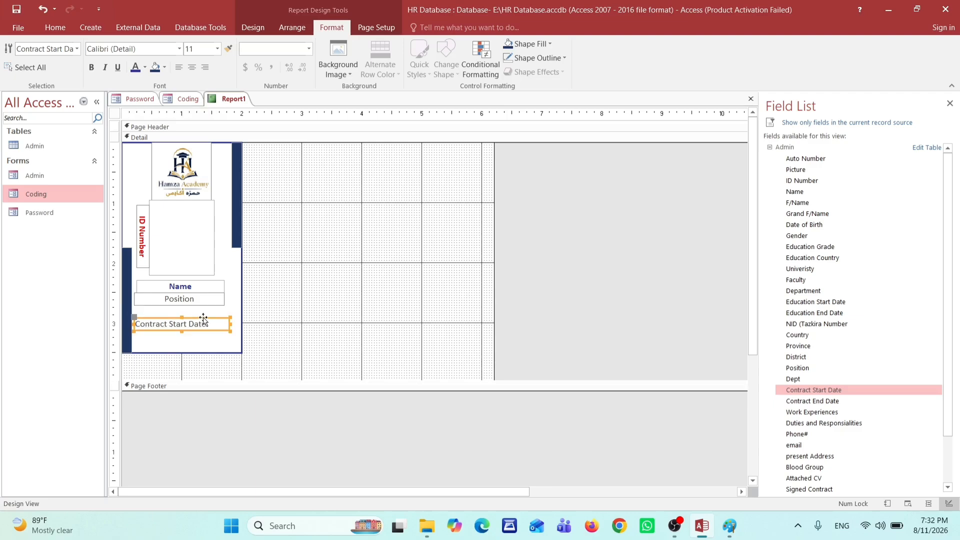
# Add the Contract End Date field from the Admin table below Contract Start Date and delete its attached label
pyautogui.moveTo(811, 402); pyautogui.dragTo(195, 345)
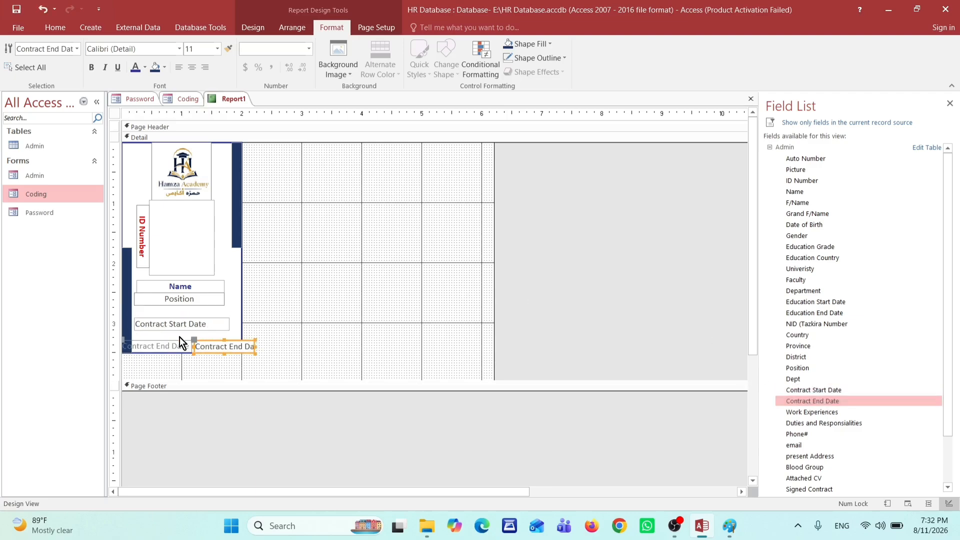
pyautogui.click(180, 342)
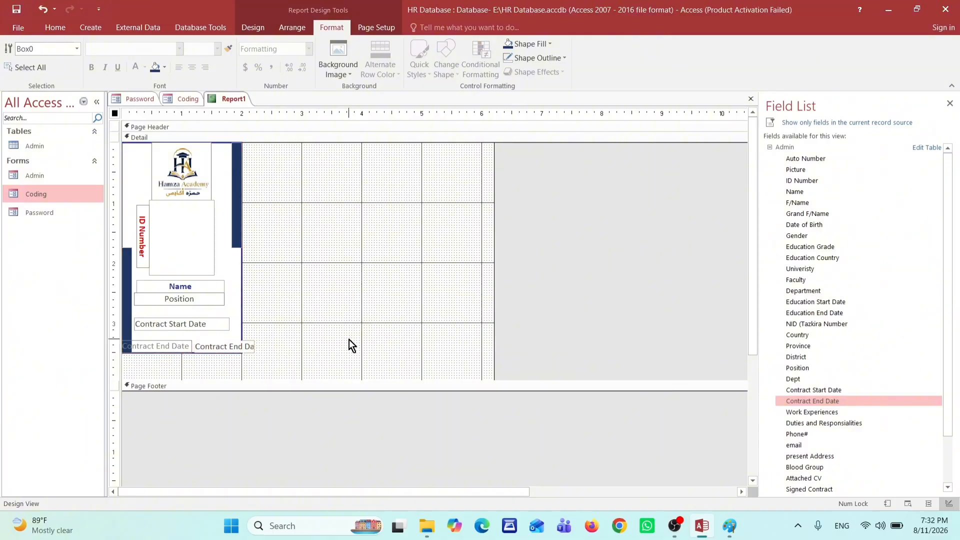
pyautogui.click(350, 343)
pyautogui.click(170, 342)
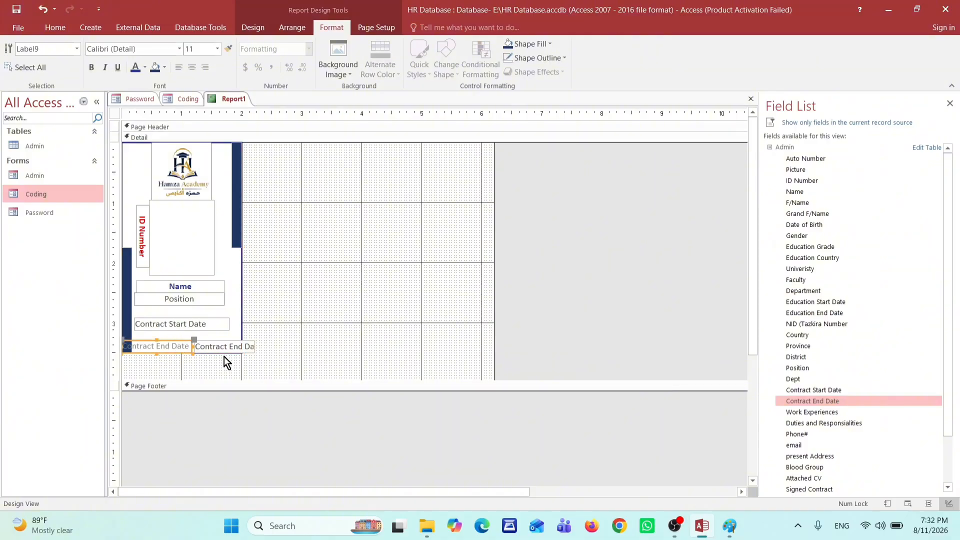
pyautogui.press('Delete')
# Move the Contract End Date text box inside the card close beneath Contract Start Date and widen it to a similar width
pyautogui.click(198, 345)
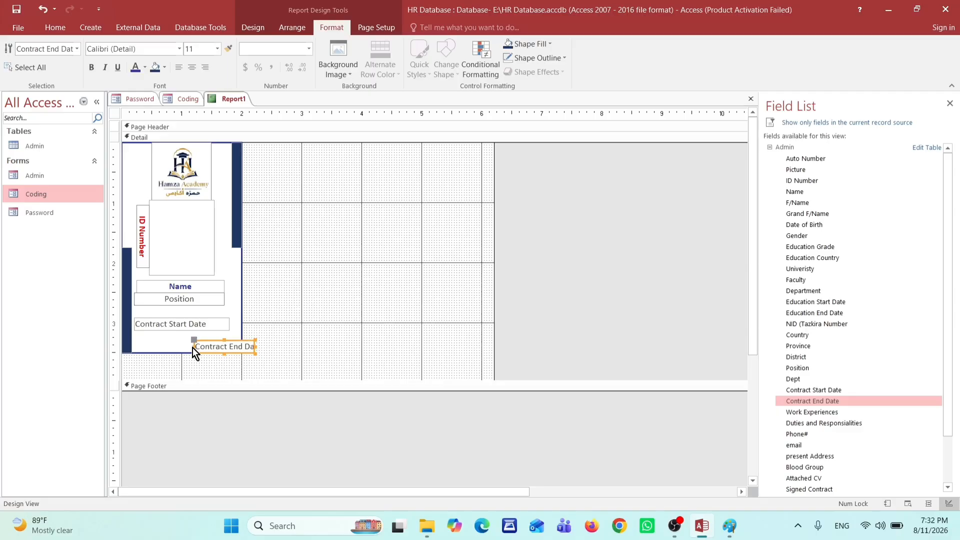
pyautogui.moveTo(193, 346); pyautogui.dragTo(146, 345)
pyautogui.moveTo(221, 343)
pyautogui.mouseDown()
pyautogui.moveTo(197, 338)
pyautogui.moveTo(226, 339)
pyautogui.mouseUp()
pyautogui.click(316, 314)
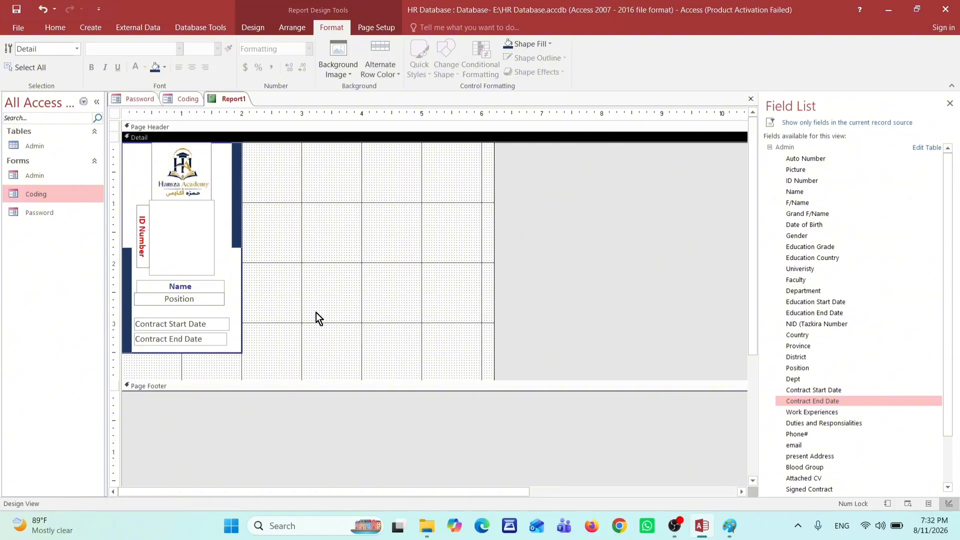
# Save the report under the name "Card by ID"
pyautogui.hotkey('ctrl', 's')
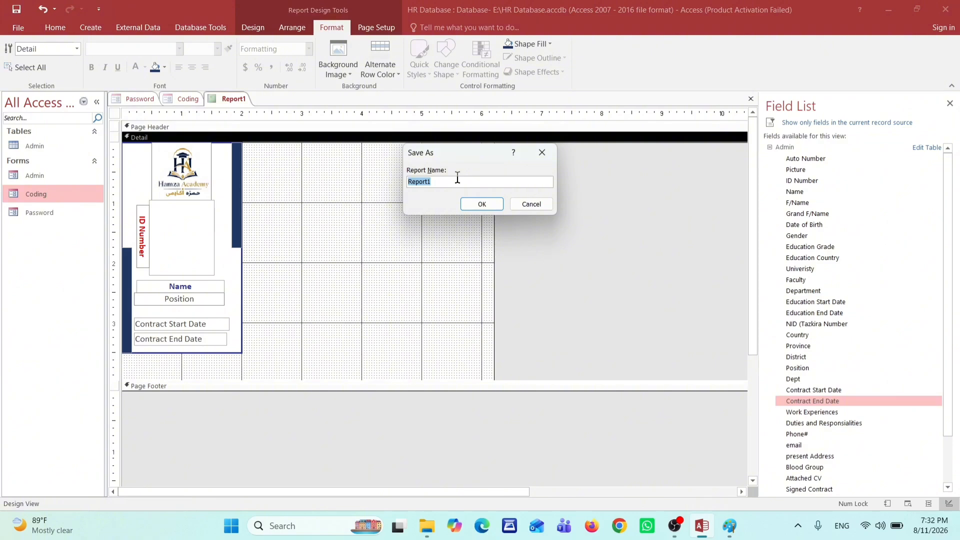
pyautogui.write('Card by ID')
pyautogui.click(482, 204)
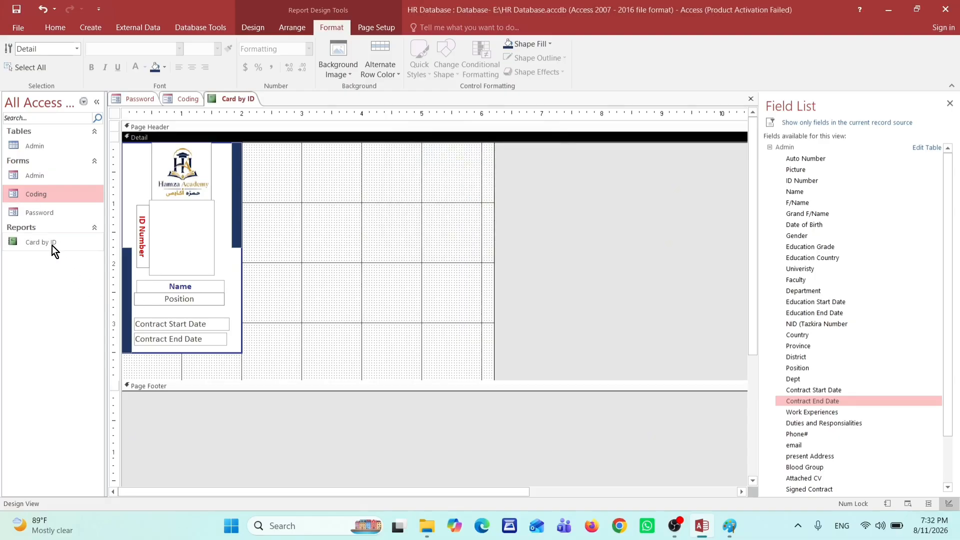
# View the Card by ID report with its record data to check the card, and return to Design View
pyautogui.click(52, 245)
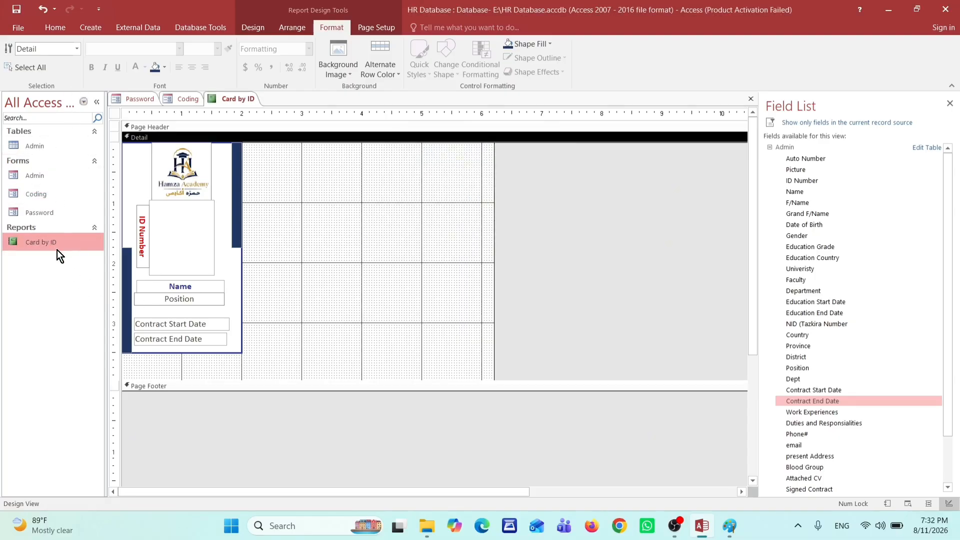
pyautogui.doubleClick(56, 246)
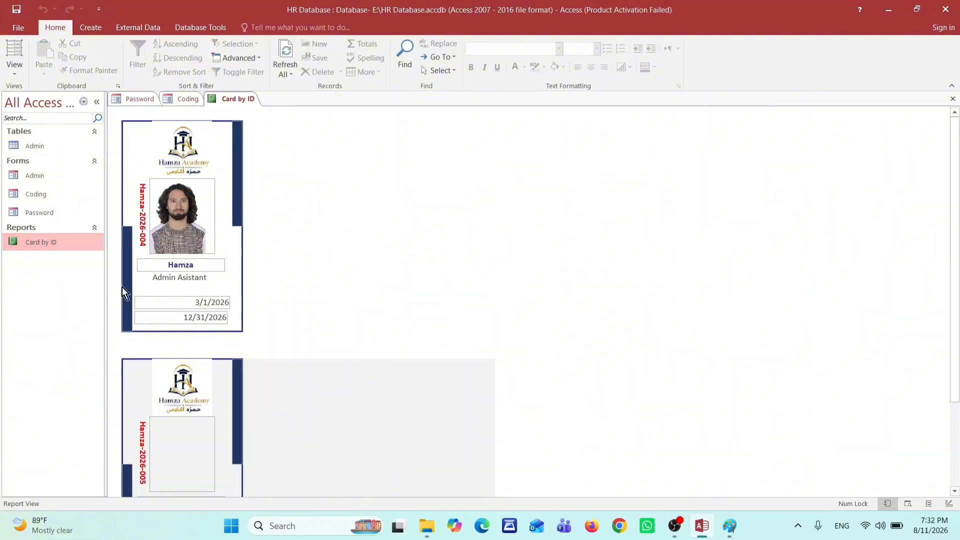
pyautogui.rightClick(42, 242)
pyautogui.click(14, 76)
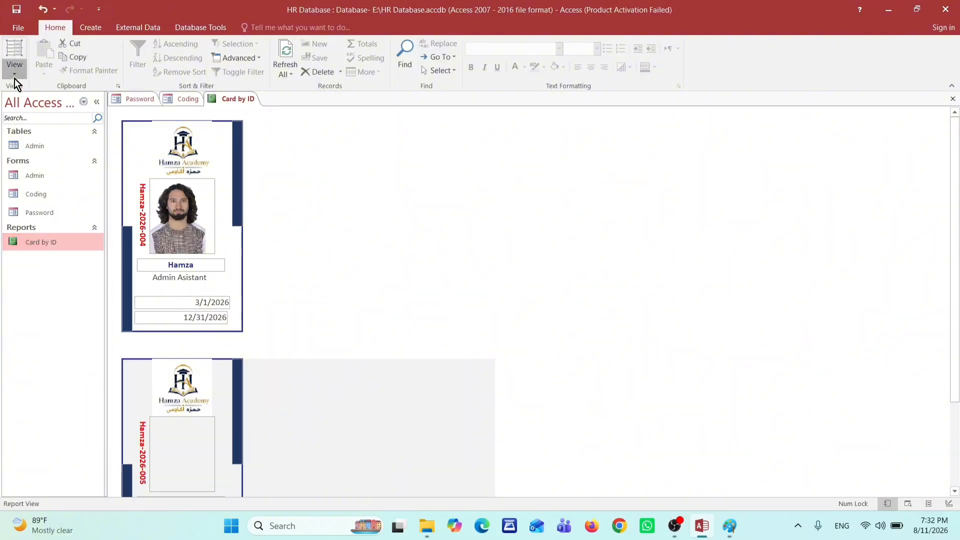
pyautogui.click(42, 173)
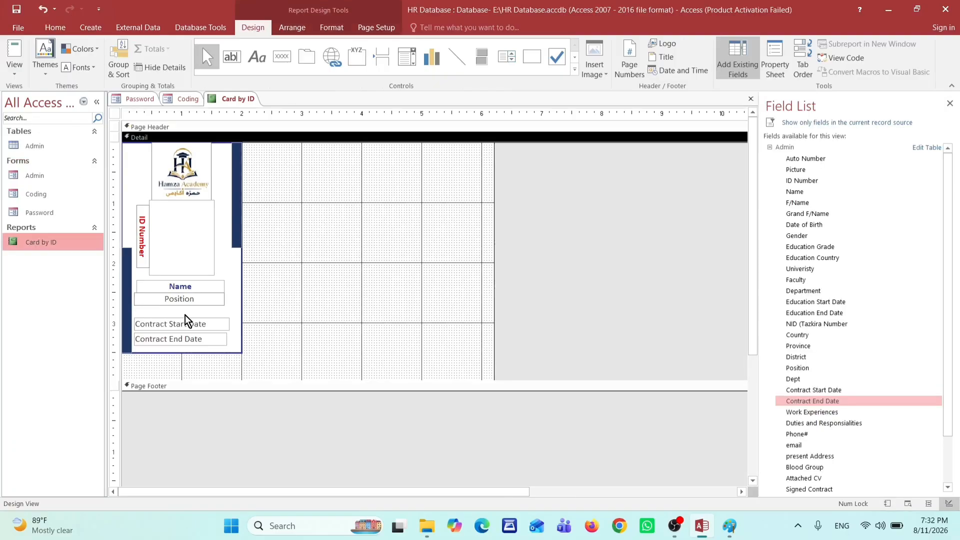
# Set the outlines of the Contract Start Date and Contract End Date text boxes to transparent
pyautogui.click(159, 325)
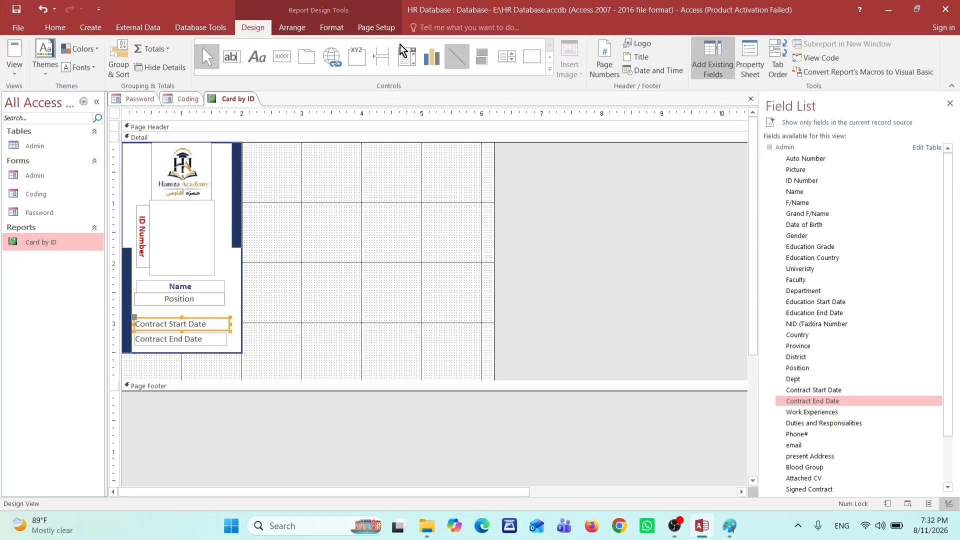
pyautogui.click(339, 26)
pyautogui.click(565, 58)
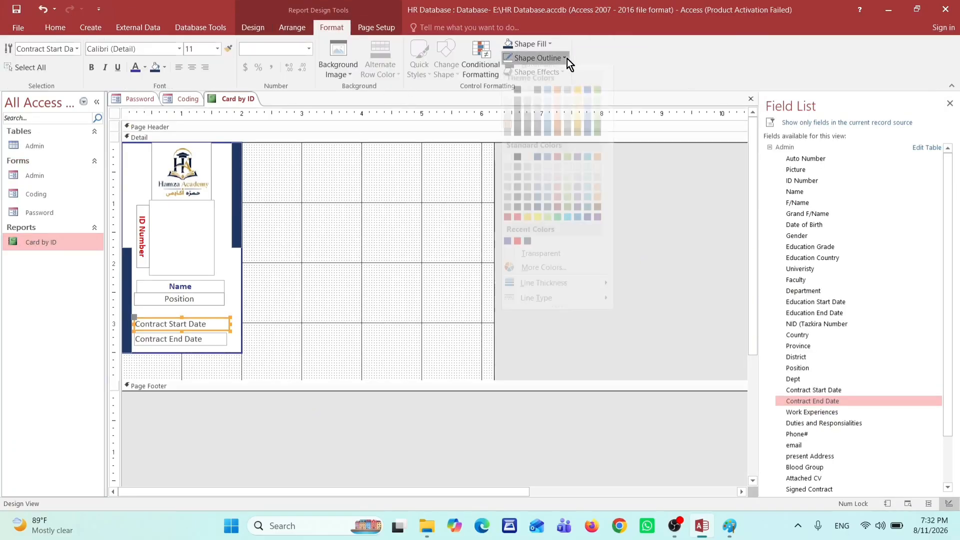
pyautogui.click(545, 263)
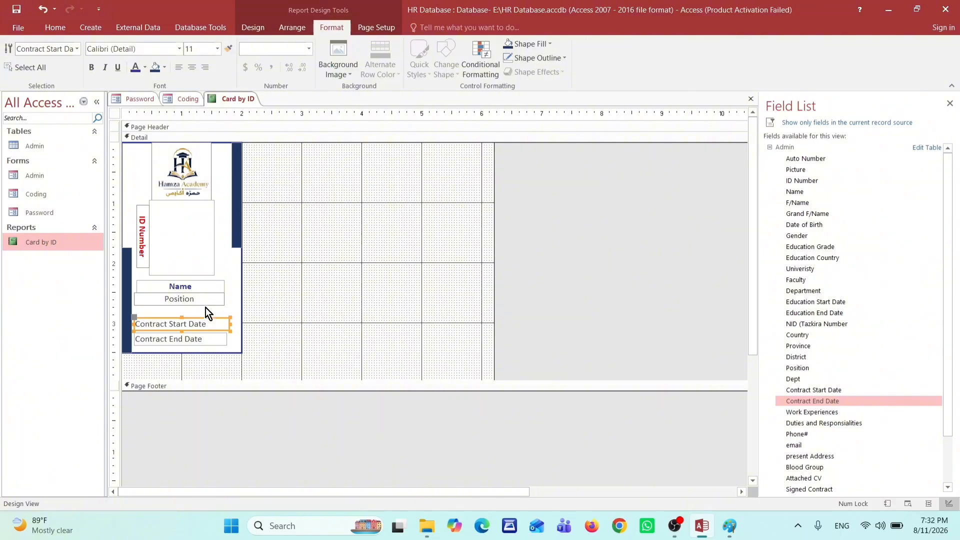
pyautogui.click(187, 343)
pyautogui.click(560, 58)
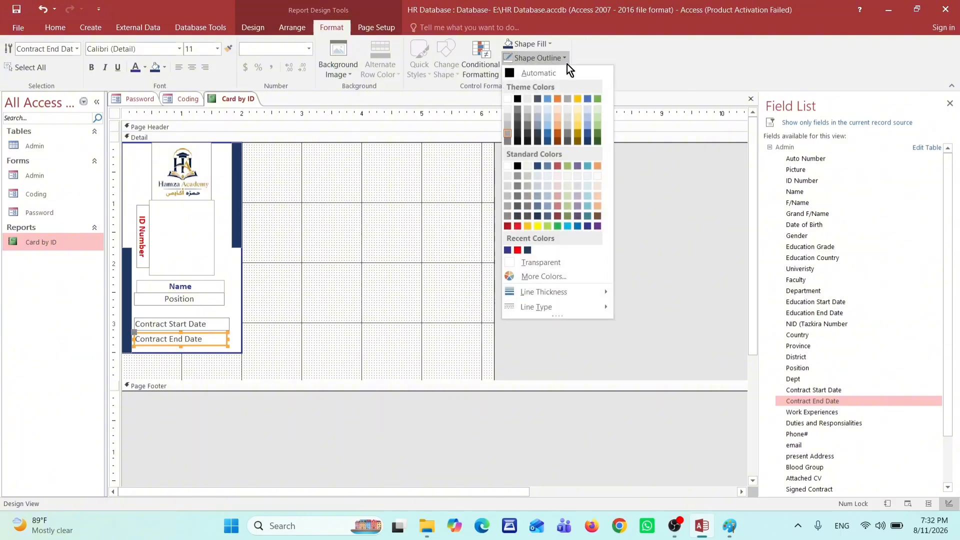
pyautogui.click(538, 263)
# Set the vertical ID Number text box's outline to transparent
pyautogui.click(150, 236)
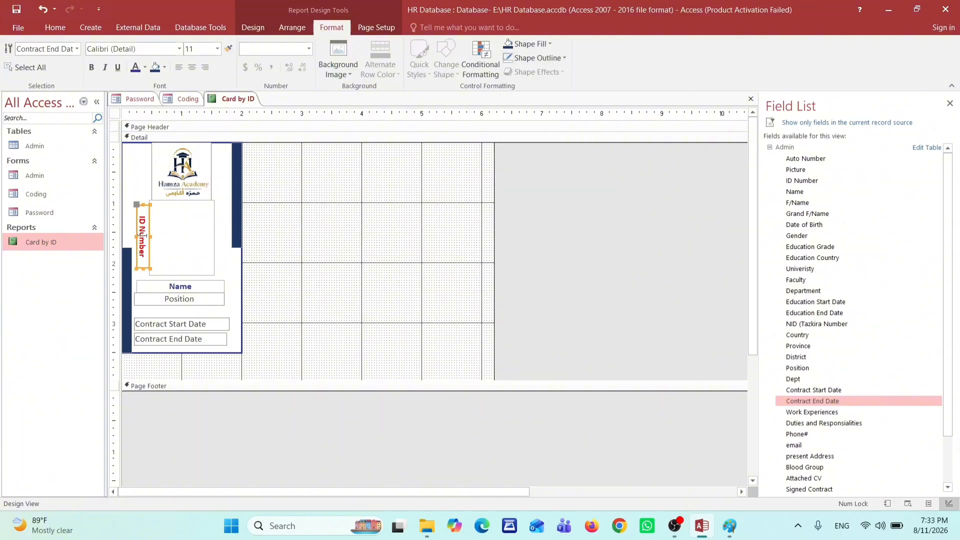
pyautogui.click(568, 58)
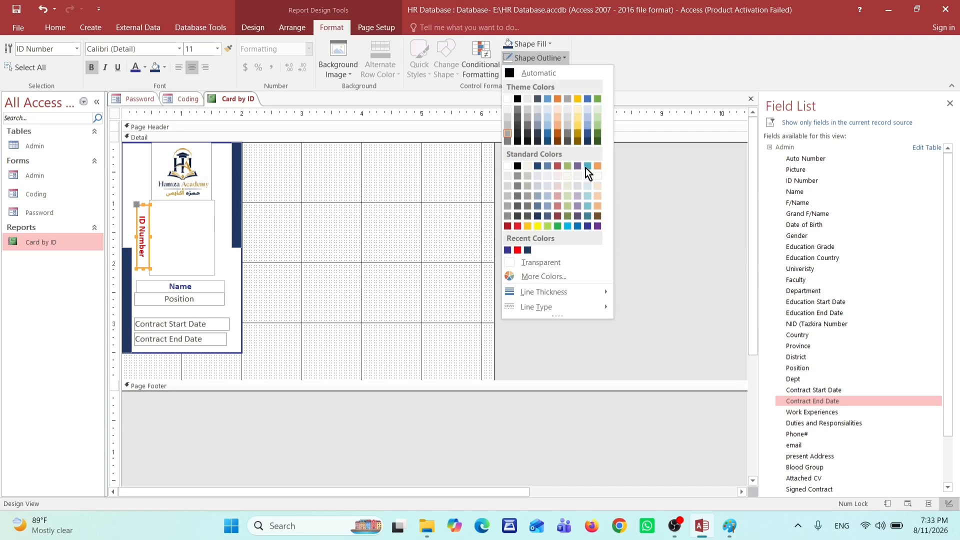
pyautogui.click(545, 263)
# Narrow the report's design area to about 2.6 inches wide, close to the card's edge
pyautogui.click(245, 229)
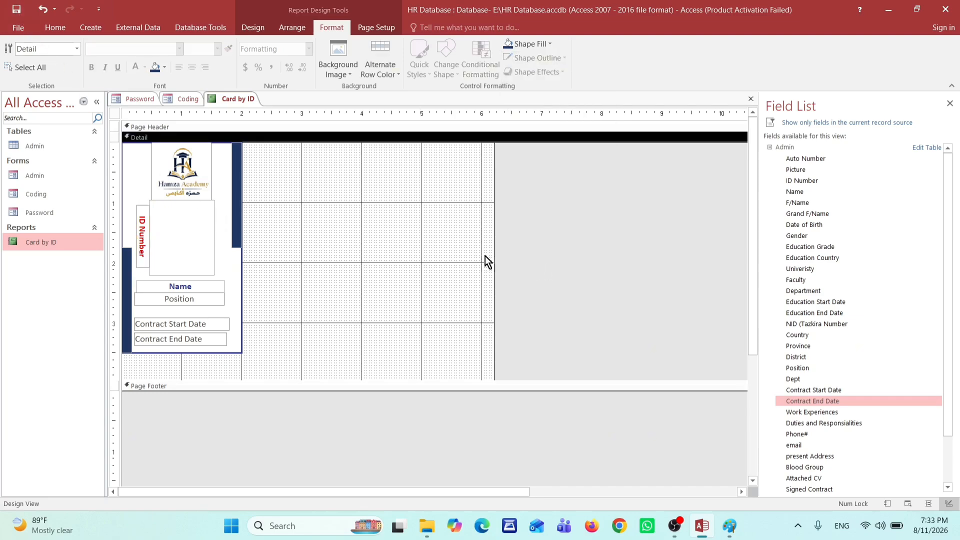
pyautogui.moveTo(494, 251); pyautogui.dragTo(279, 245)
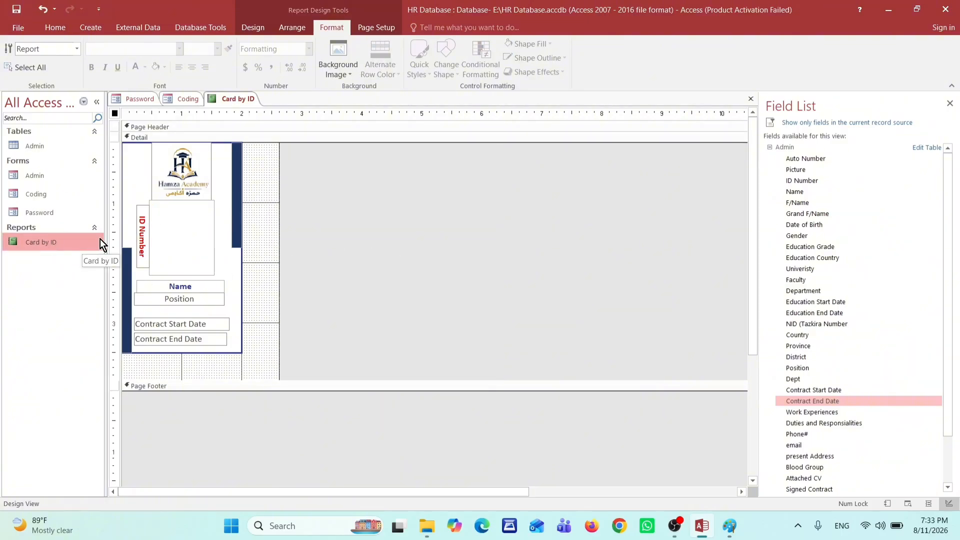
pyautogui.click(173, 215)
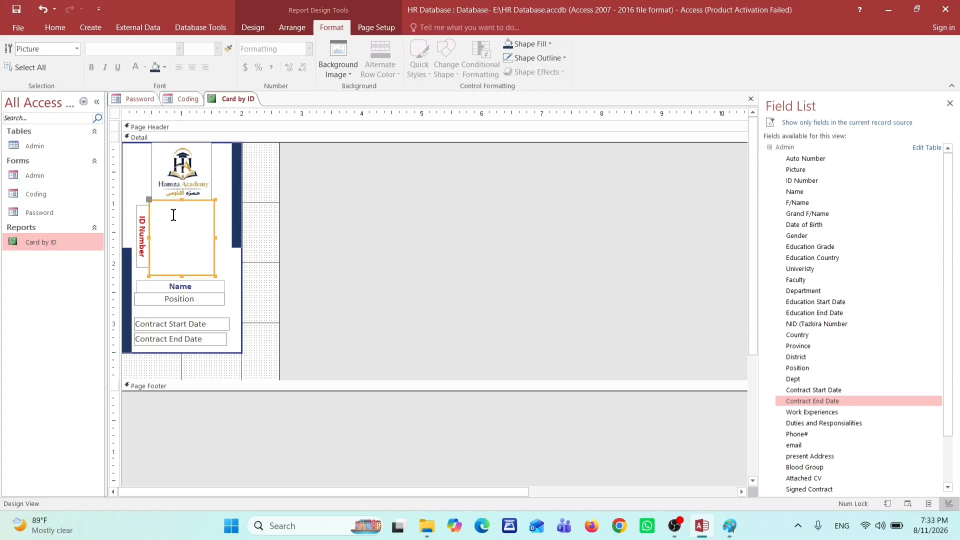
pyautogui.click(675, 526)
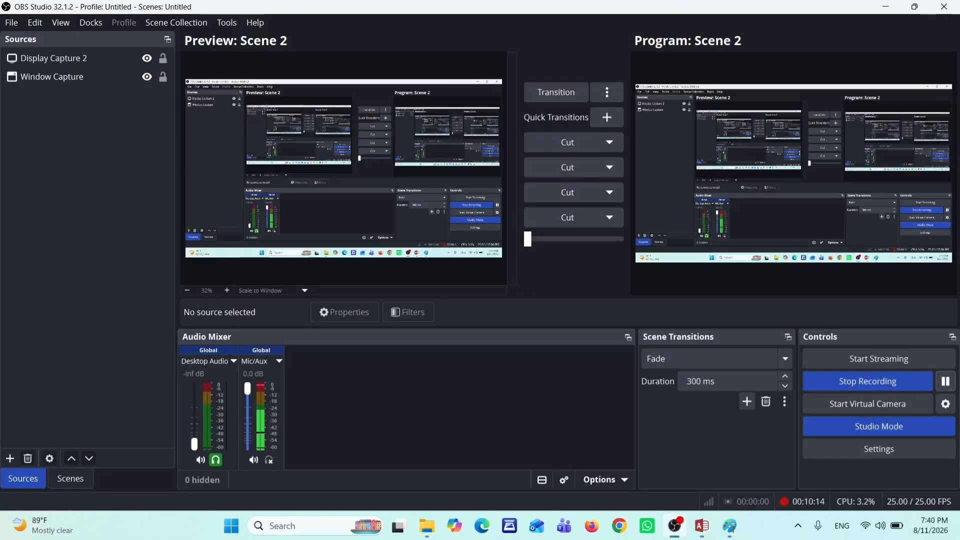
pyautogui.click(702, 525)
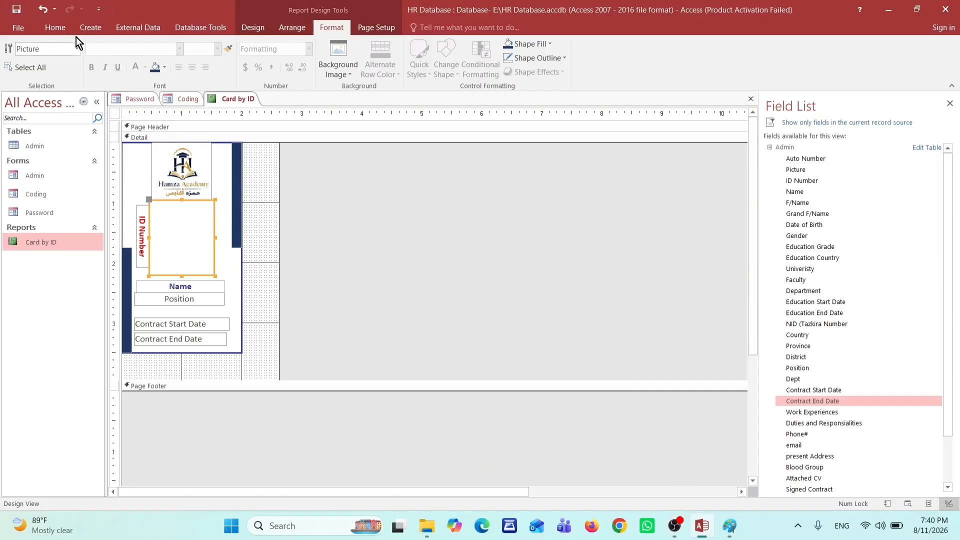
# Check the Card by ID report in Print Preview, examining the employees' cards, and return to Design View
pyautogui.click(55, 25)
pyautogui.click(11, 74)
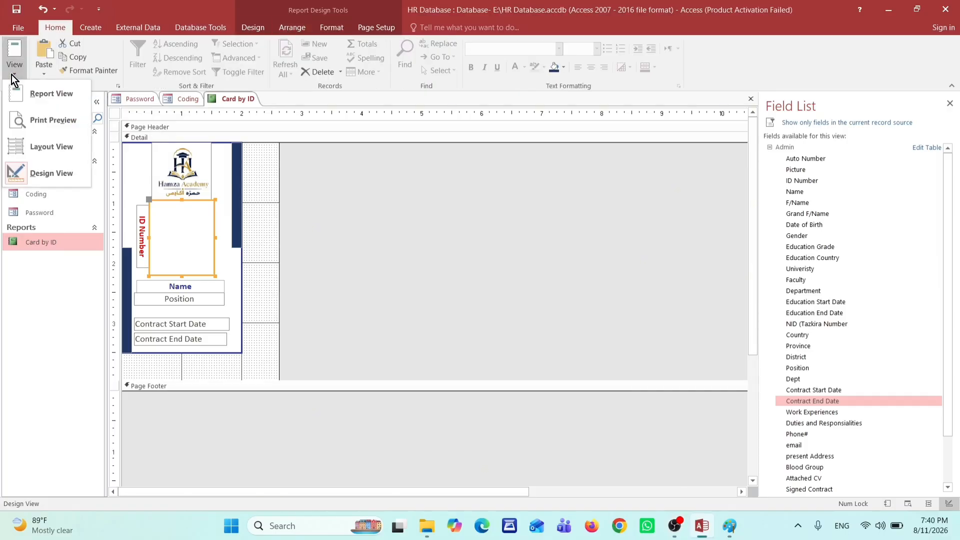
pyautogui.click(44, 122)
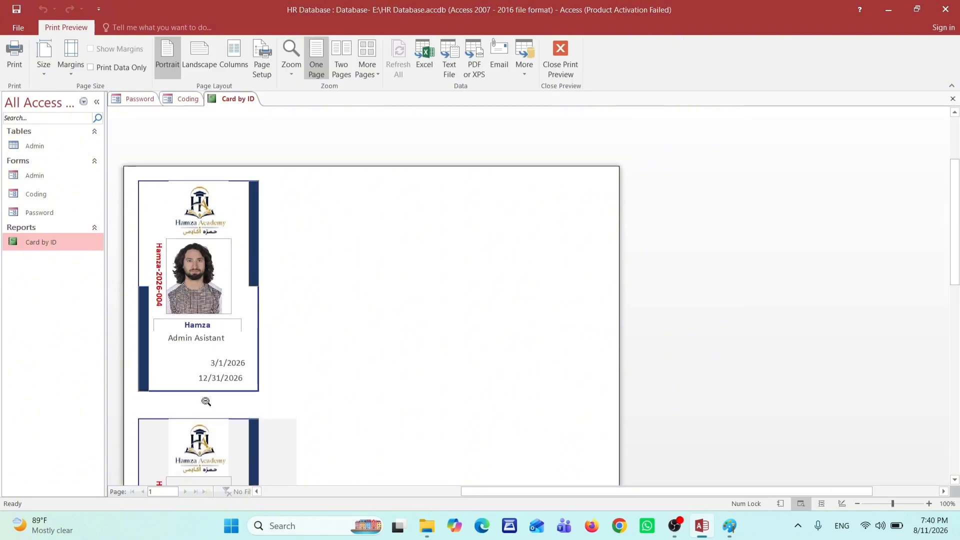
pyautogui.scroll(-1, 191, 413)
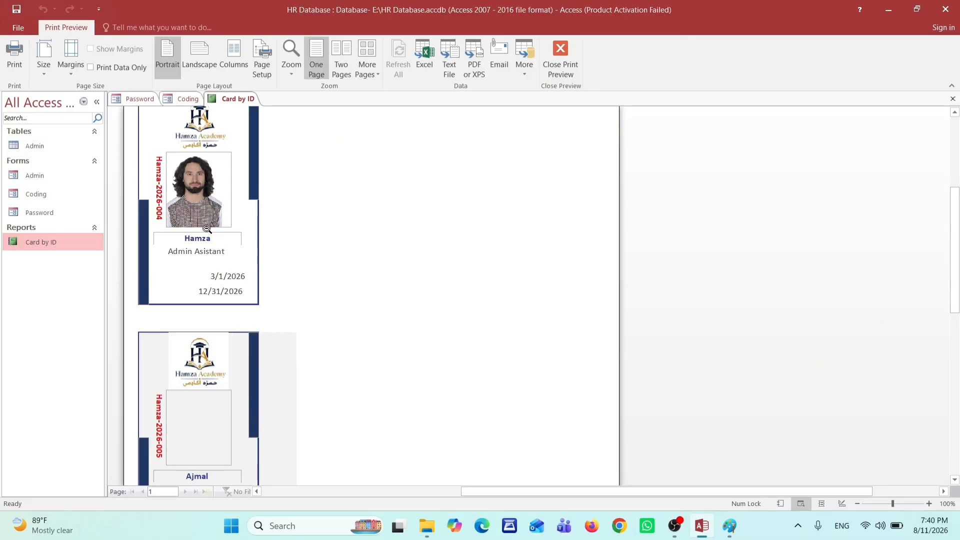
pyautogui.scroll(2, 206, 227)
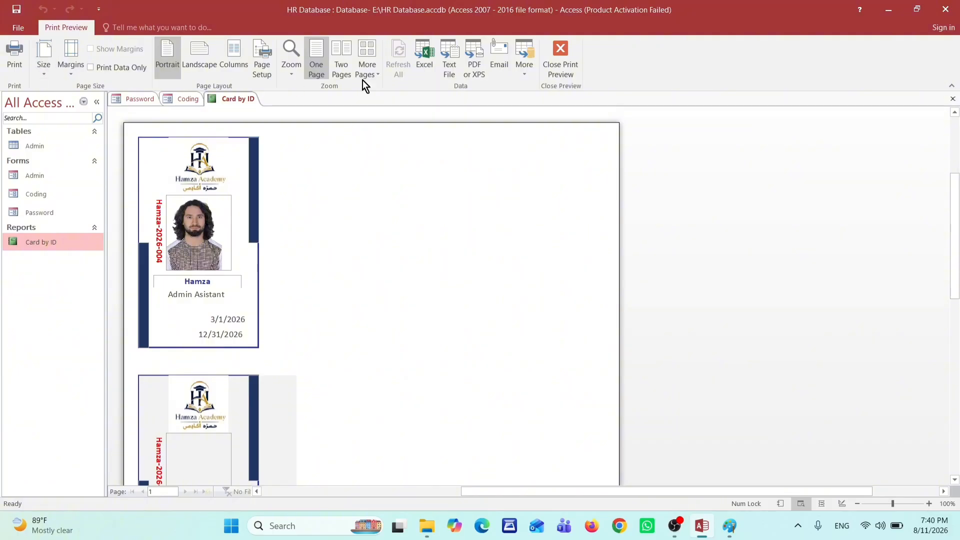
pyautogui.click(560, 55)
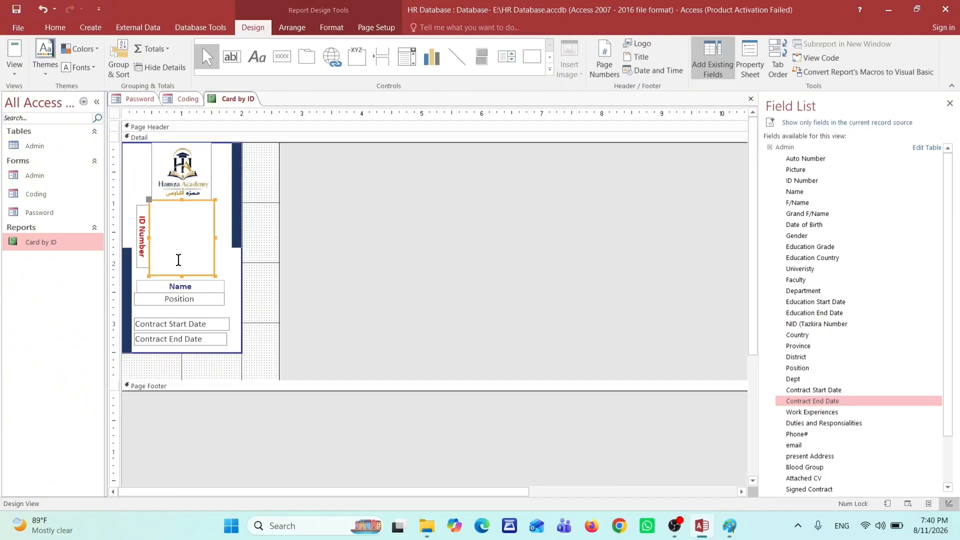
# Set the Name text box's outline to transparent
pyautogui.click(174, 287)
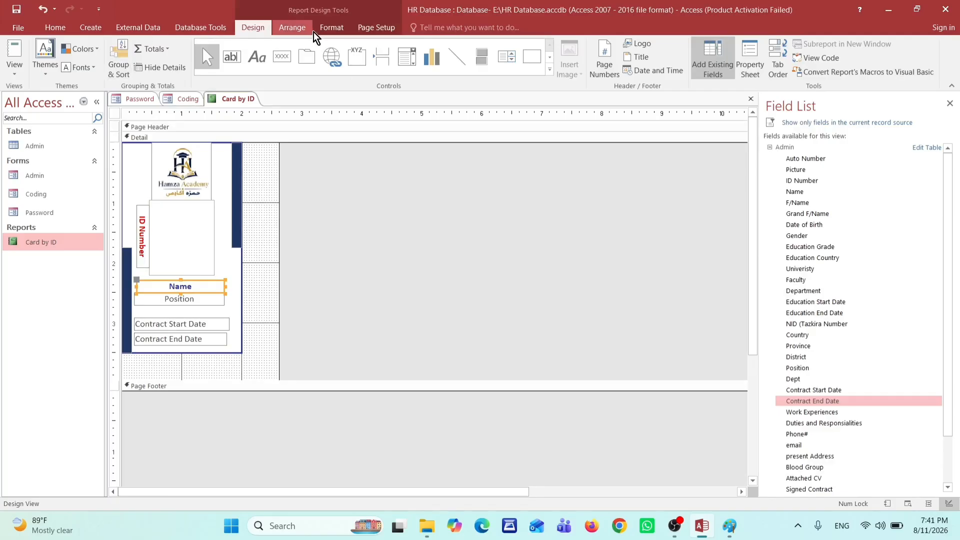
pyautogui.click(331, 28)
pyautogui.click(564, 57)
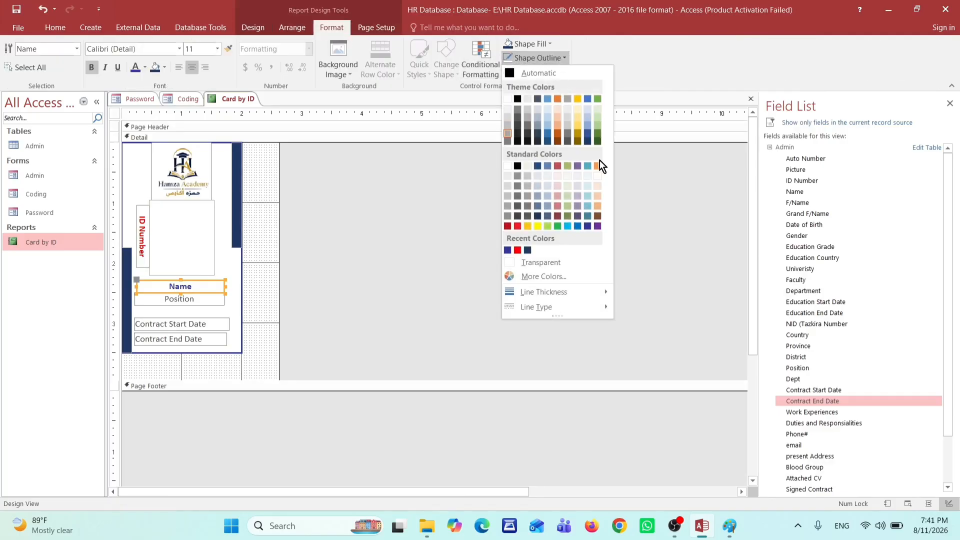
pyautogui.click(538, 264)
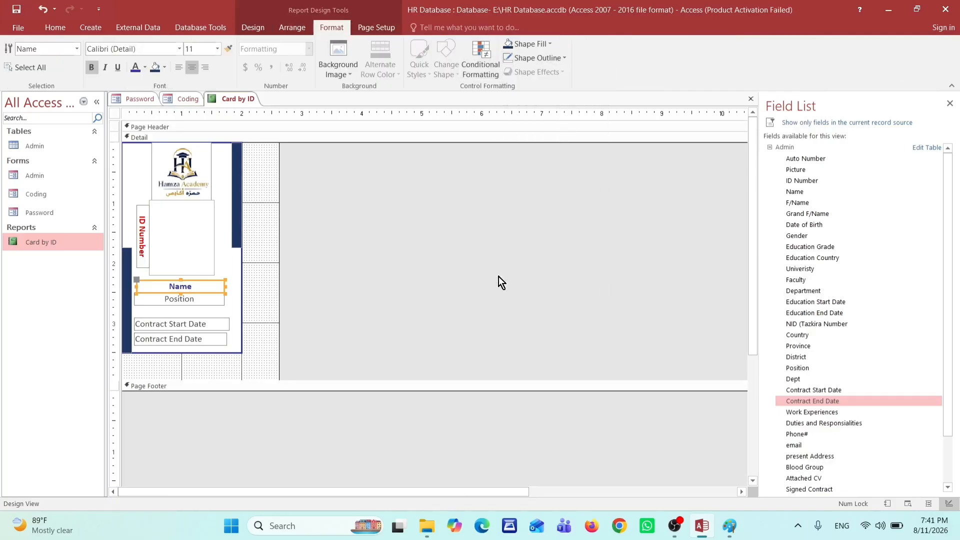
# Center the text in the Contract Start Date and Contract End Date text boxes
pyautogui.click(197, 326)
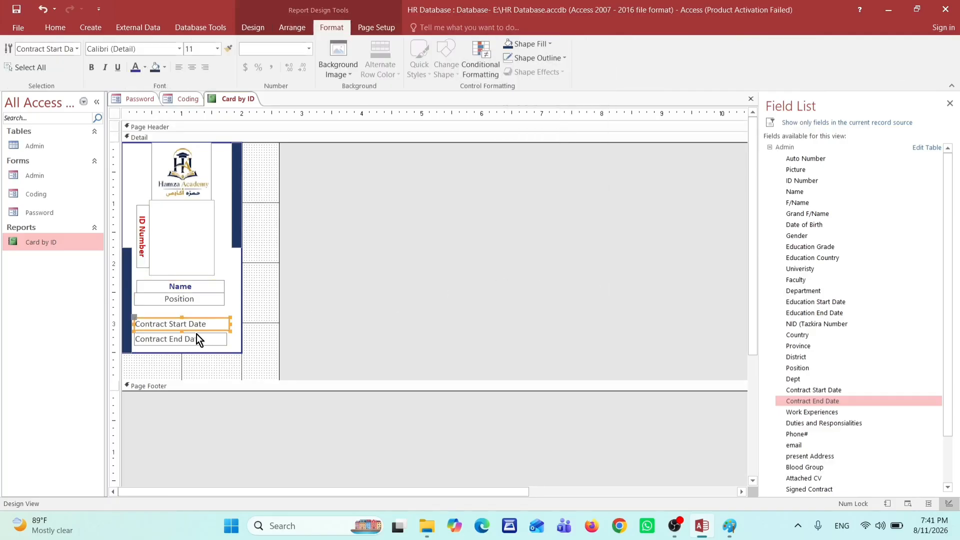
pyautogui.click(193, 68)
pyautogui.click(154, 336)
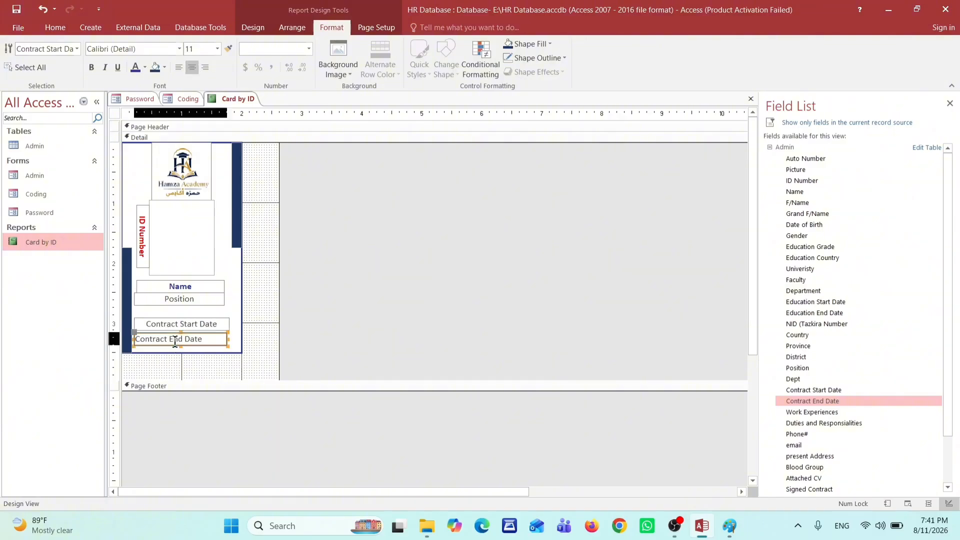
pyautogui.click(193, 67)
pyautogui.click(346, 322)
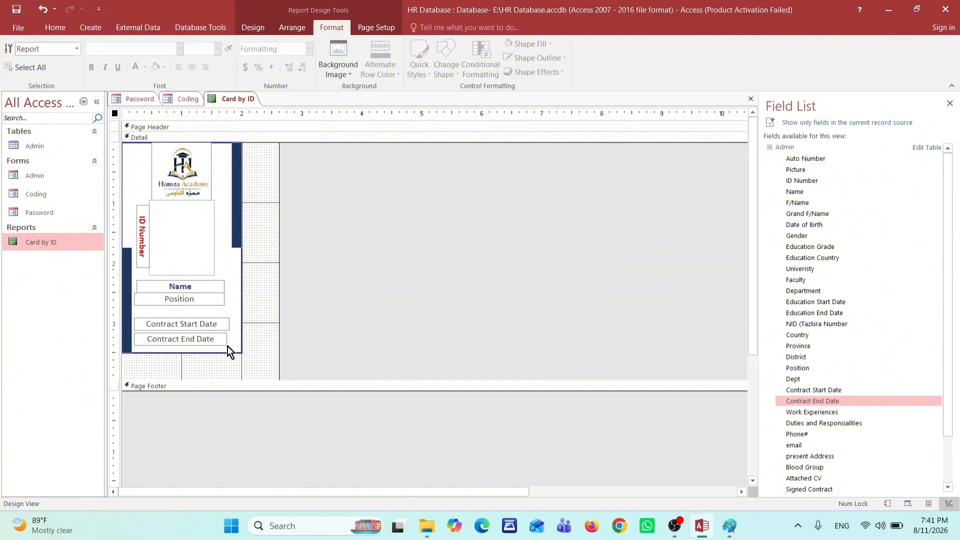
# Narrow the Contract Start Date box to match the Contract End Date box, and extend the Name box to align with the Position box
pyautogui.click(228, 346)
pyautogui.click(228, 325)
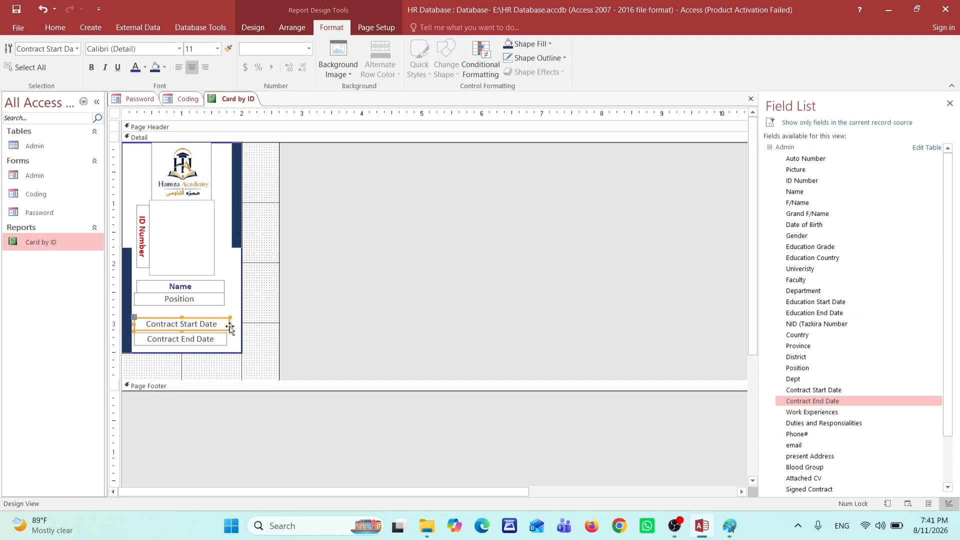
pyautogui.click(227, 323)
pyautogui.click(353, 334)
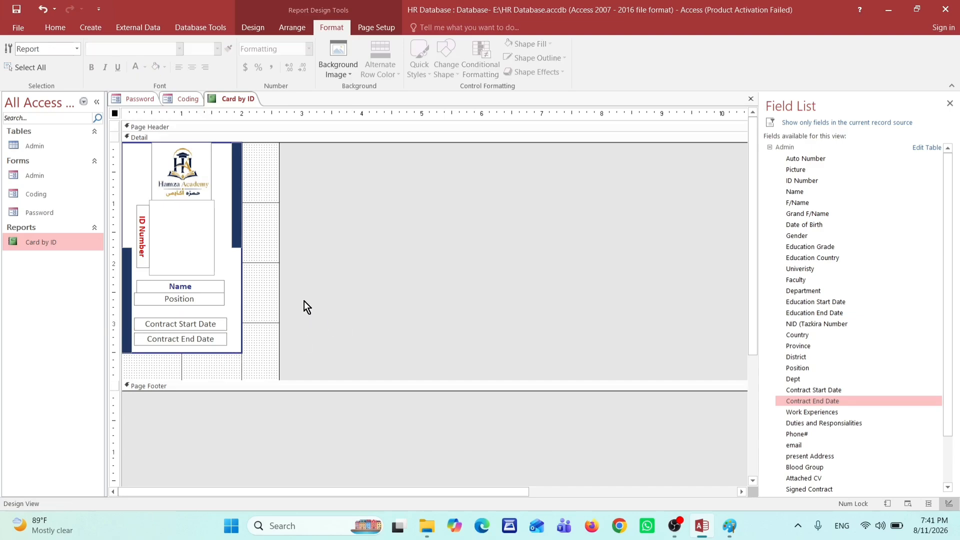
pyautogui.click(139, 286)
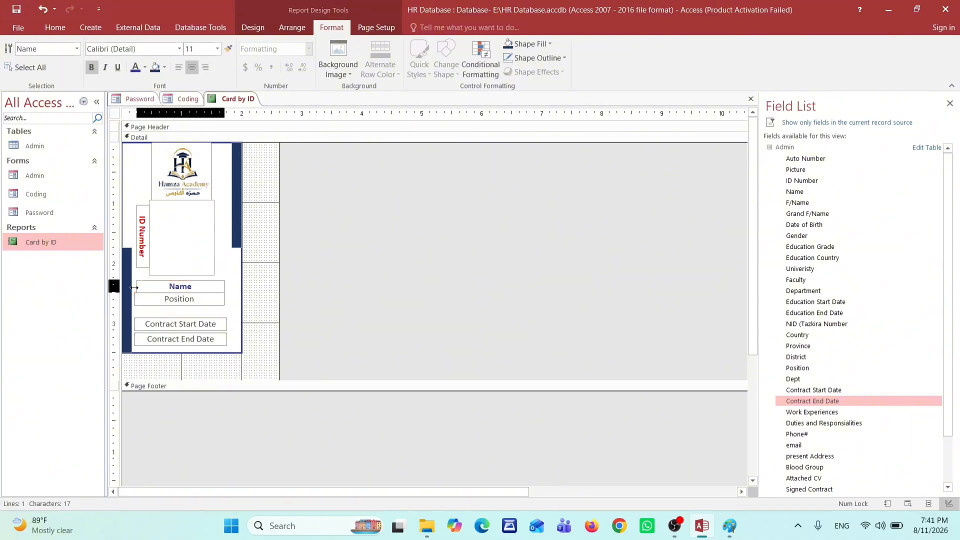
pyautogui.click(351, 295)
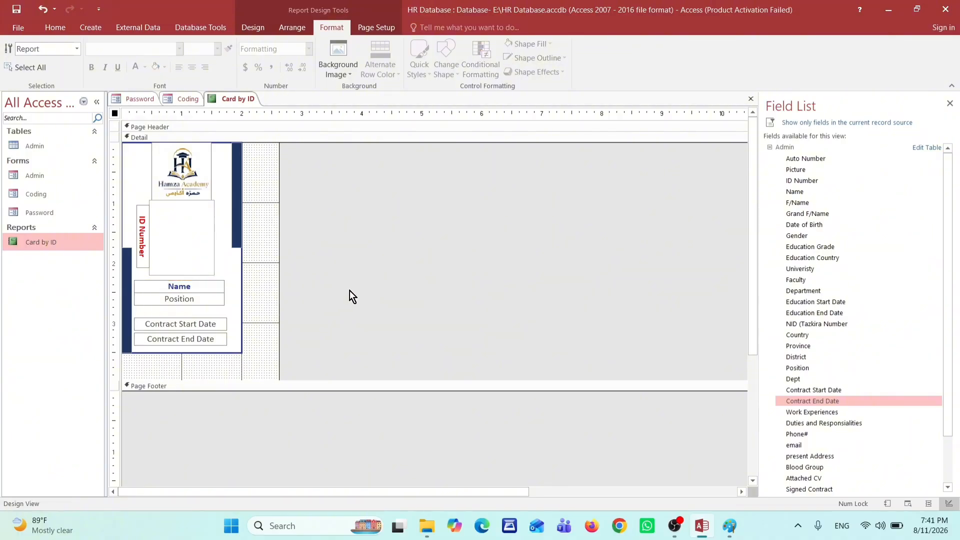
# Shrink the Detail section to the card's lower edge and narrow the report to about 2.1 inches wide
pyautogui.moveTo(235, 379); pyautogui.dragTo(235, 355)
pyautogui.moveTo(278, 296); pyautogui.dragTo(245, 298)
pyautogui.moveTo(241, 354); pyautogui.dragTo(241, 351)
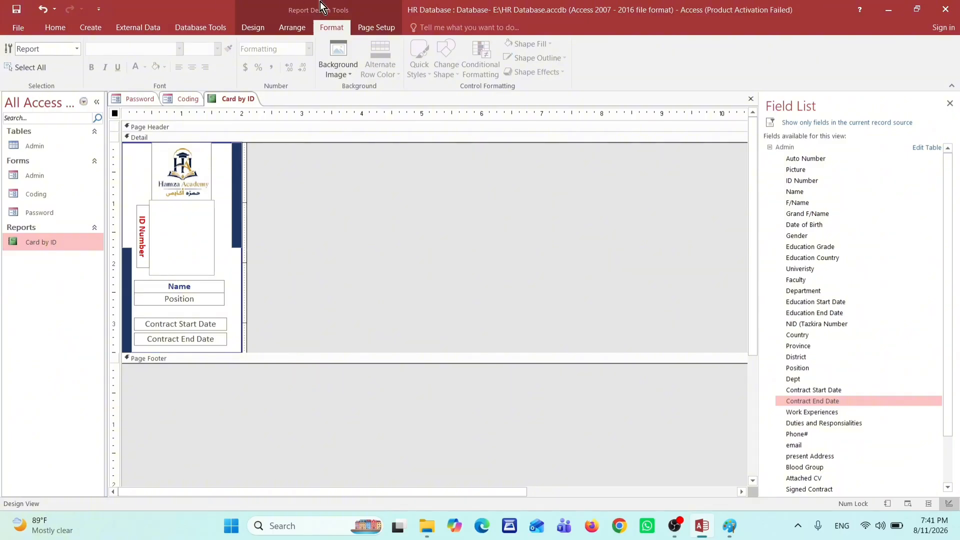
# Preview the printed page of the Card by ID report, examine the whole page and a card up close, and return to Design View
pyautogui.click(54, 29)
pyautogui.click(14, 72)
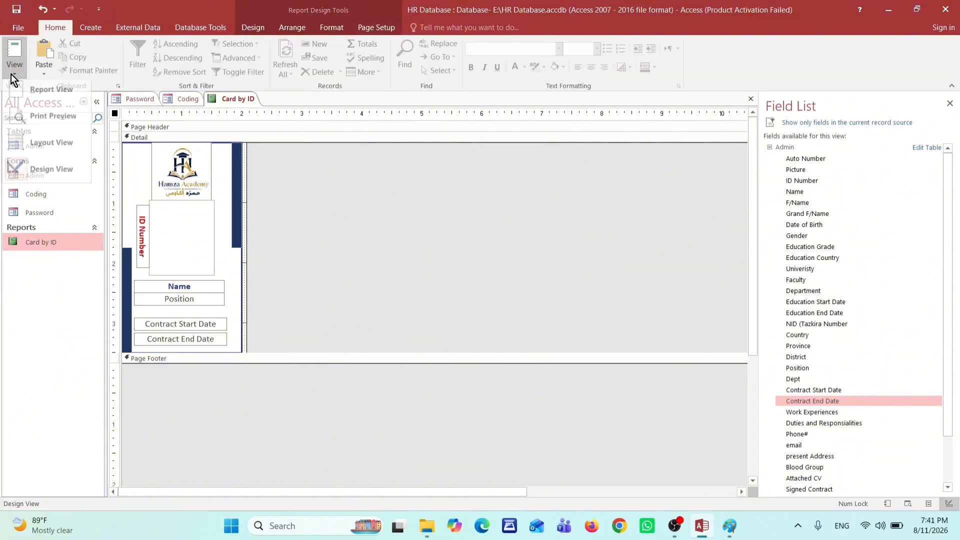
pyautogui.click(30, 170)
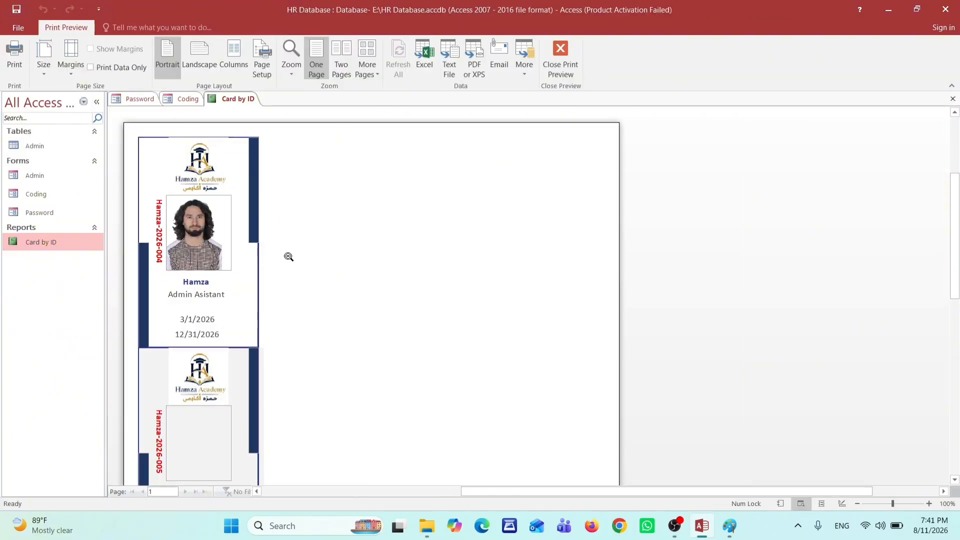
pyautogui.click(288, 255)
pyautogui.click(439, 209)
pyautogui.click(440, 210)
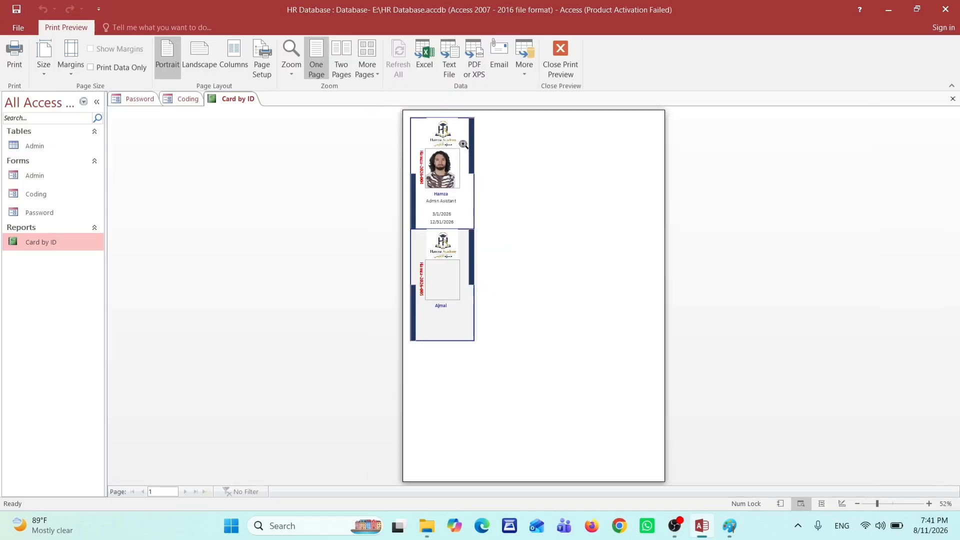
pyautogui.click(463, 133)
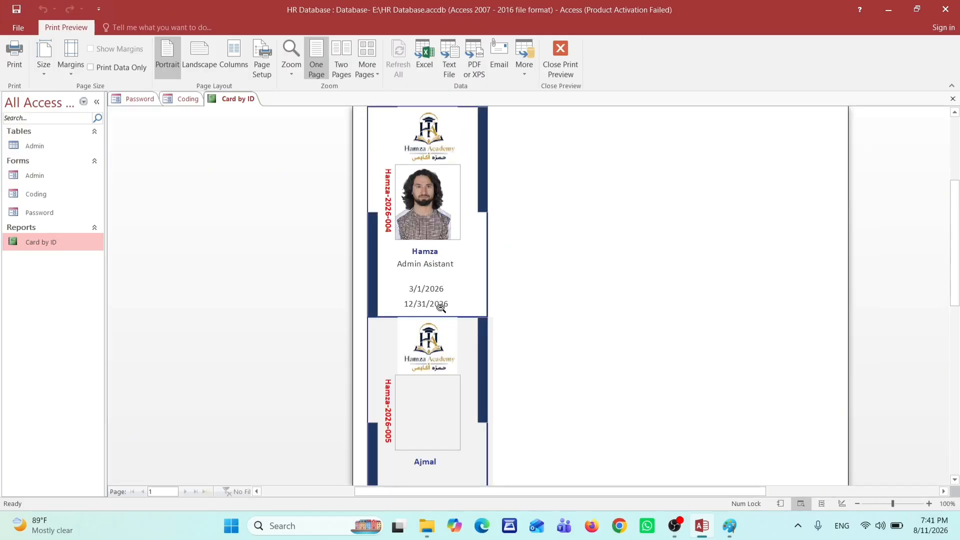
pyautogui.click(561, 60)
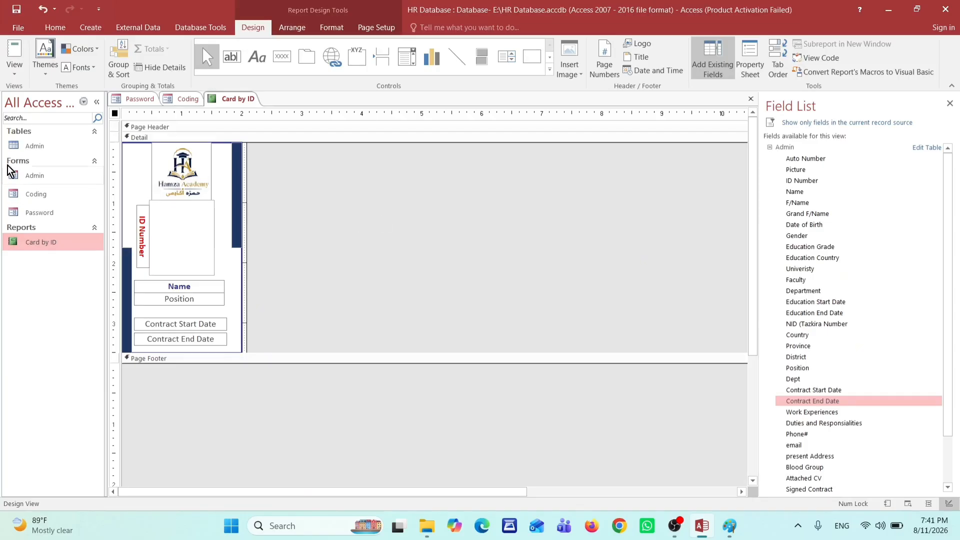
# Show the Coding form in Design View and select the By ID Number button in the Develop ID Card section
pyautogui.click(32, 146)
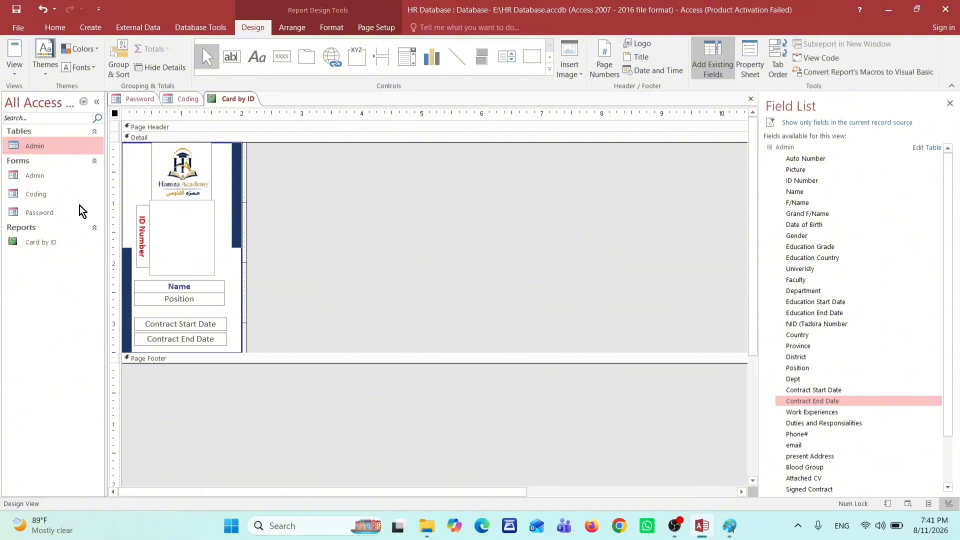
pyautogui.click(31, 196)
pyautogui.rightClick(31, 196)
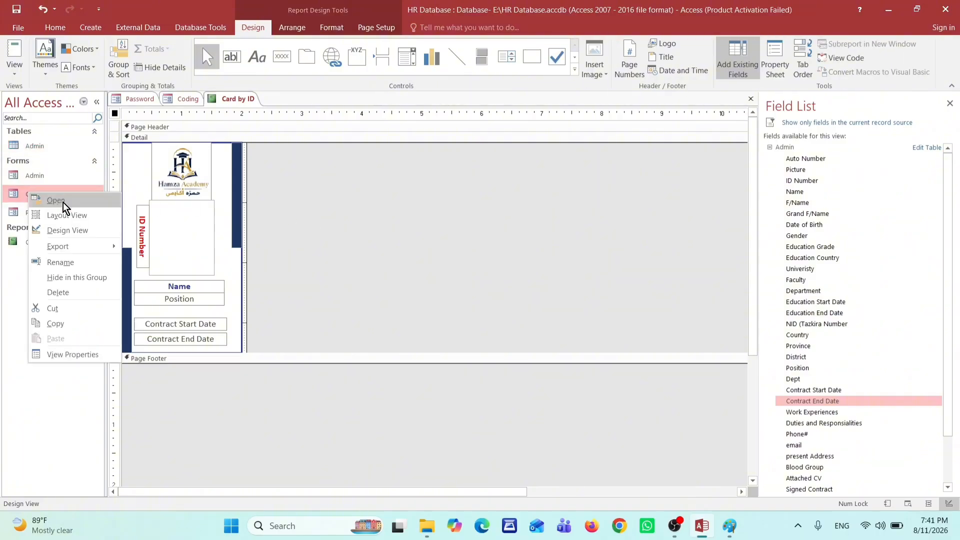
pyautogui.click(65, 230)
pyautogui.click(235, 202)
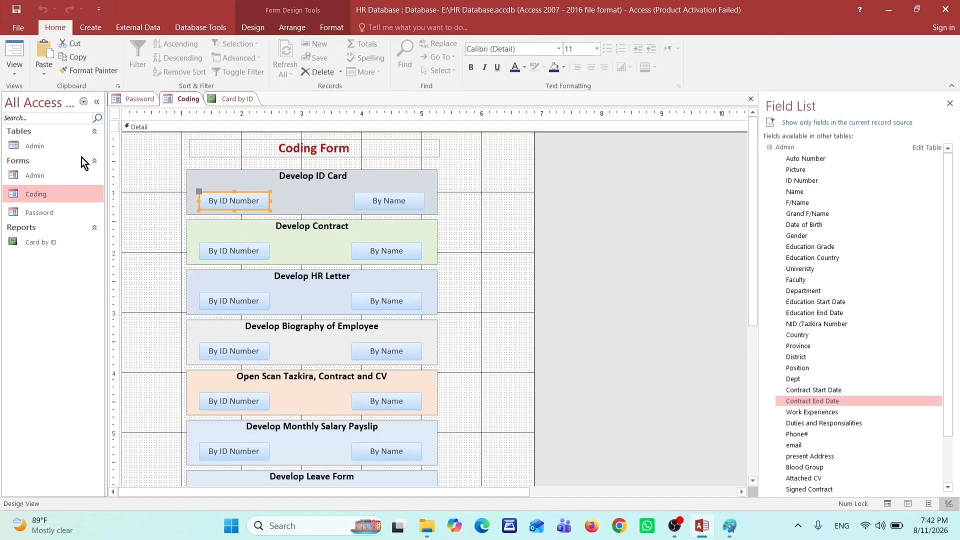
# Create a new design query based on the Admin table and add all of the table's fields to its grid
pyautogui.click(34, 146)
pyautogui.click(94, 27)
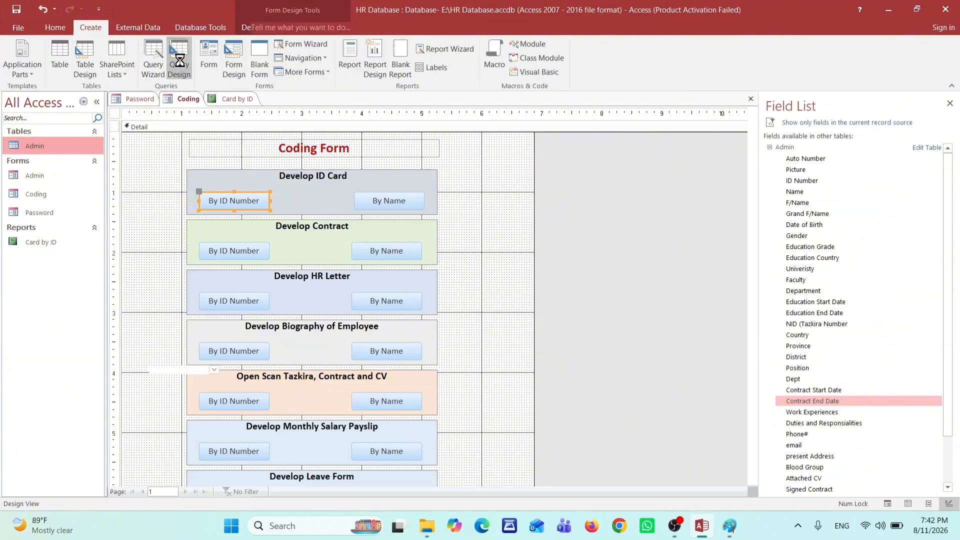
pyautogui.click(181, 69)
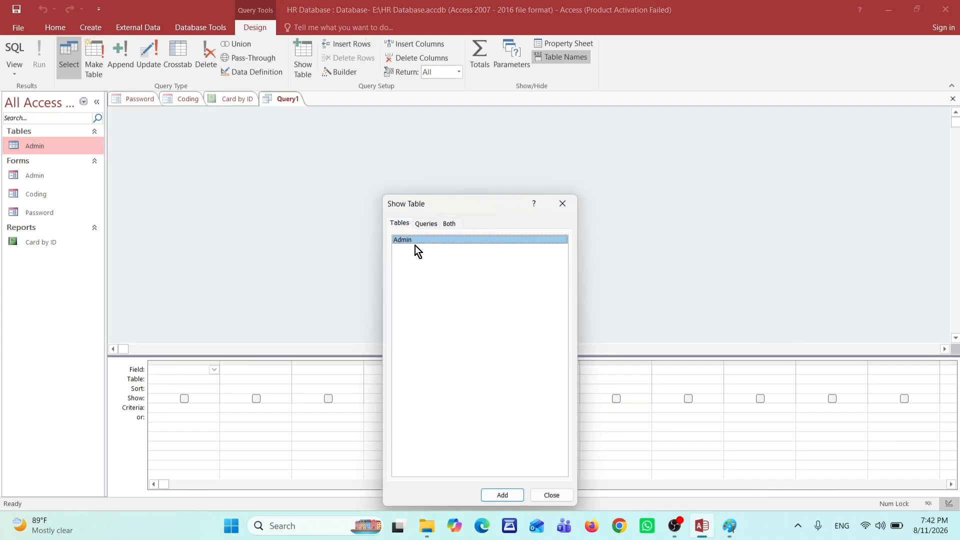
pyautogui.click(550, 496)
pyautogui.doubleClick(172, 124)
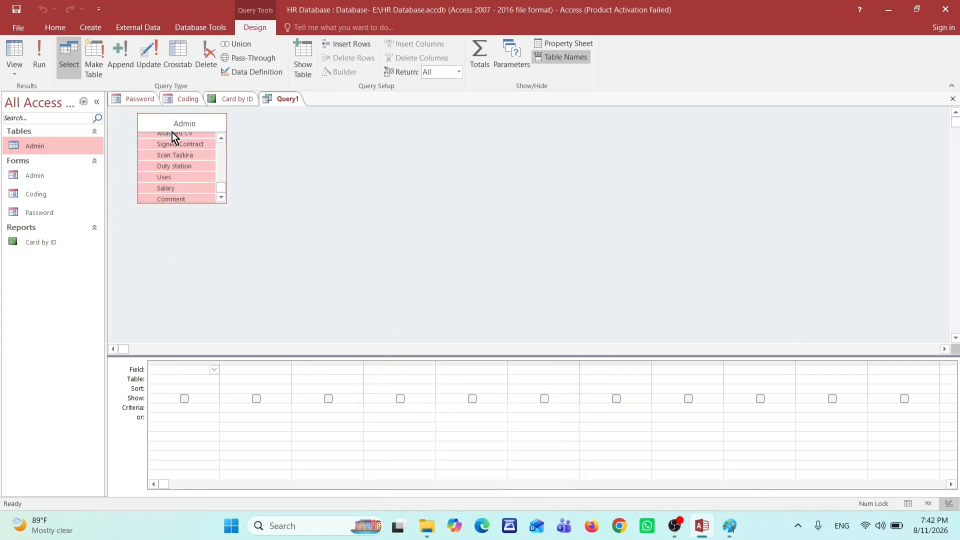
pyautogui.moveTo(171, 133); pyautogui.dragTo(174, 370)
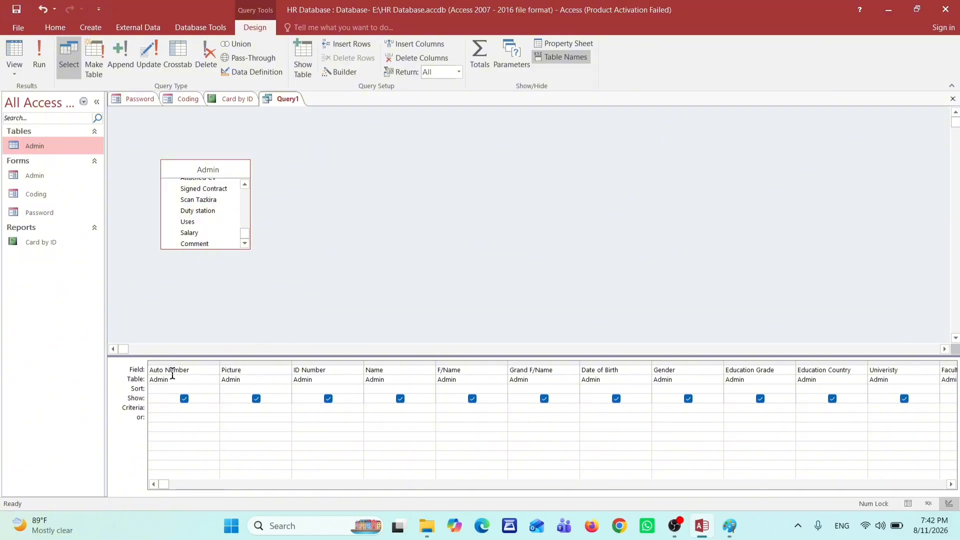
# Set the ID Number field's criteria to [Openy by ID Number] and save the query as "By ID"
pyautogui.click(304, 411)
pyautogui.write('[Open by ID Number')
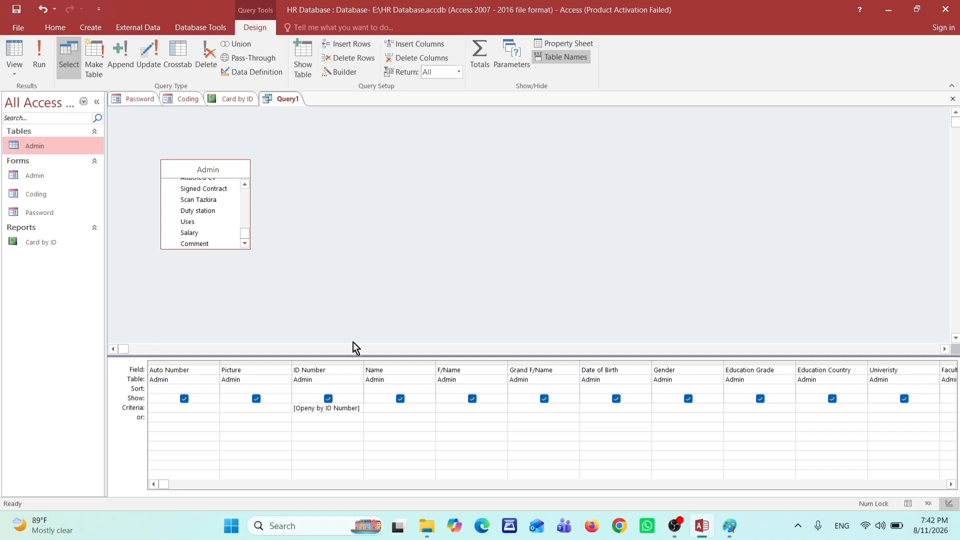
pyautogui.hotkey('ctrl', 's')
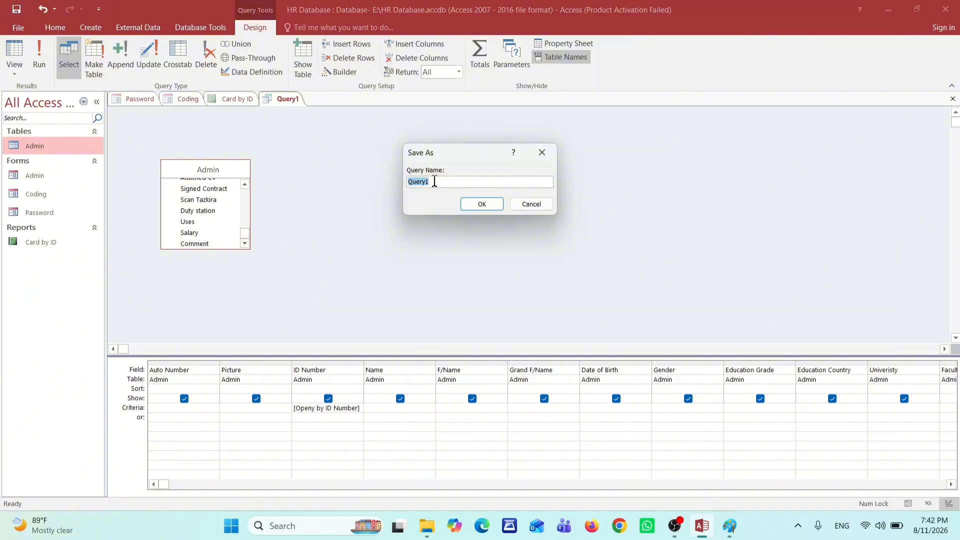
pyautogui.write('By ID')
pyautogui.click(481, 204)
# Run the By ID query from the object list and cancel its parameter prompt
pyautogui.click(44, 177)
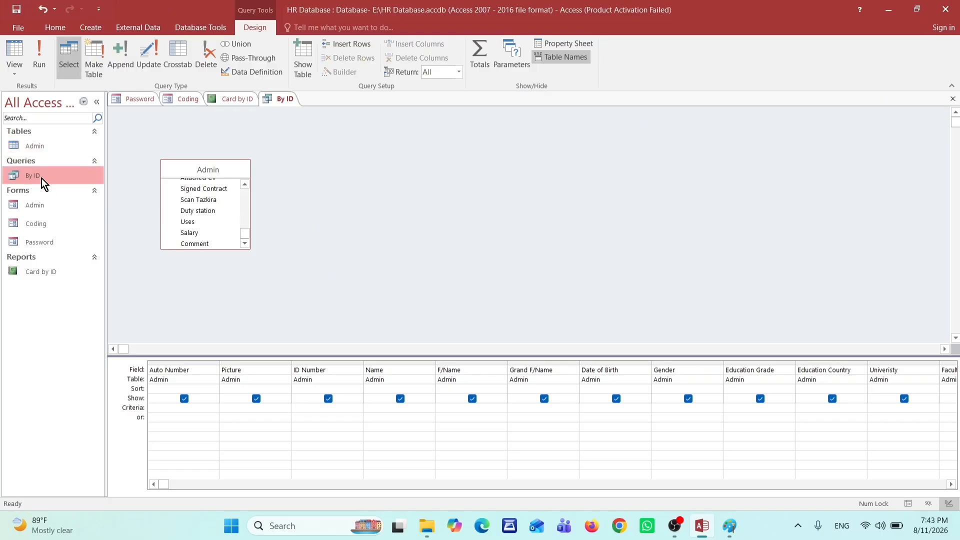
pyautogui.doubleClick(41, 178)
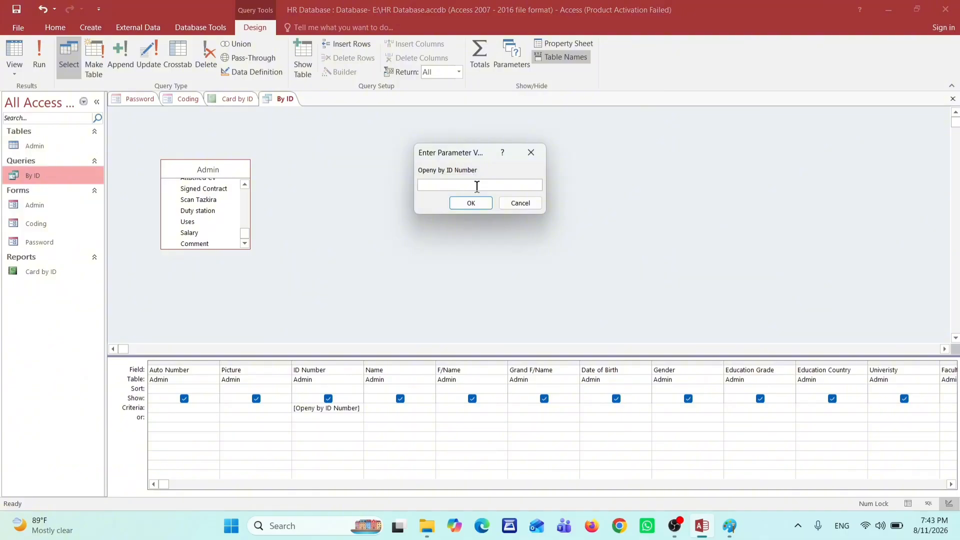
pyautogui.click(517, 208)
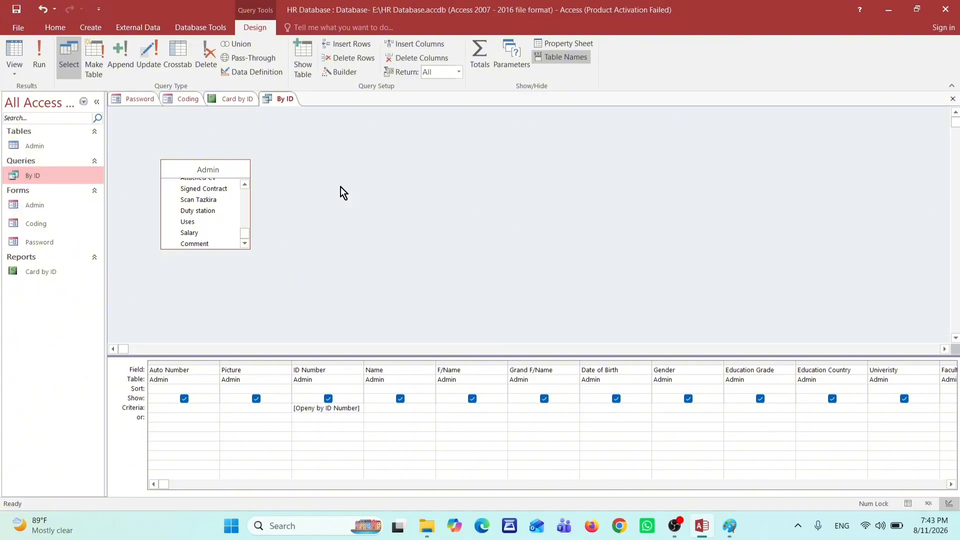
# Show the Coding form in Design View and open the event code of the By ID Number button under Develop ID Card
pyautogui.rightClick(35, 227)
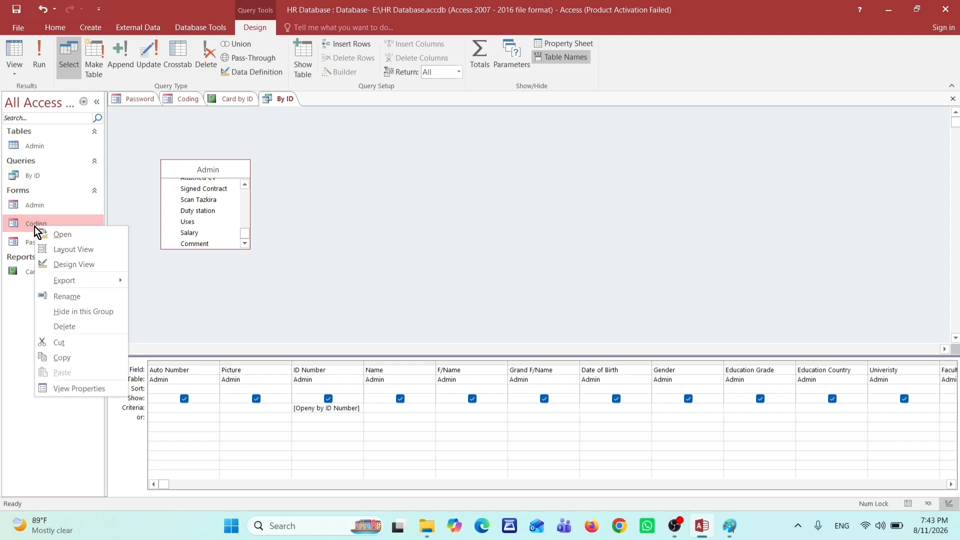
pyautogui.click(70, 262)
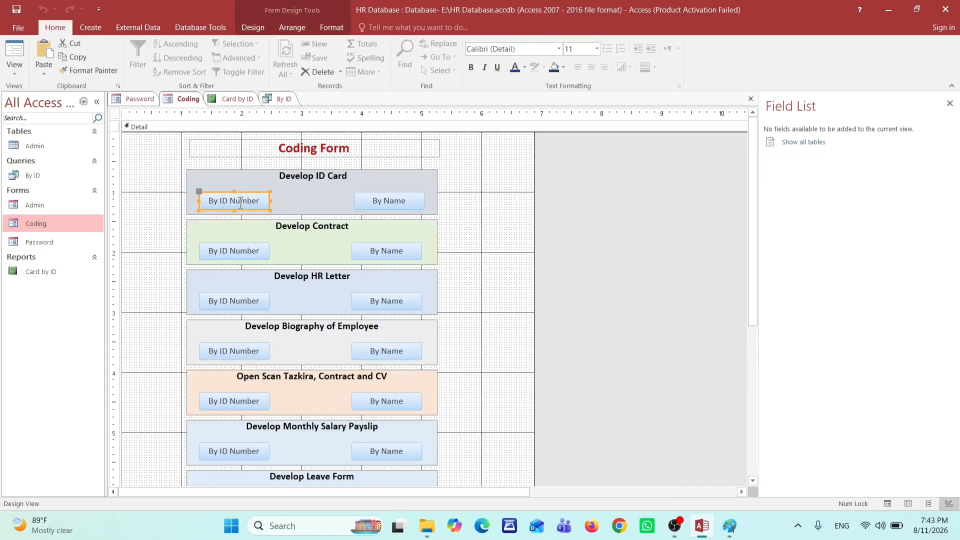
pyautogui.rightClick(245, 203)
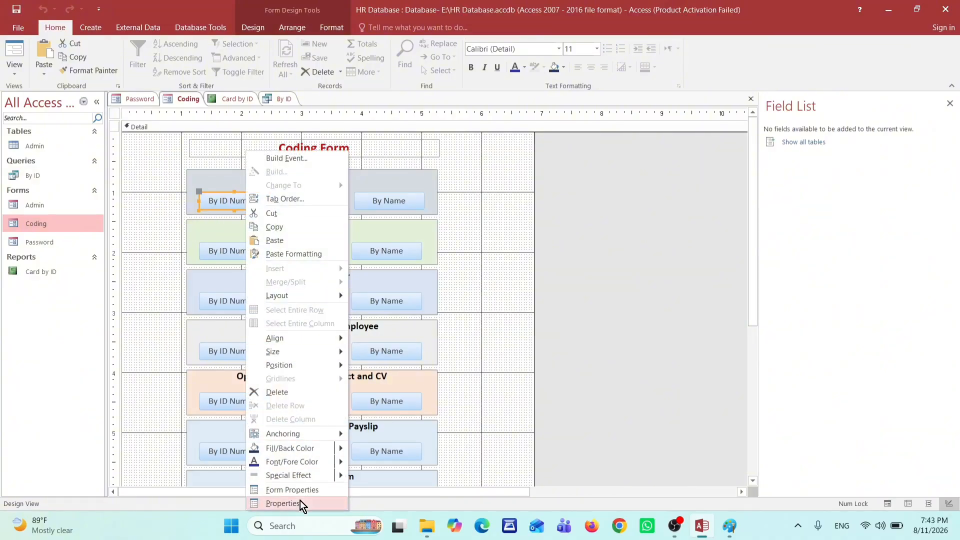
pyautogui.click(291, 158)
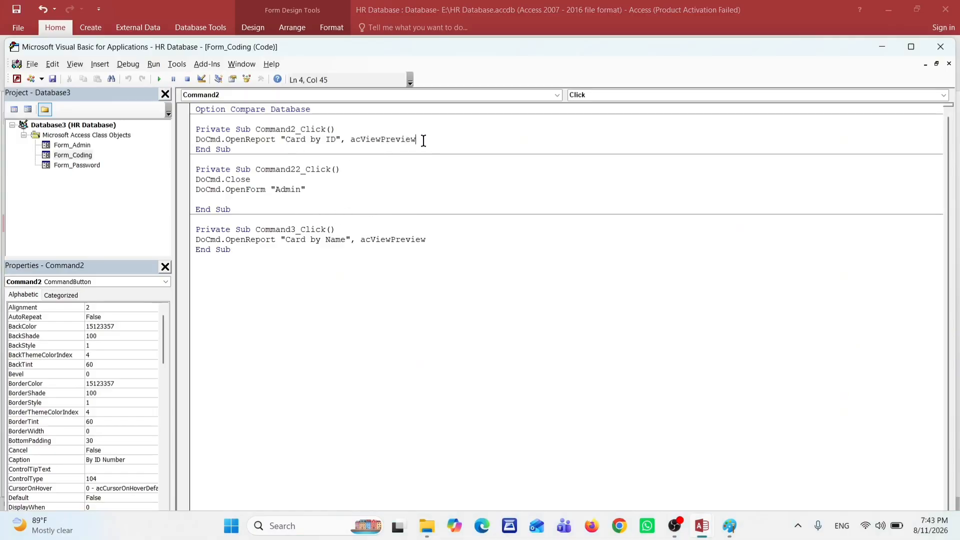
# Delete the existing statement in Command2_Click and start a new Docmd.OpenReport call in its place
pyautogui.moveTo(423, 140); pyautogui.dragTo(196, 142)
pyautogui.press('Delete')
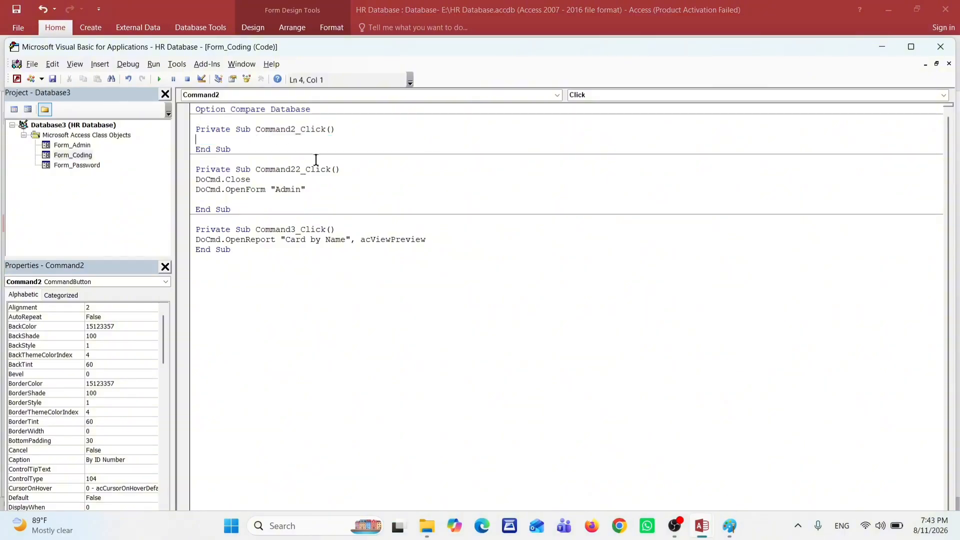
pyautogui.write('Docmd.open')
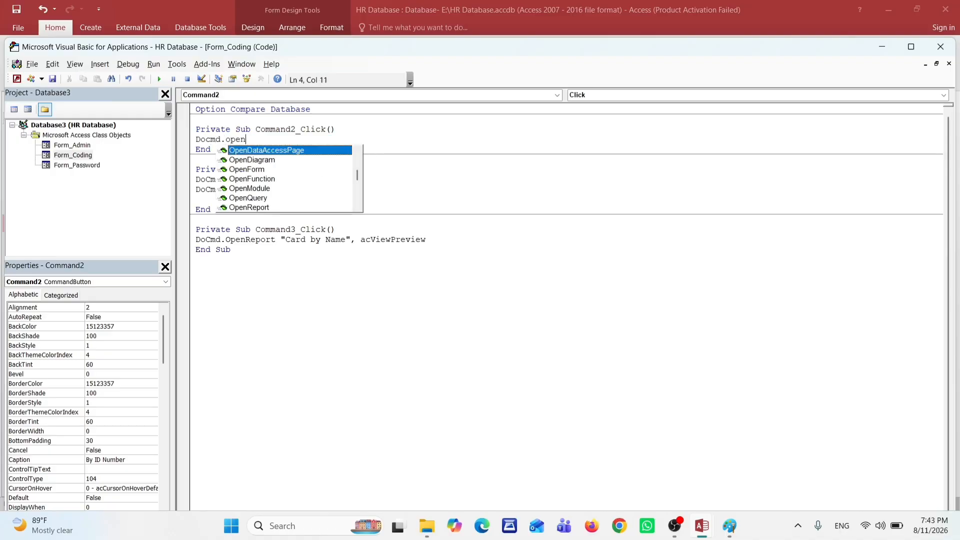
pyautogui.write('repo')
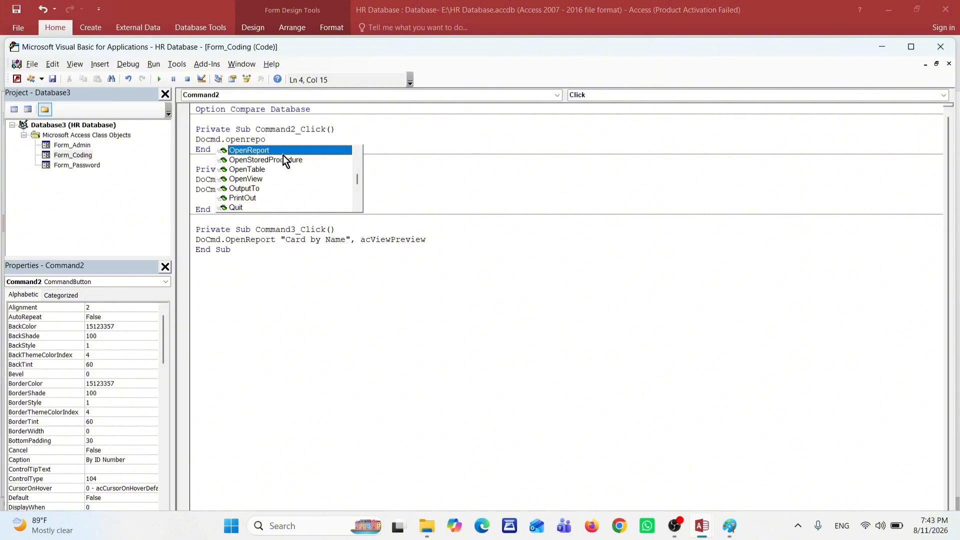
pyautogui.press('Tab')
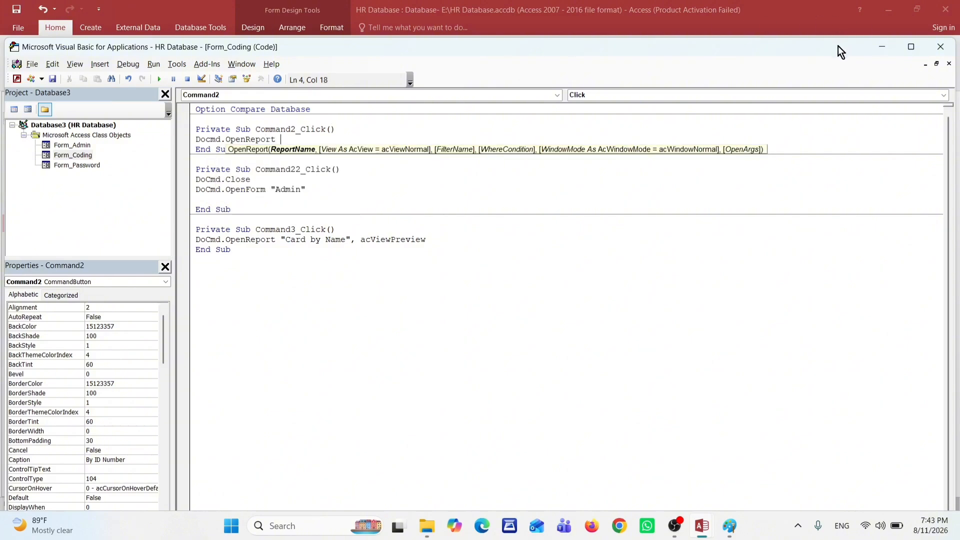
pyautogui.moveTo(791, 46); pyautogui.dragTo(869, 38)
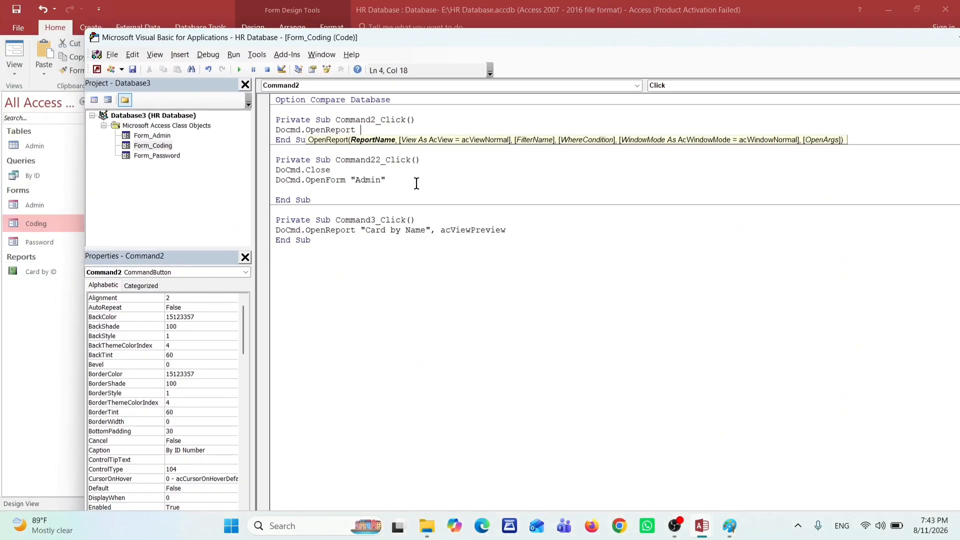
# Complete the OpenReport call with the report name "Card by ID" and the acViewPreview view, save the code and close the code editor
pyautogui.write('"')
pyautogui.write('Card')
pyautogui.write(' by ID')
pyautogui.write("'")
pyautogui.write('"')
pyautogui.write(',')
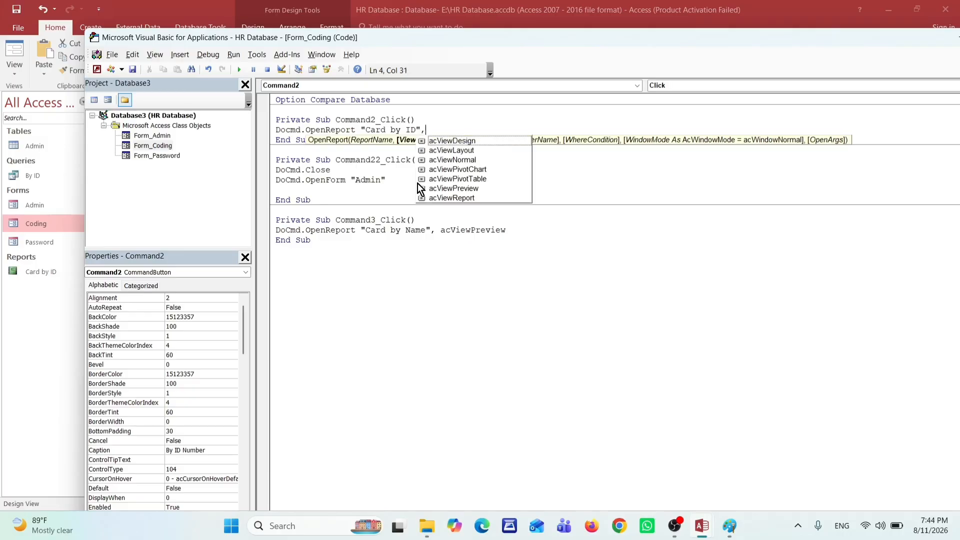
pyautogui.click(470, 188)
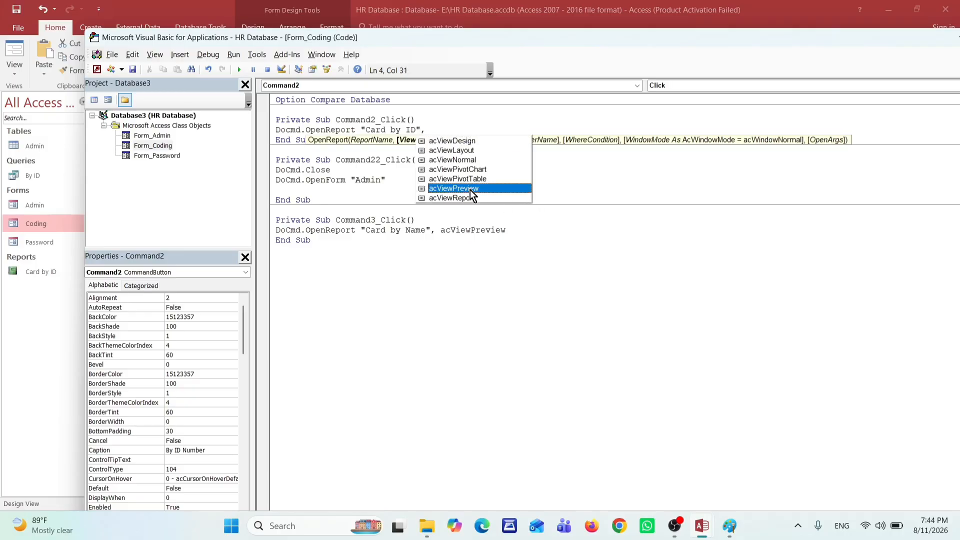
pyautogui.doubleClick(470, 188)
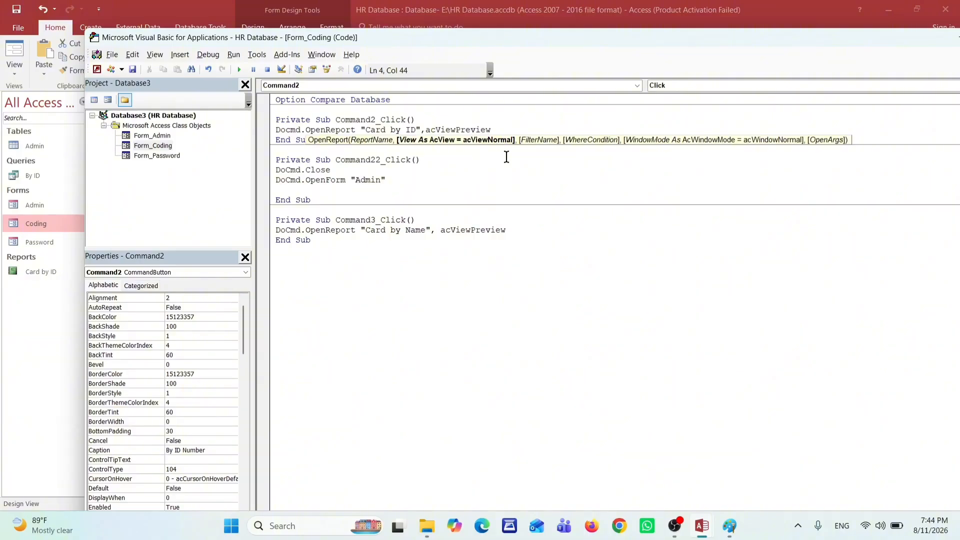
pyautogui.hotkey('ctrl', 's')
pyautogui.moveTo(884, 38); pyautogui.dragTo(806, 45)
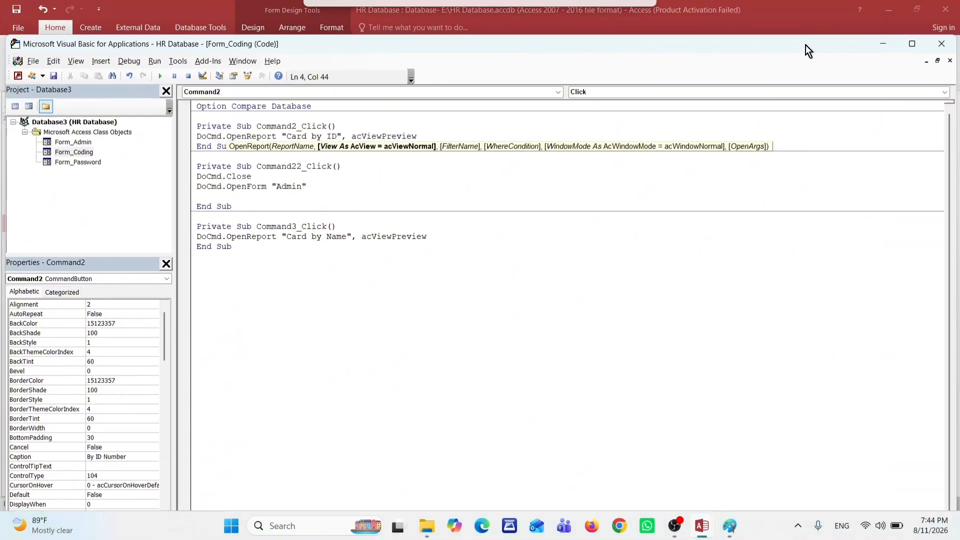
pyautogui.click(929, 46)
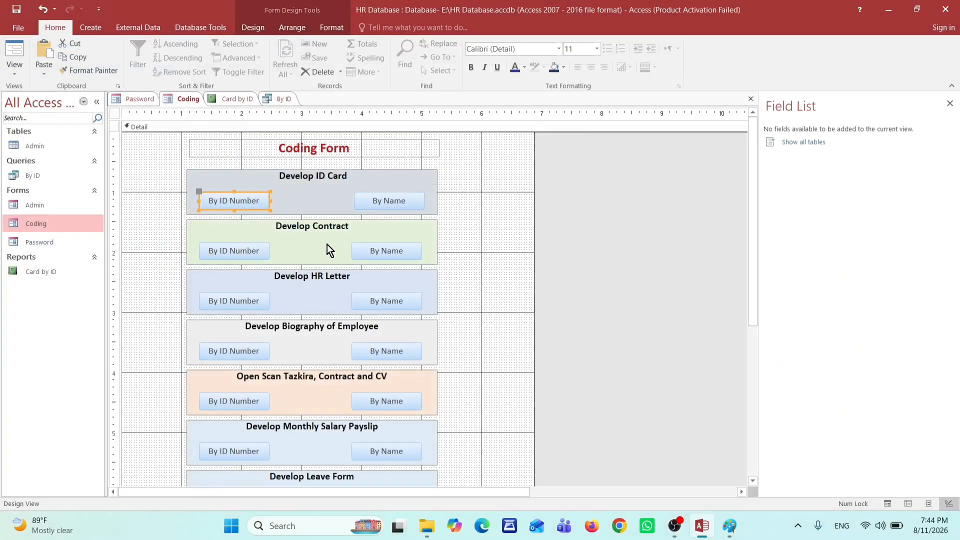
# Switch the Coding form to Form View, go from it to the Admin form and return to the Coding form
pyautogui.click(543, 171)
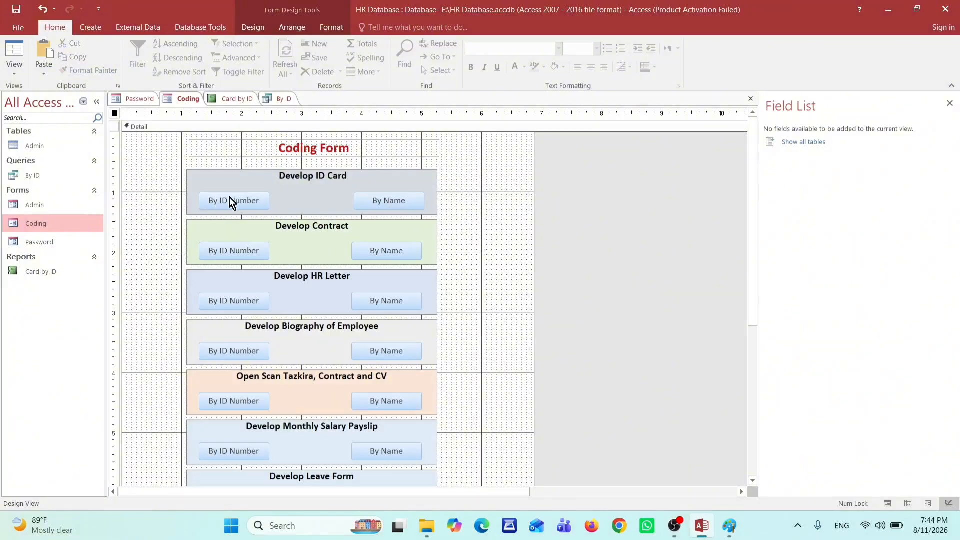
pyautogui.click(7, 73)
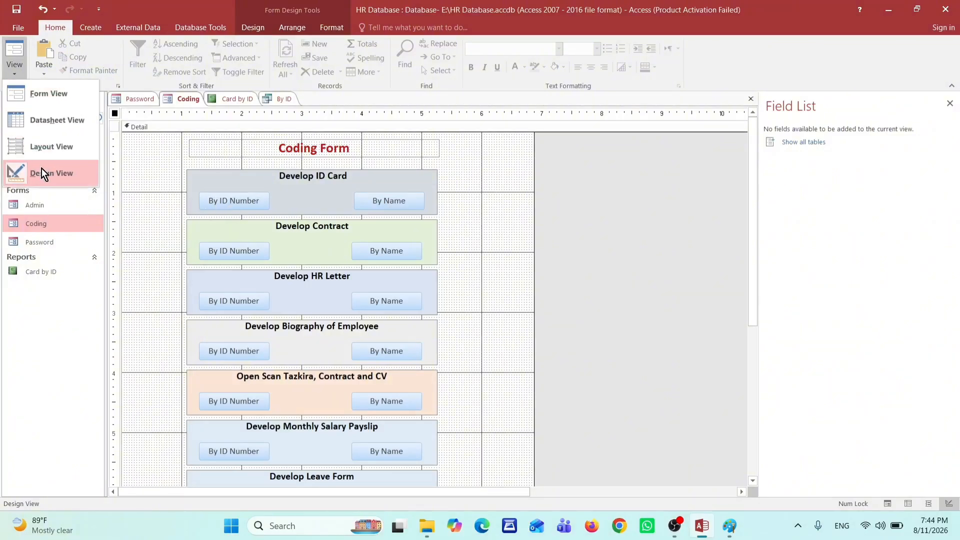
pyautogui.click(36, 94)
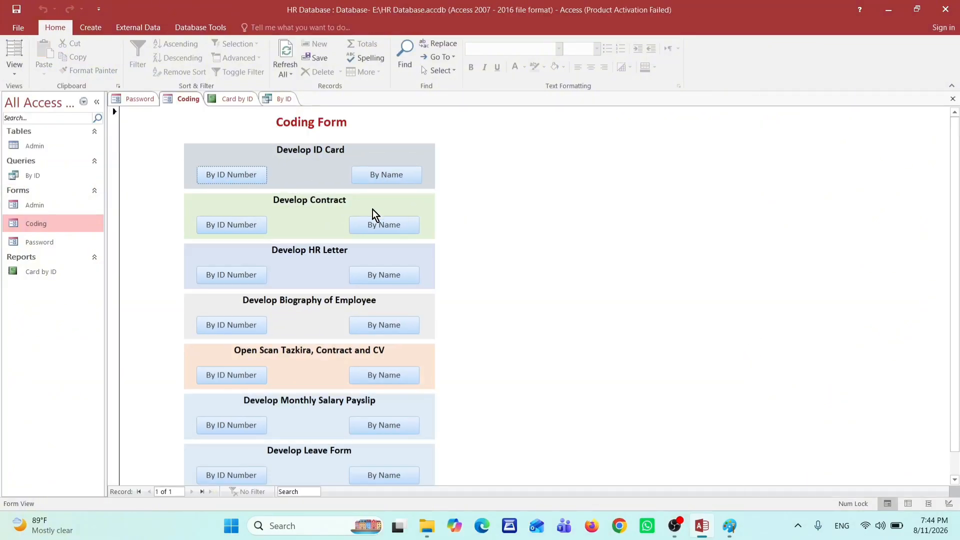
pyautogui.click(414, 475)
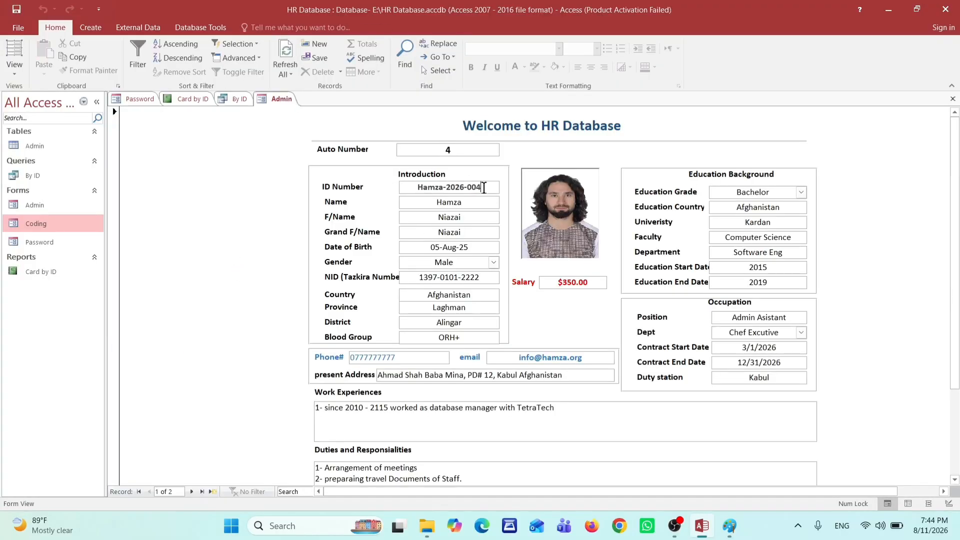
pyautogui.scroll(-3, 686, 260)
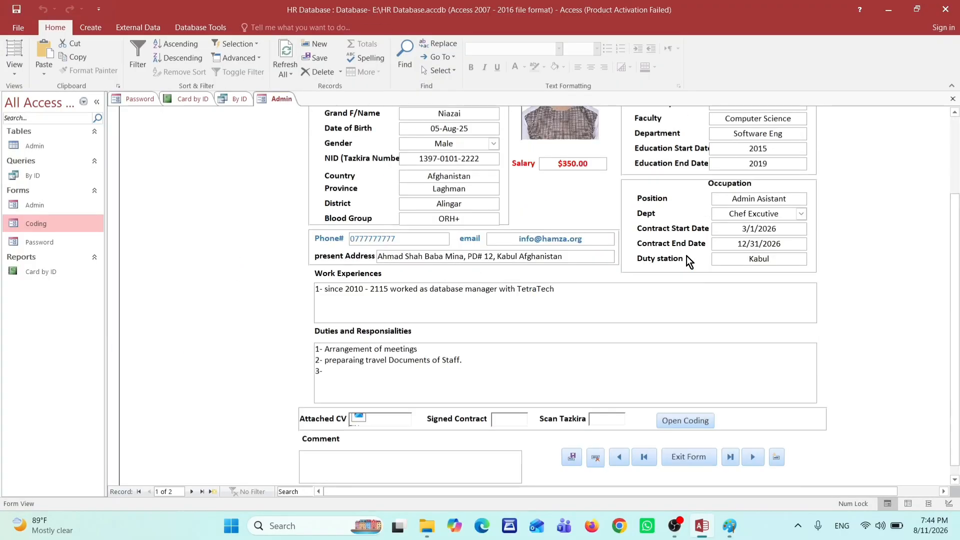
pyautogui.click(691, 423)
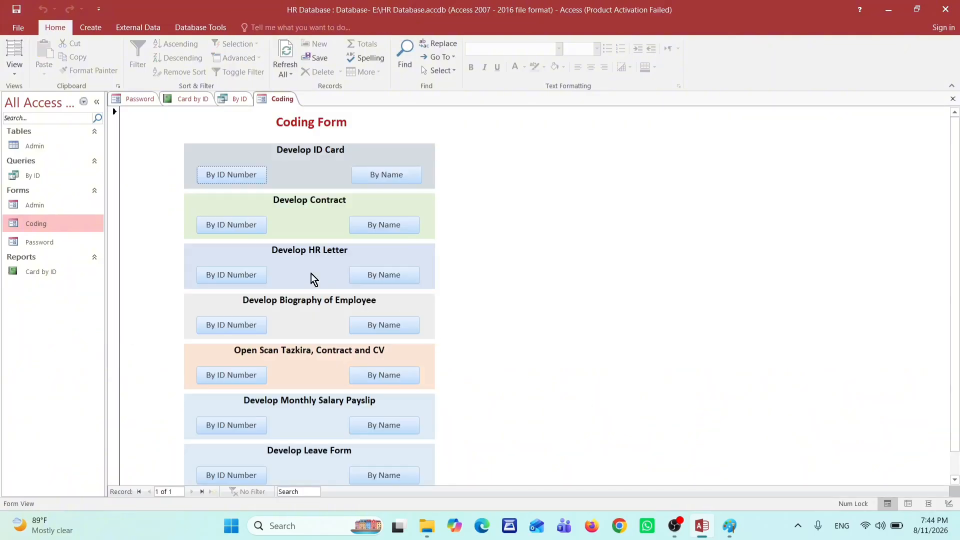
# Test the By ID Number button under Develop ID Card, close the print preview and show the Card by ID report in Design View
pyautogui.click(245, 180)
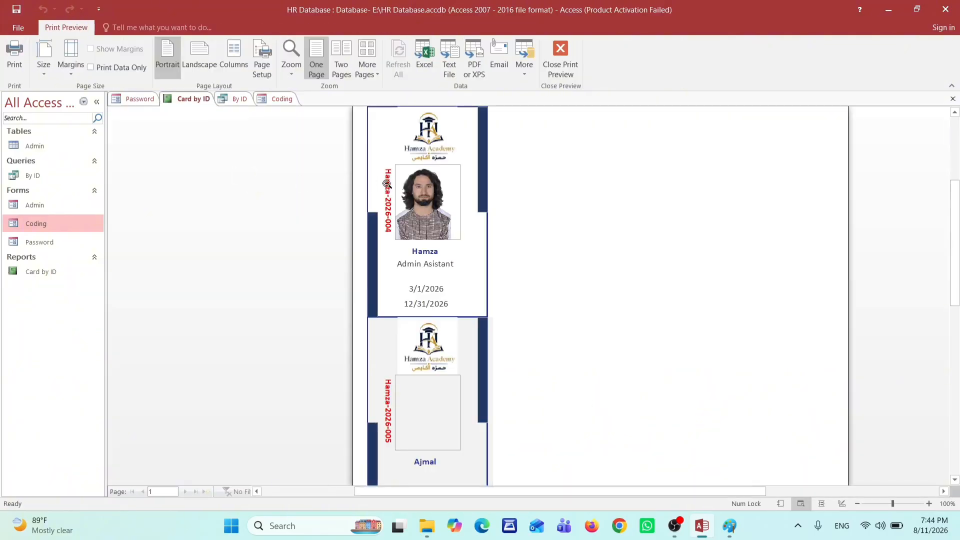
pyautogui.click(561, 62)
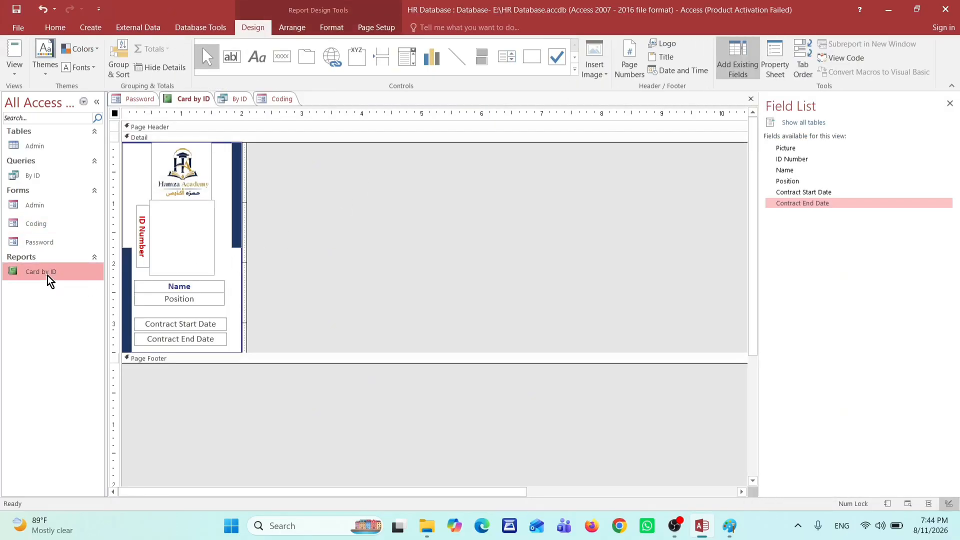
pyautogui.rightClick(48, 275)
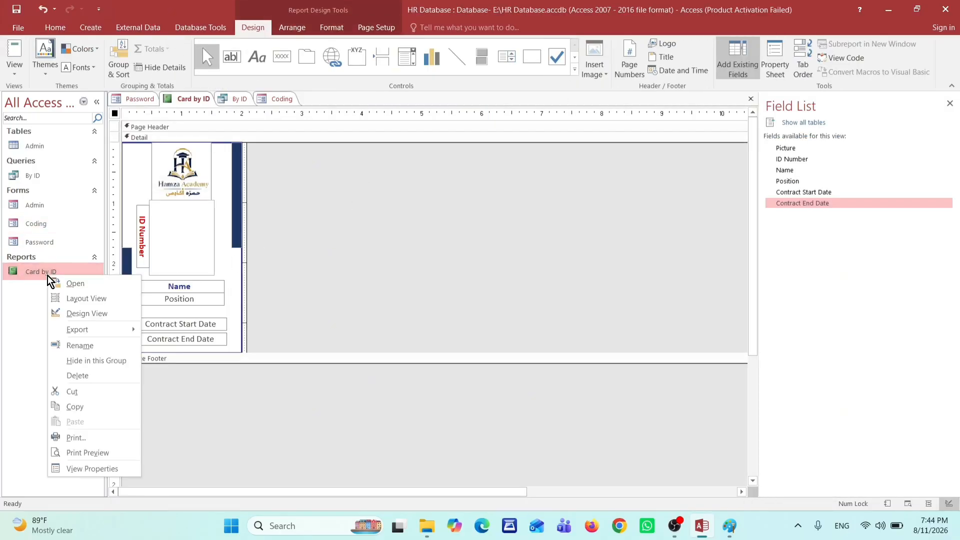
pyautogui.click(82, 313)
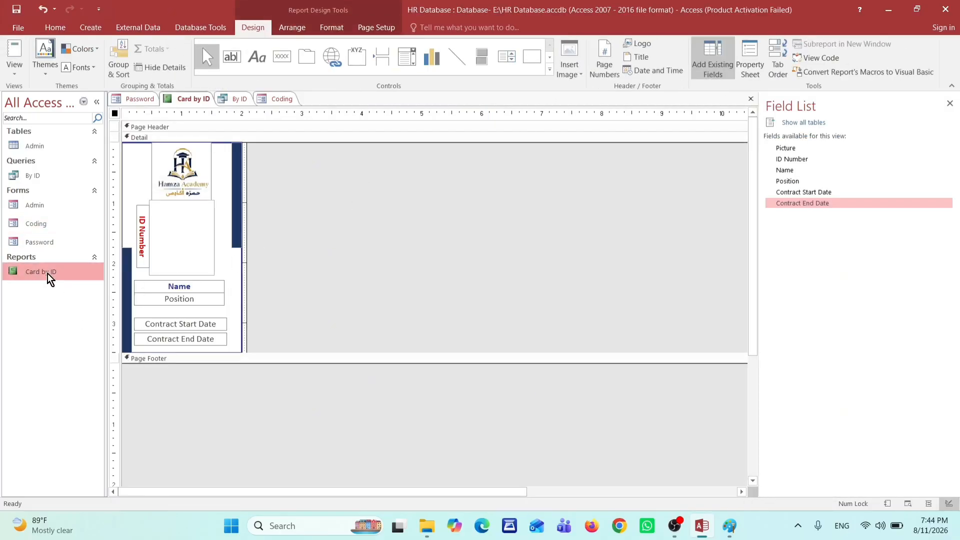
pyautogui.click(804, 123)
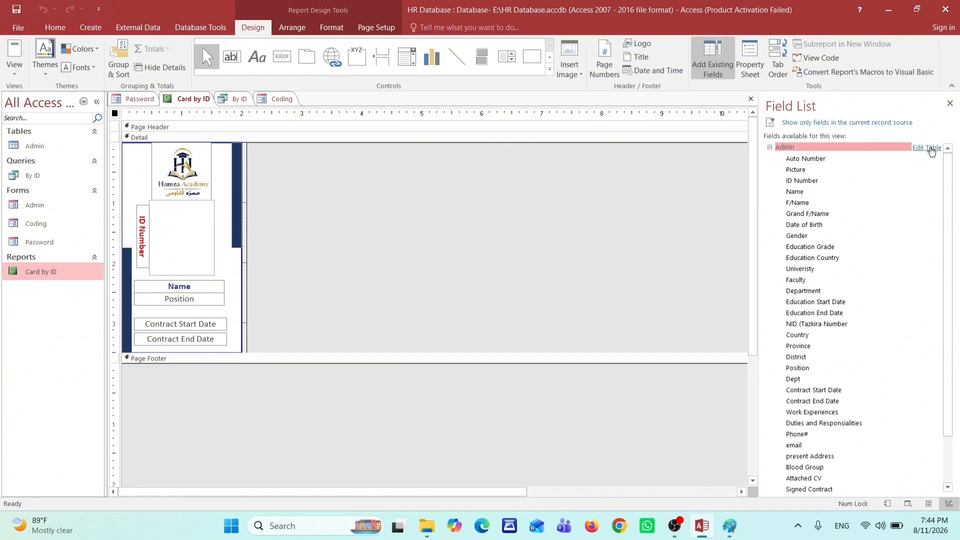
pyautogui.click(931, 149)
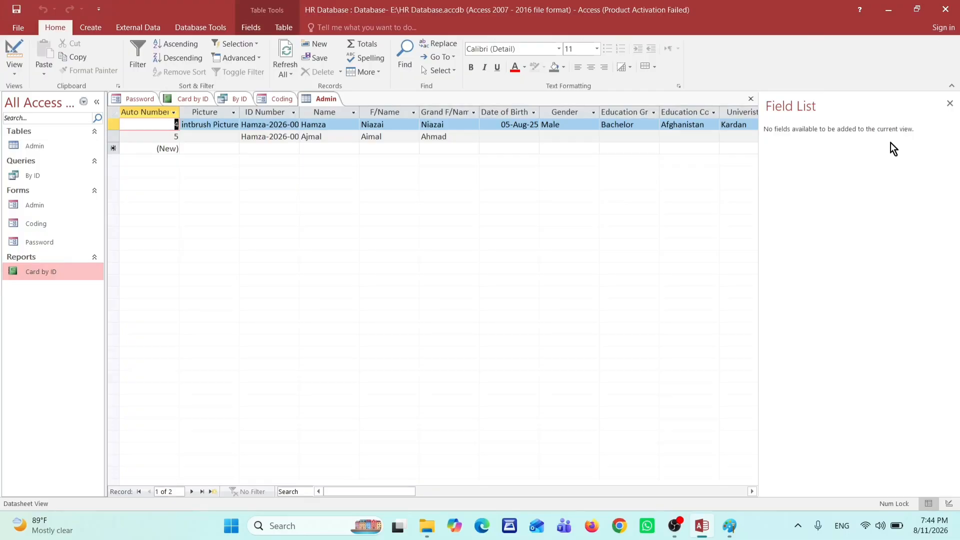
pyautogui.rightClick(325, 99)
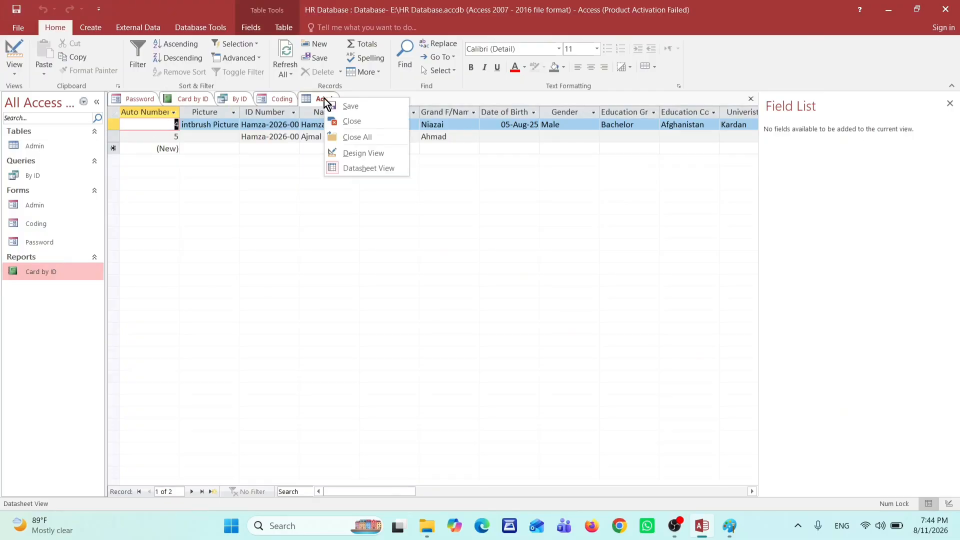
pyautogui.click(352, 121)
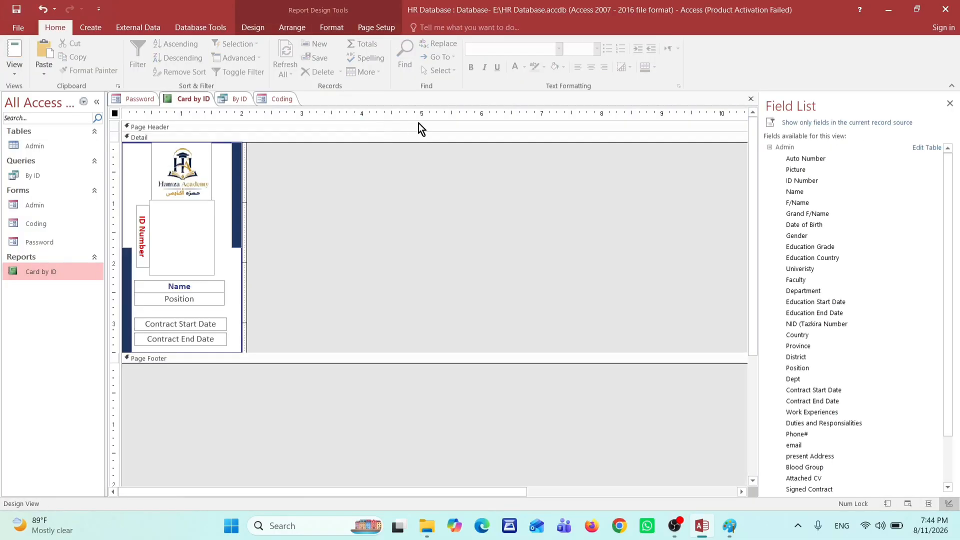
pyautogui.click(841, 122)
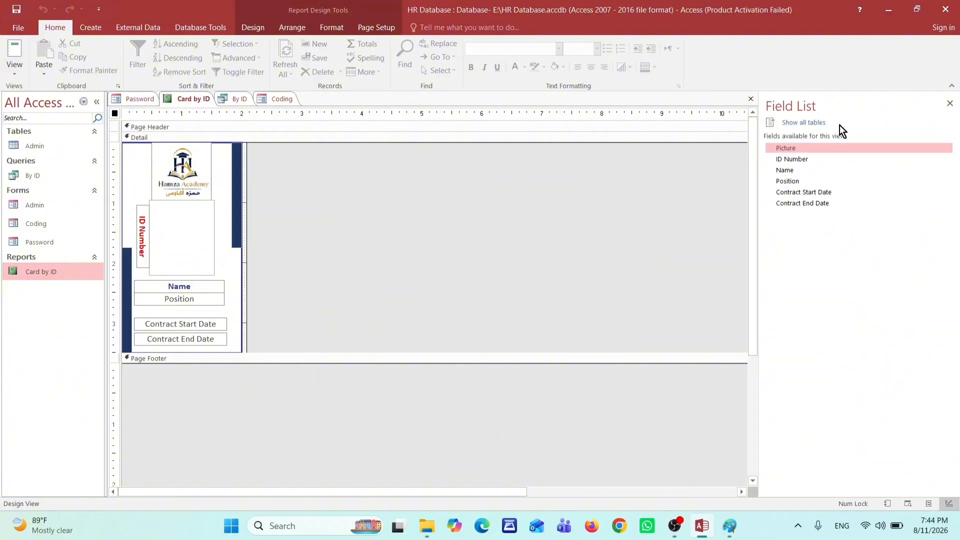
# Open the Property Sheet for the Card by ID report and show its data properties
pyautogui.click(130, 27)
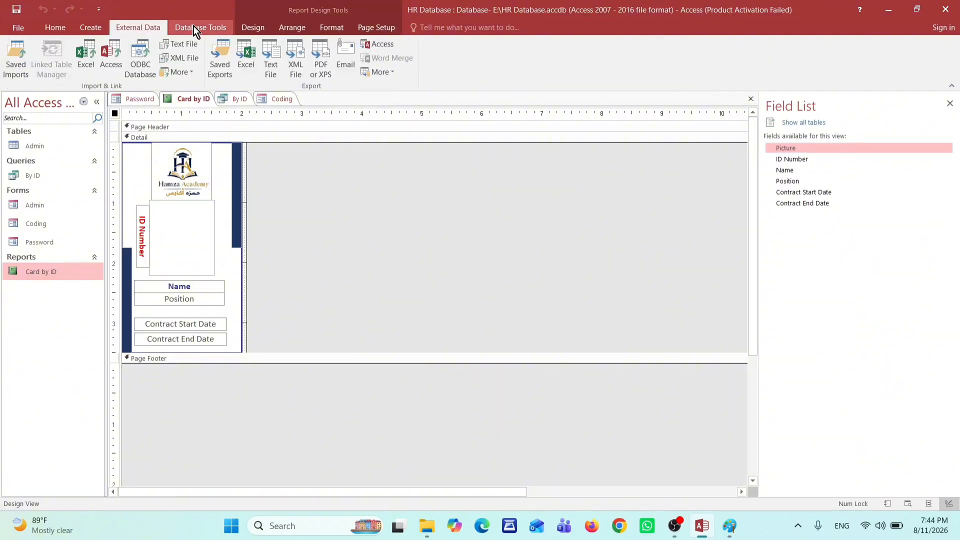
pyautogui.click(198, 27)
pyautogui.click(250, 27)
pyautogui.click(750, 63)
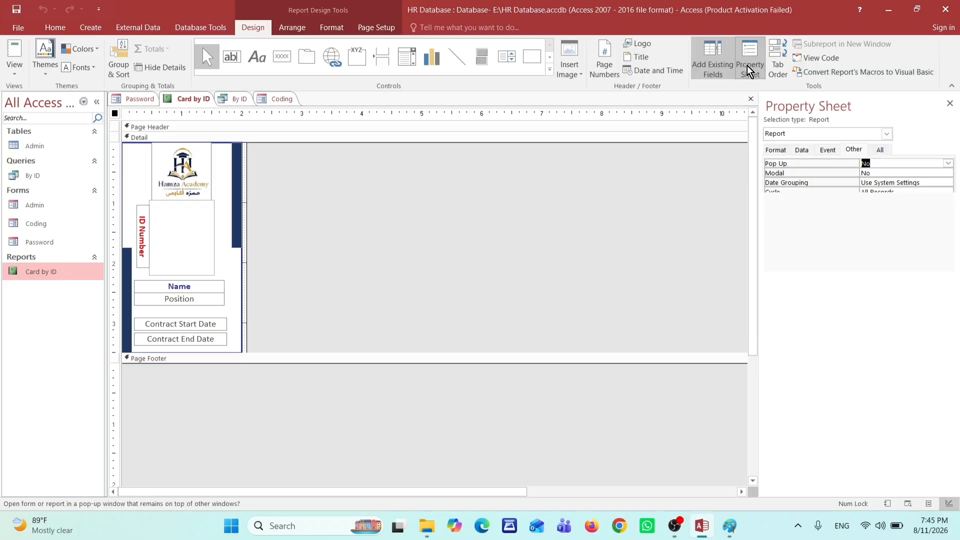
pyautogui.click(801, 150)
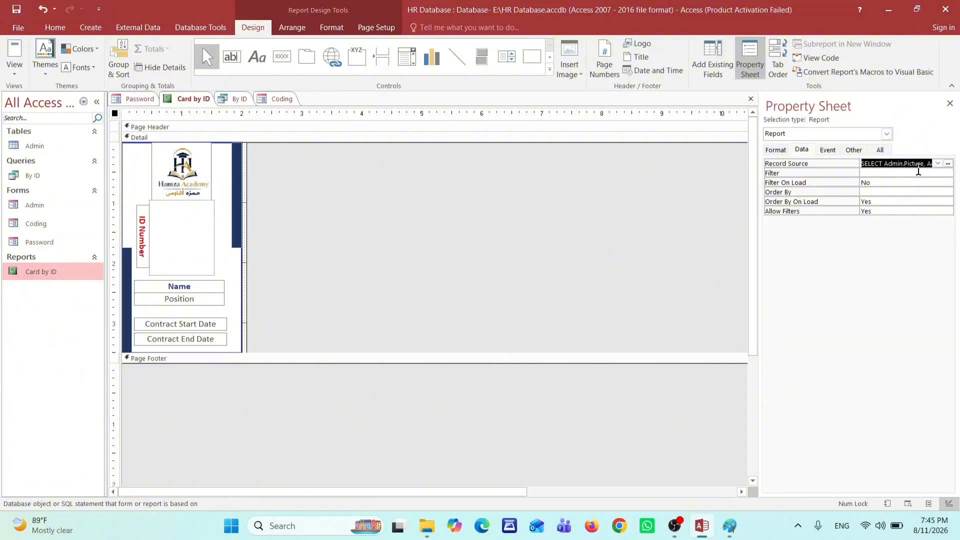
pyautogui.moveTo(491, 493); pyautogui.dragTo(734, 470)
pyautogui.click(366, 319)
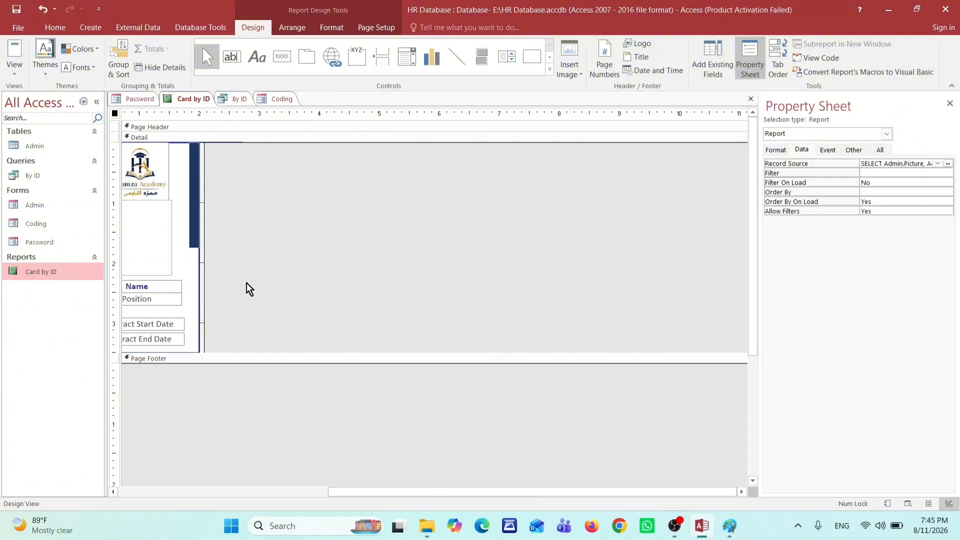
pyautogui.moveTo(479, 497); pyautogui.dragTo(384, 496)
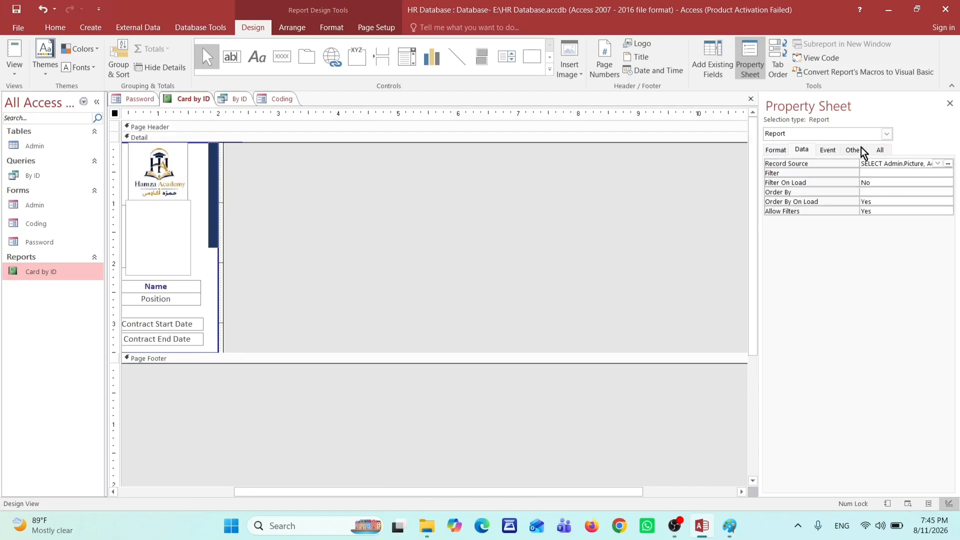
pyautogui.click(722, 74)
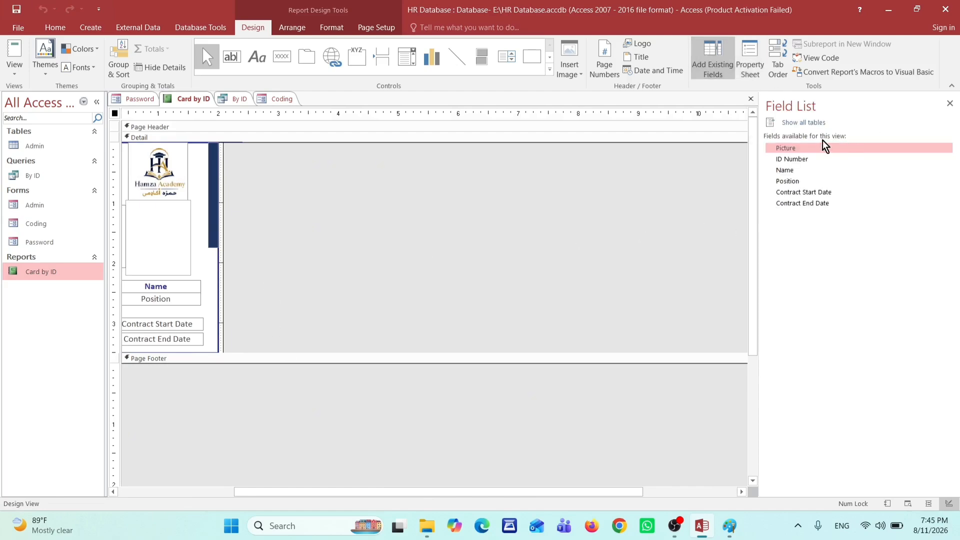
pyautogui.click(751, 64)
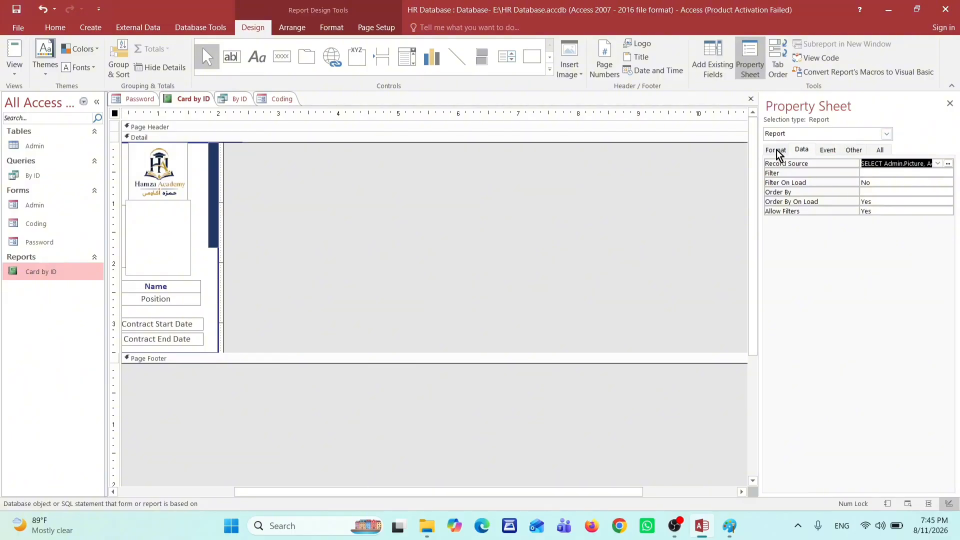
# Set the Card by ID report's Record Source to the By ID query and close all open objects, keeping the change
pyautogui.click(880, 150)
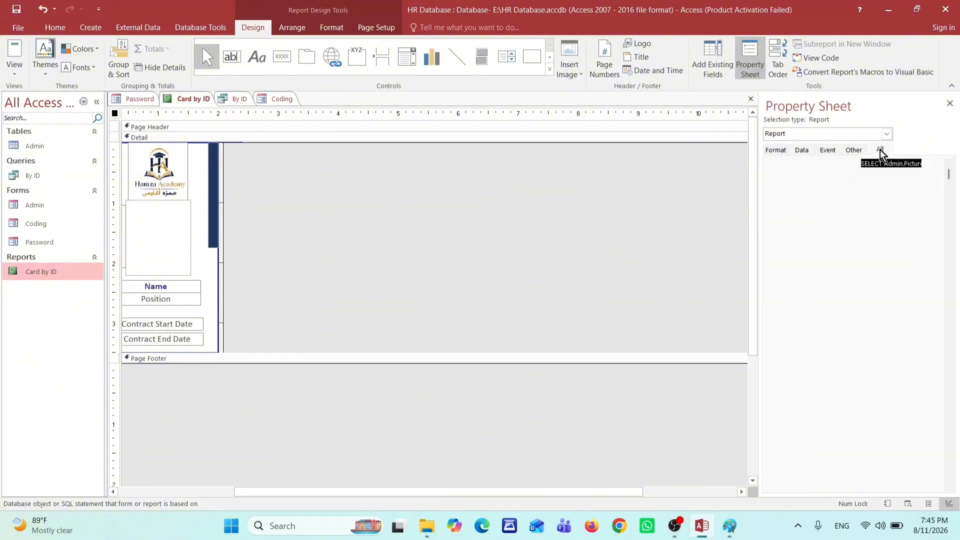
pyautogui.click(928, 165)
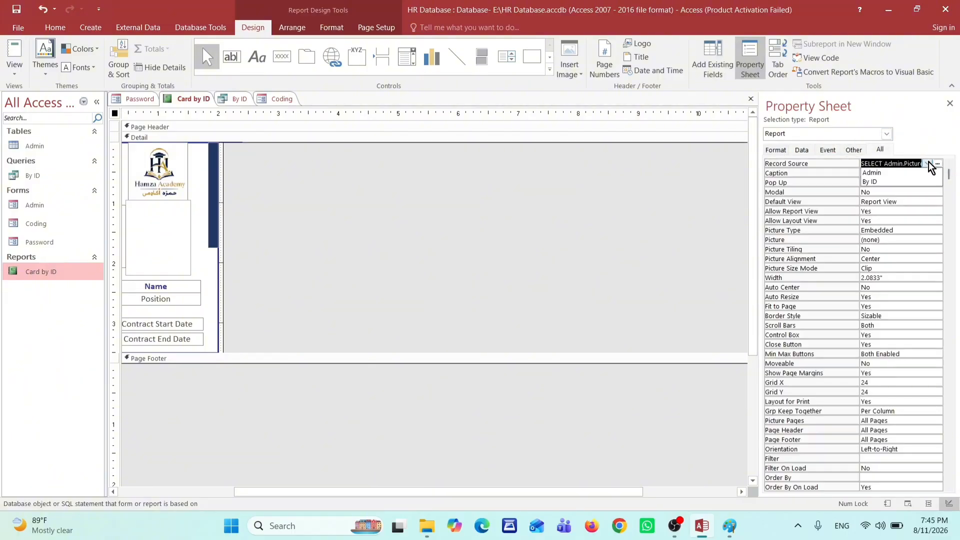
pyautogui.click(928, 164)
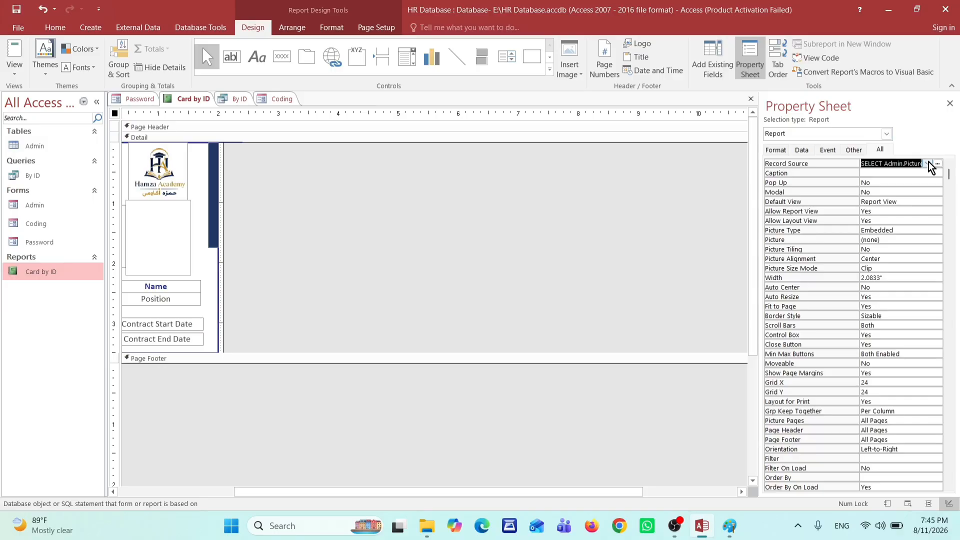
pyautogui.click(929, 164)
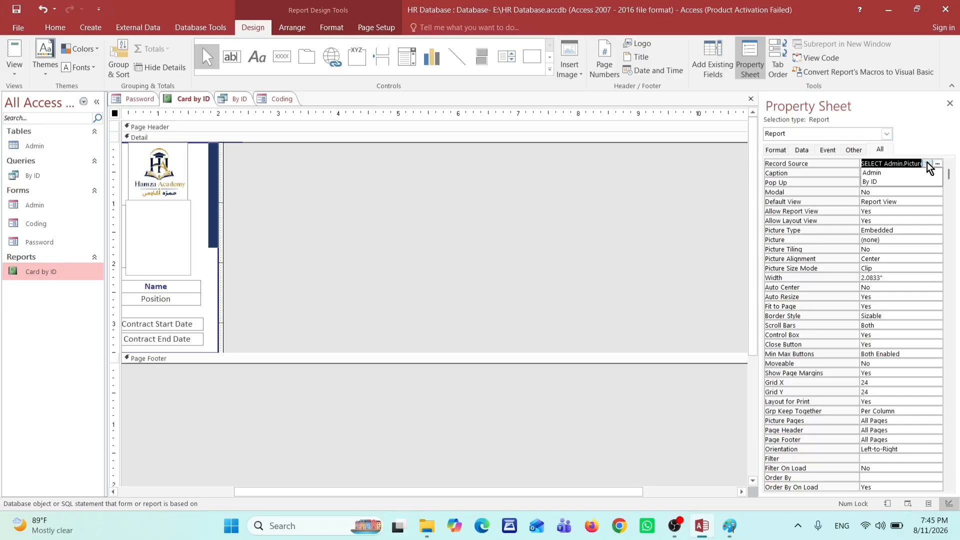
pyautogui.click(880, 182)
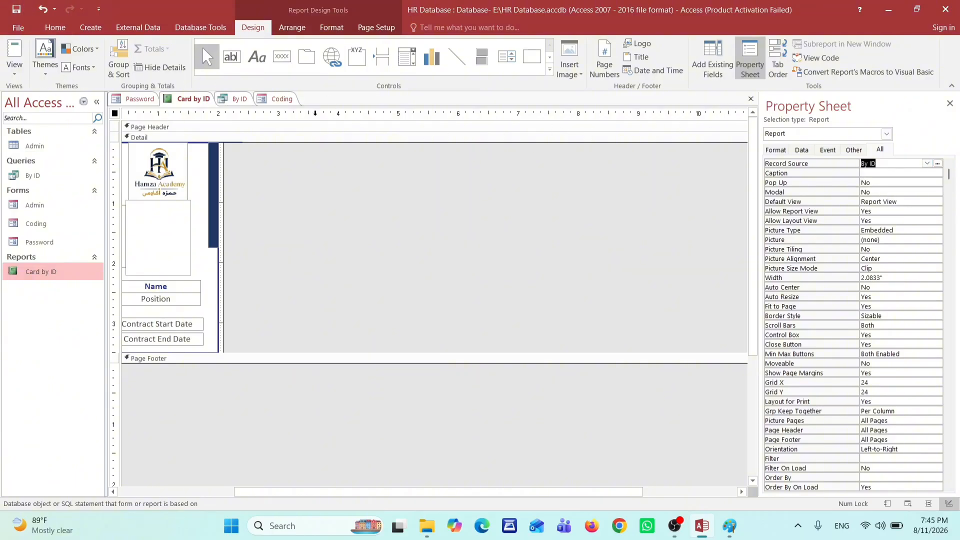
pyautogui.rightClick(214, 101)
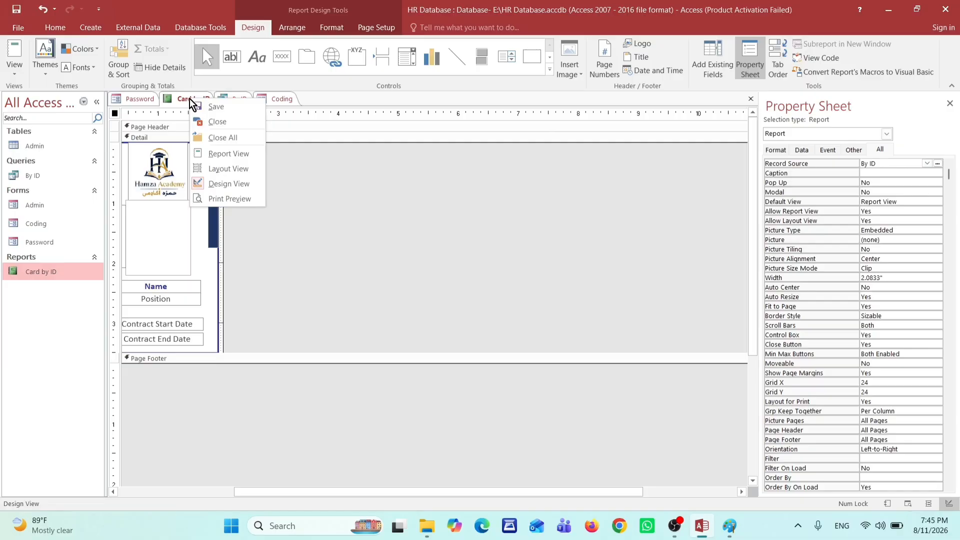
pyautogui.click(218, 134)
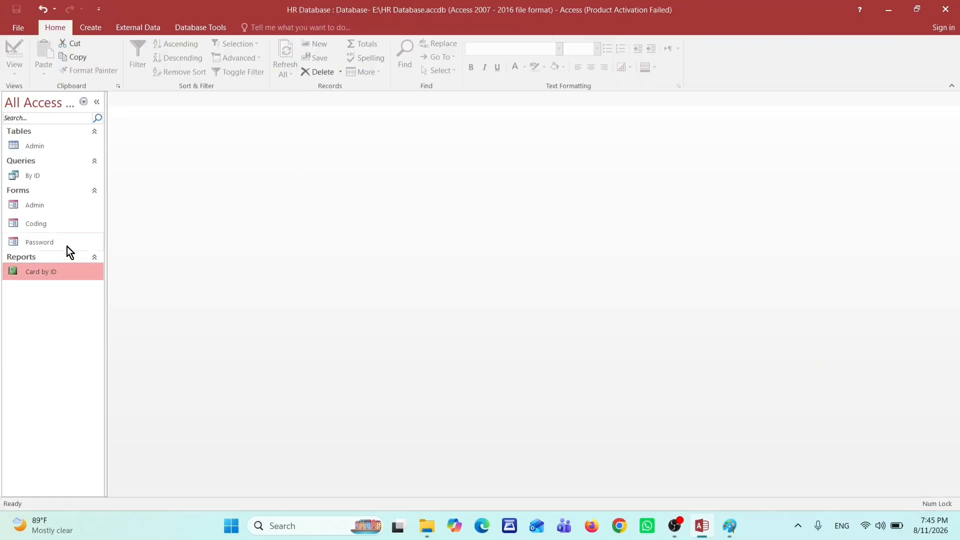
# Open the Coding form and test the By ID Number button under Develop ID Card with an employee's ID number
pyautogui.doubleClick(34, 228)
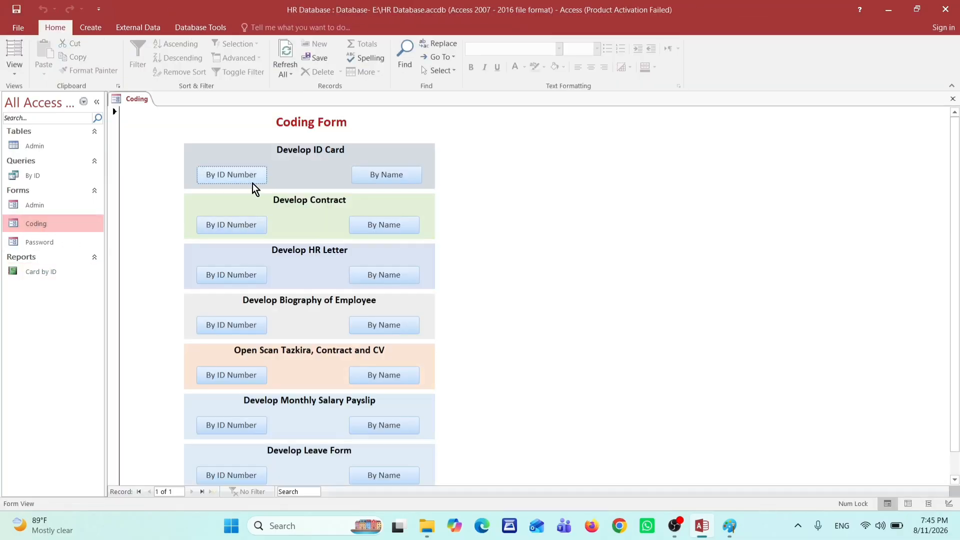
pyautogui.click(245, 186)
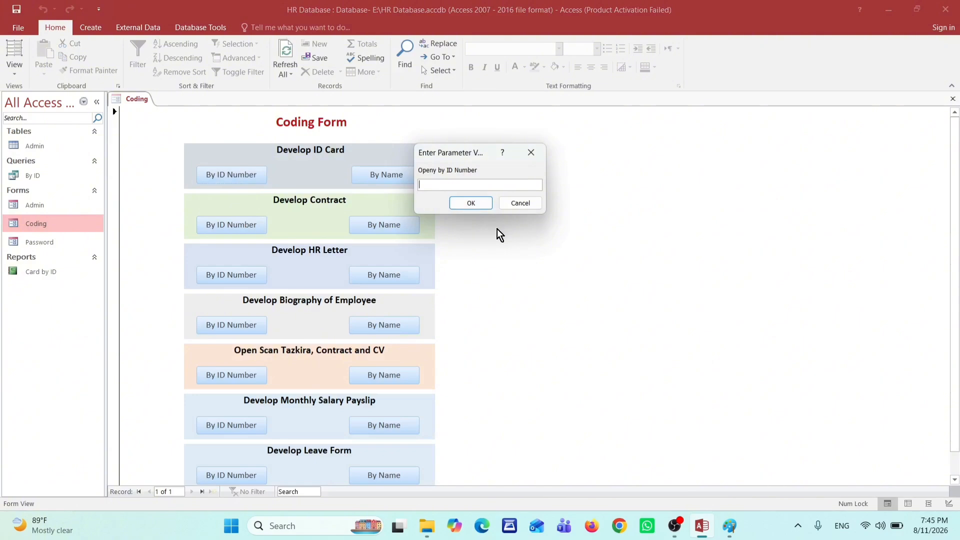
pyautogui.write('Hamza-2026-004')
pyautogui.moveTo(484, 185); pyautogui.dragTo(395, 194)
pyautogui.click(477, 187)
pyautogui.click(471, 205)
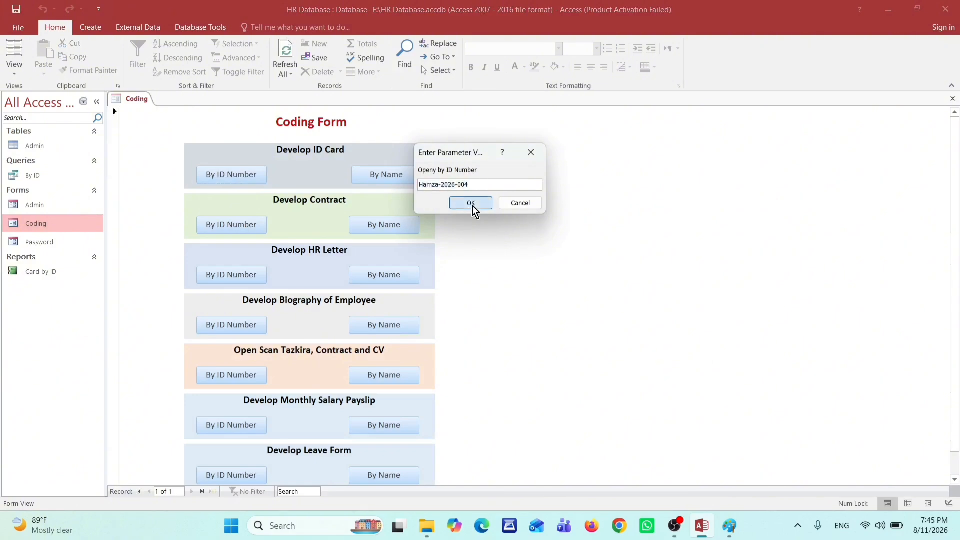
# Examine the previewed ID card at different zoom levels and close the print preview
pyautogui.click(457, 180)
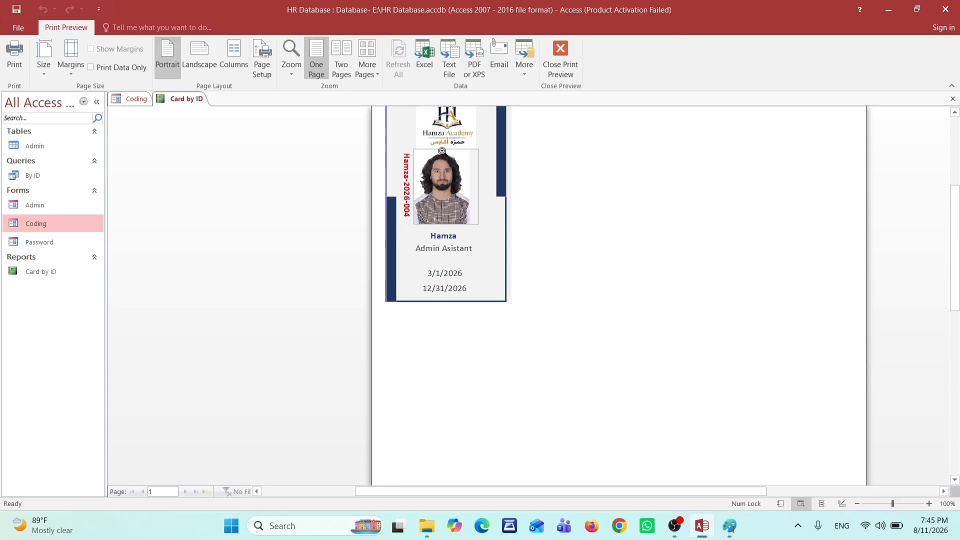
pyautogui.click(488, 190)
pyautogui.click(429, 129)
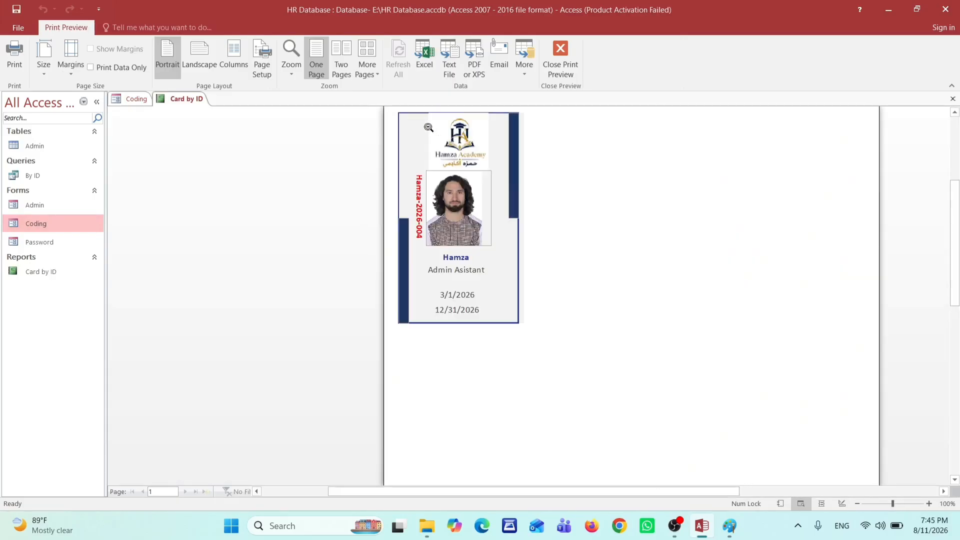
pyautogui.click(429, 128)
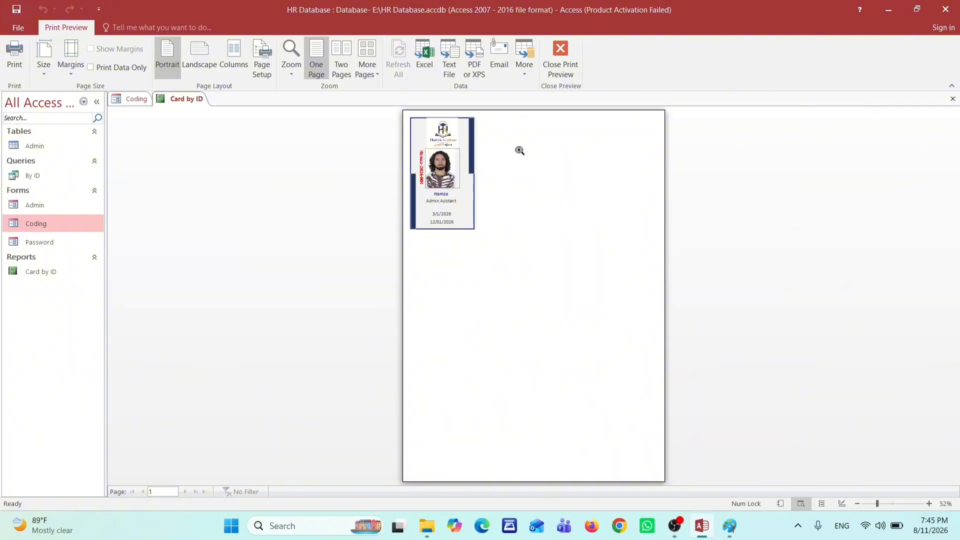
pyautogui.click(561, 50)
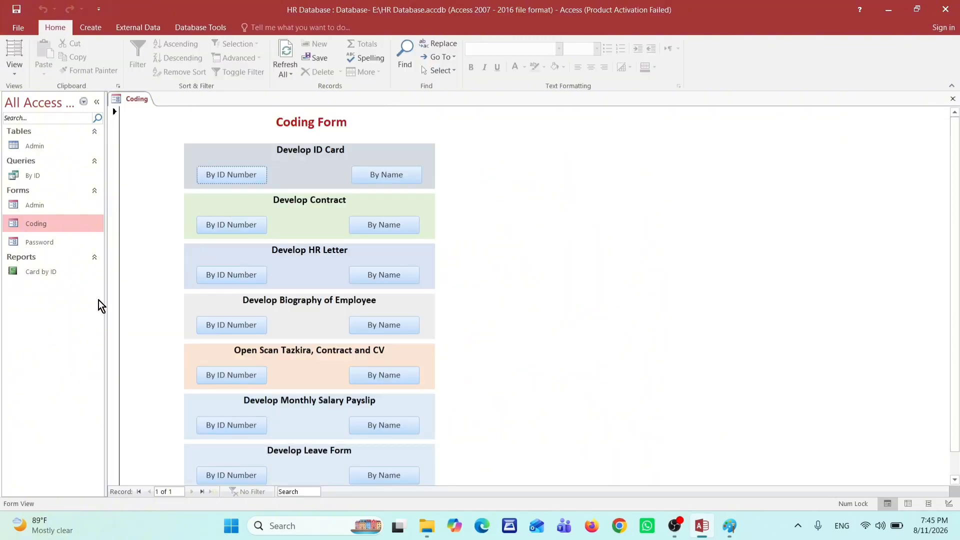
pyautogui.click(41, 276)
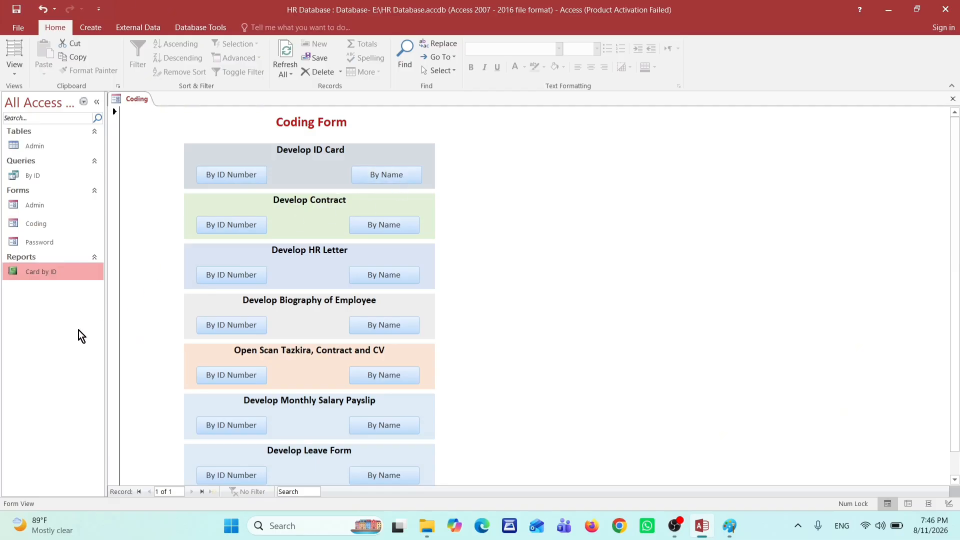
pyautogui.hotkey('ctrl', 'c')
pyautogui.hotkey('ctrl', 'v')
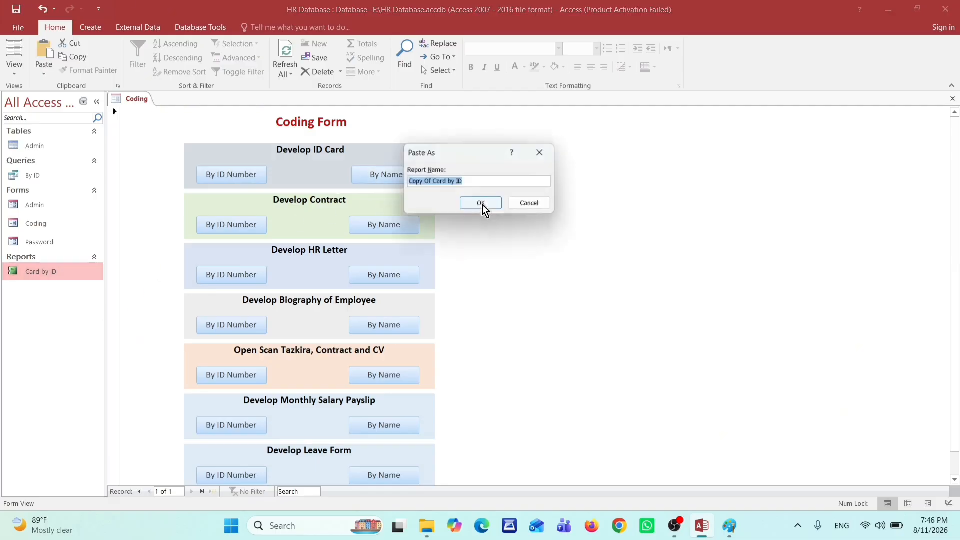
pyautogui.click(536, 206)
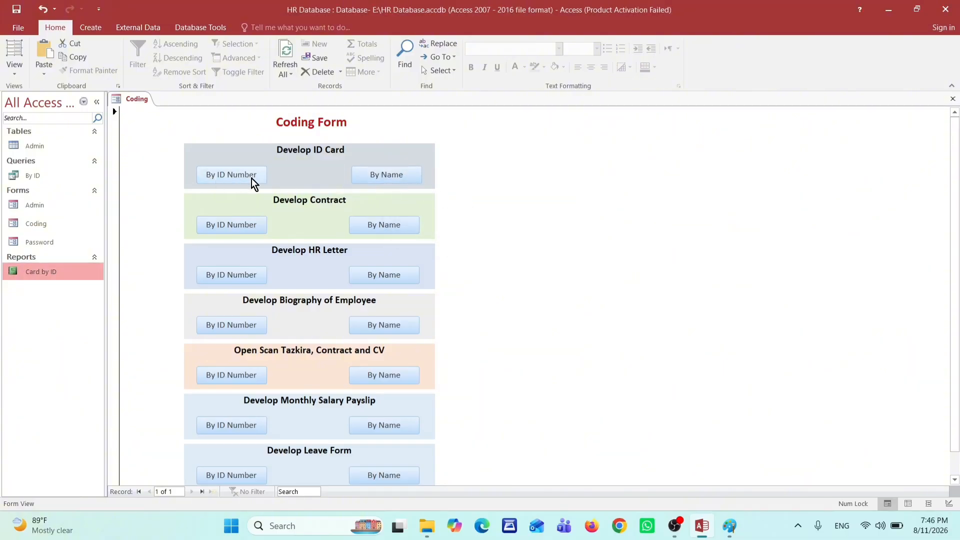
# Switch the Coding form to Design View and select the By Name button under Develop ID Card
pyautogui.click(14, 73)
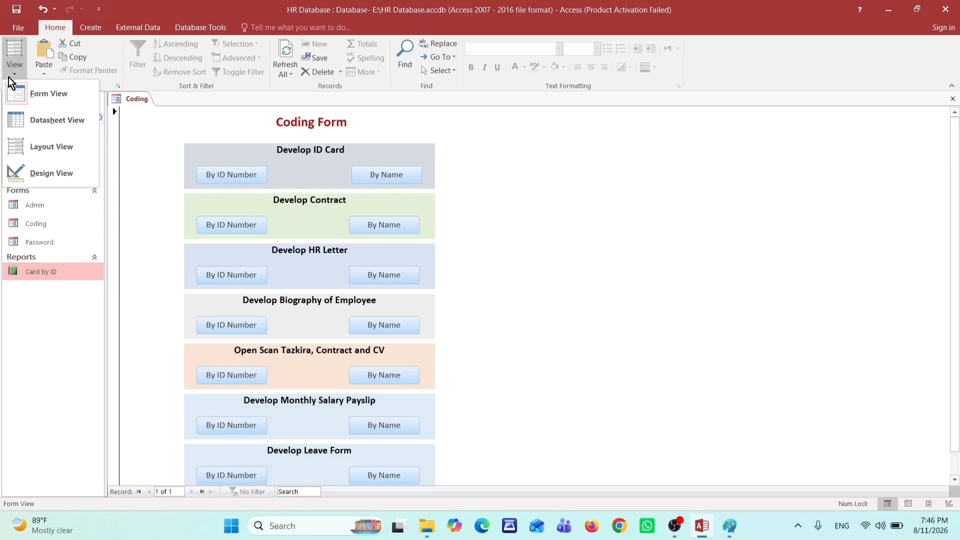
pyautogui.click(36, 170)
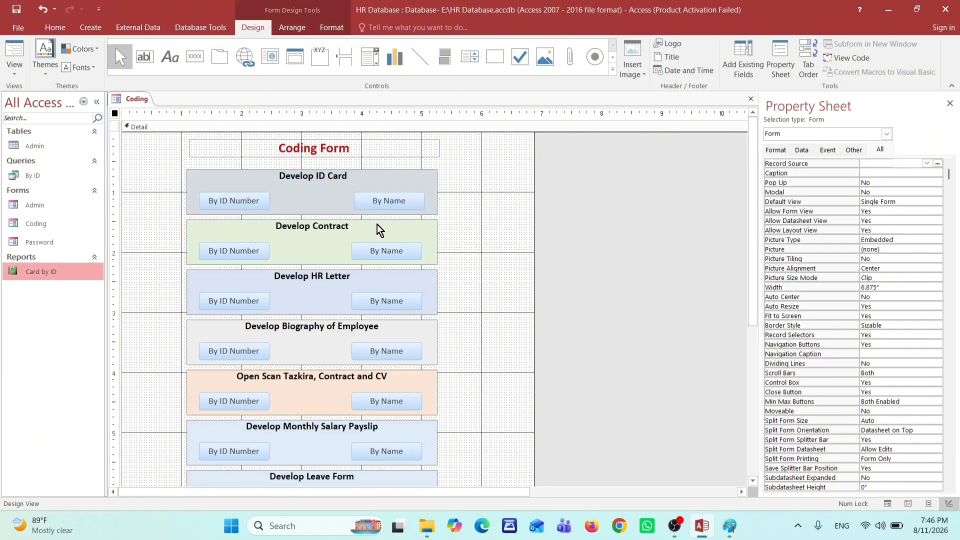
pyautogui.click(389, 206)
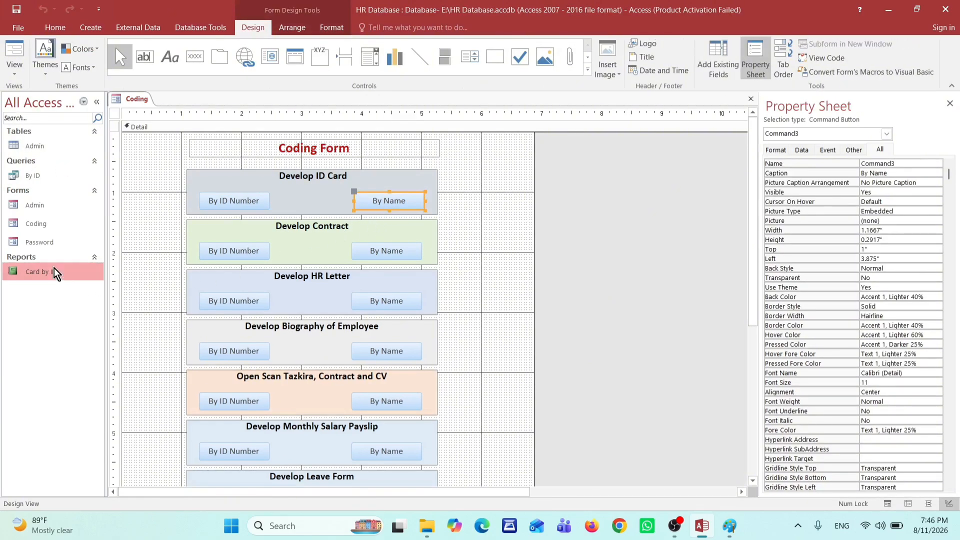
# Duplicate the Card by ID report under the name "Card by Name" and select the copy
pyautogui.hotkey('ctrl', 'c')
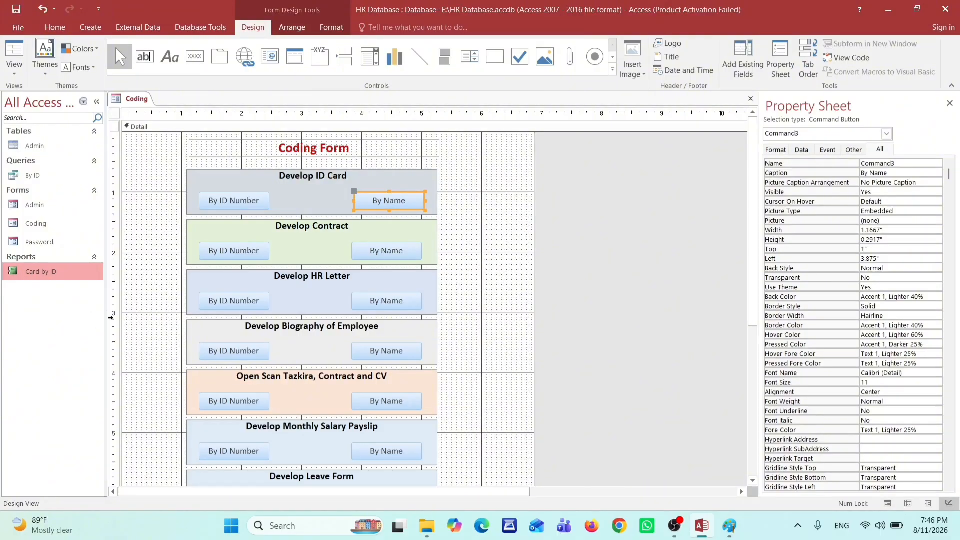
pyautogui.hotkey('ctrl', 'v')
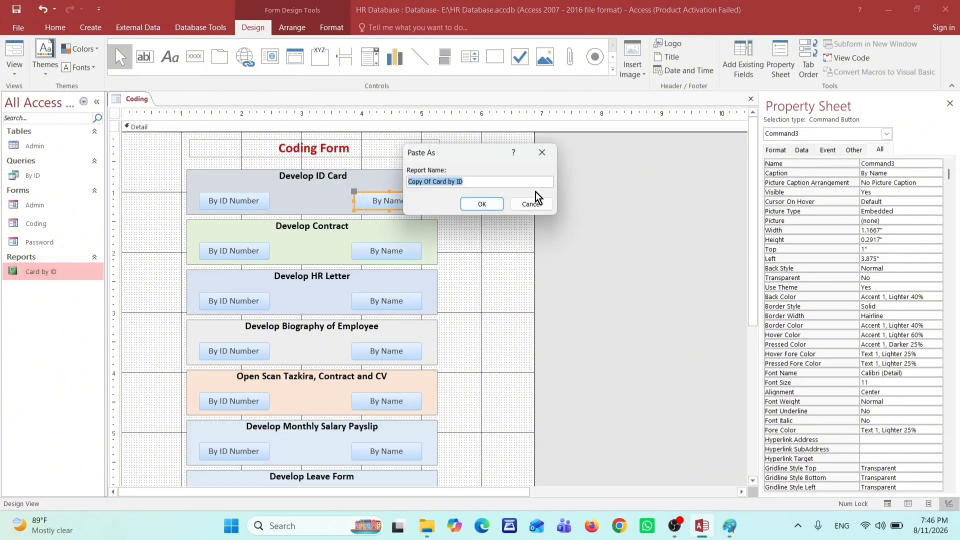
pyautogui.write('Card by Name')
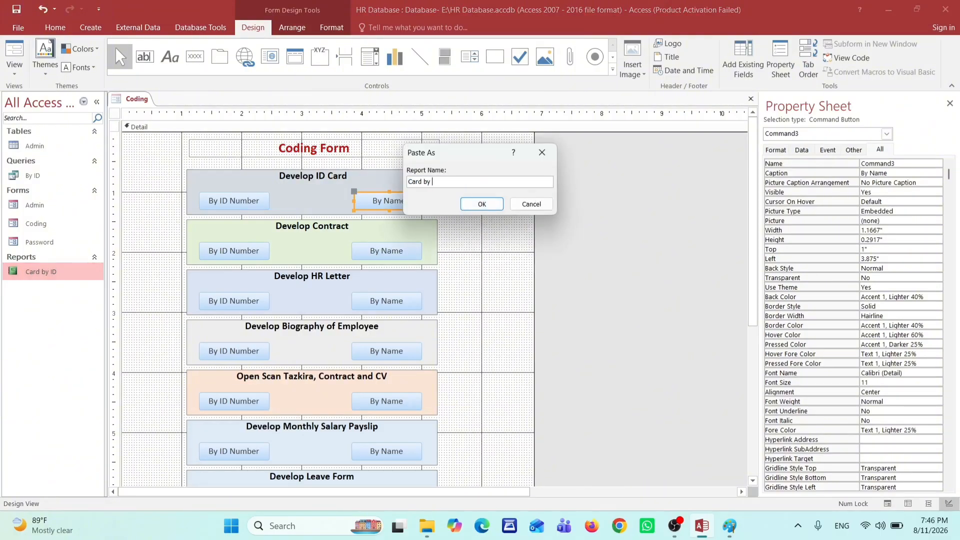
pyautogui.click(482, 204)
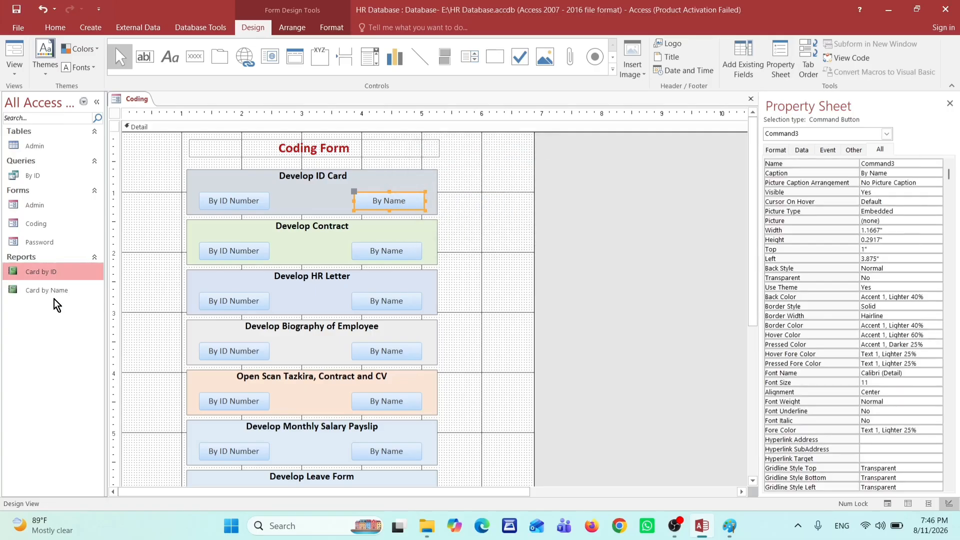
pyautogui.click(40, 291)
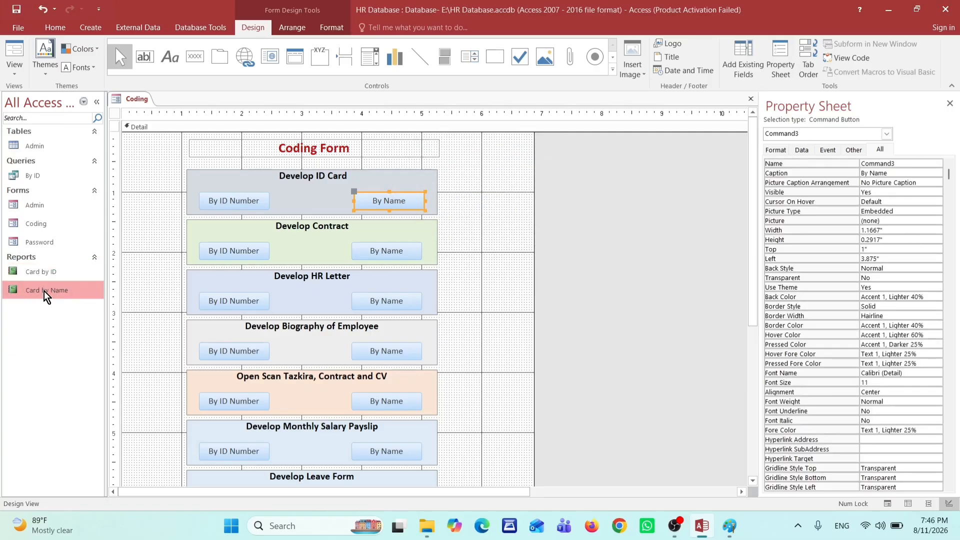
# Create a new query in Design View based on the Admin table
pyautogui.click(32, 148)
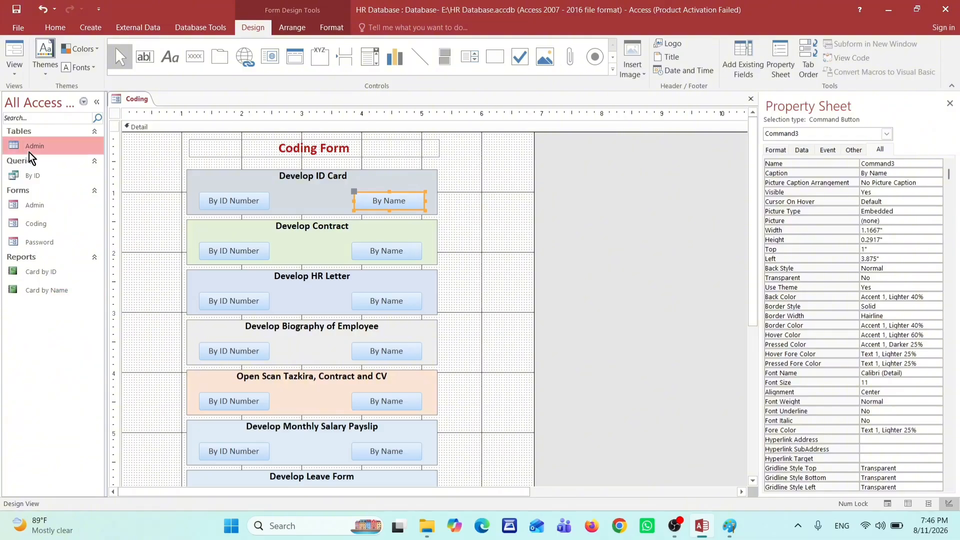
pyautogui.click(88, 30)
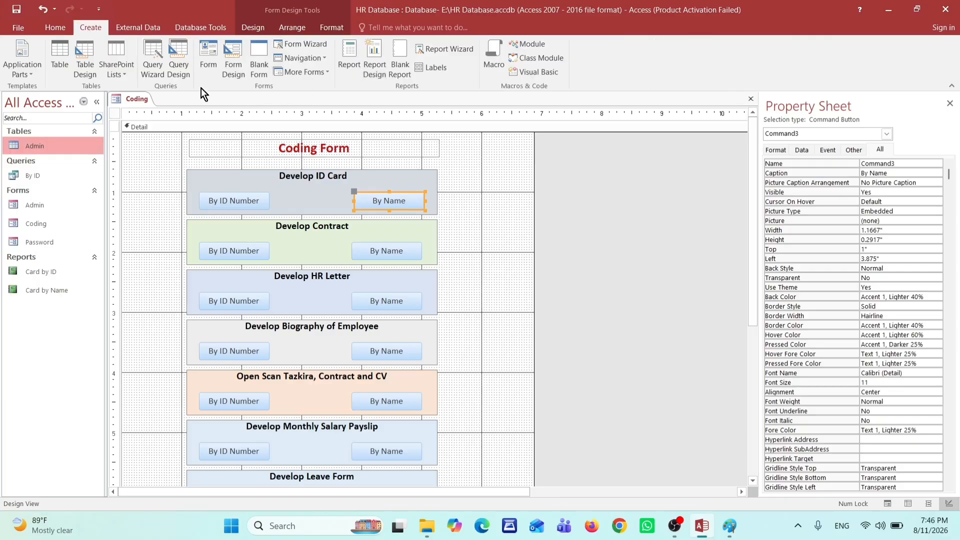
pyautogui.click(178, 57)
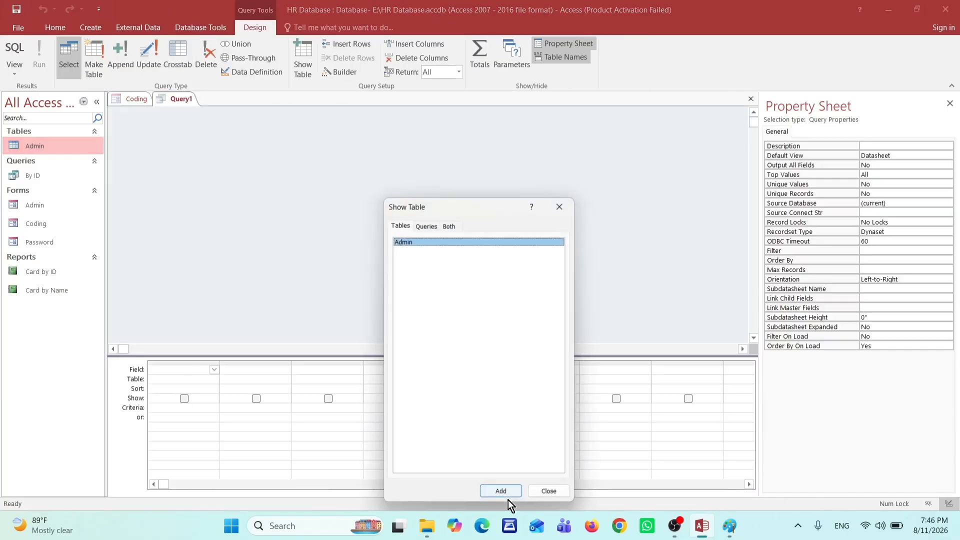
pyautogui.doubleClick(405, 239)
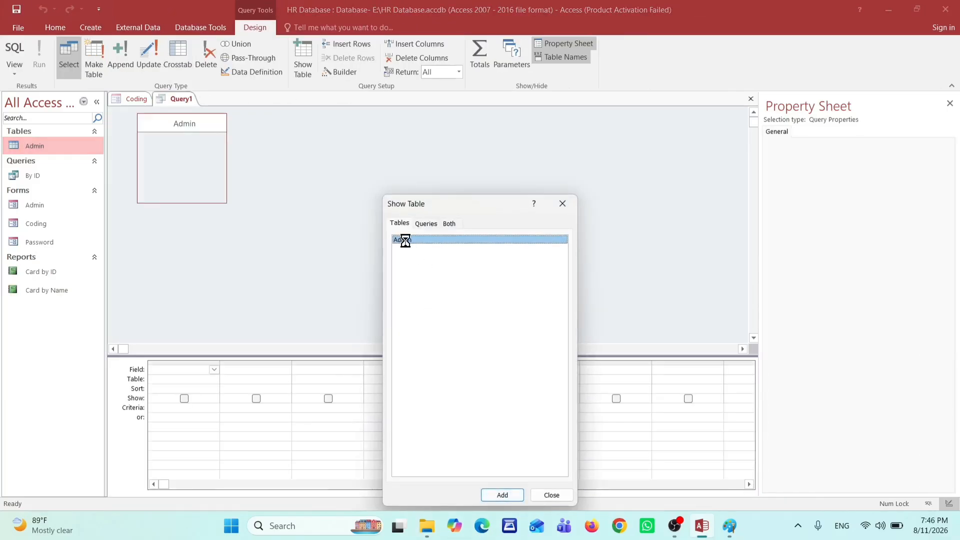
pyautogui.click(565, 206)
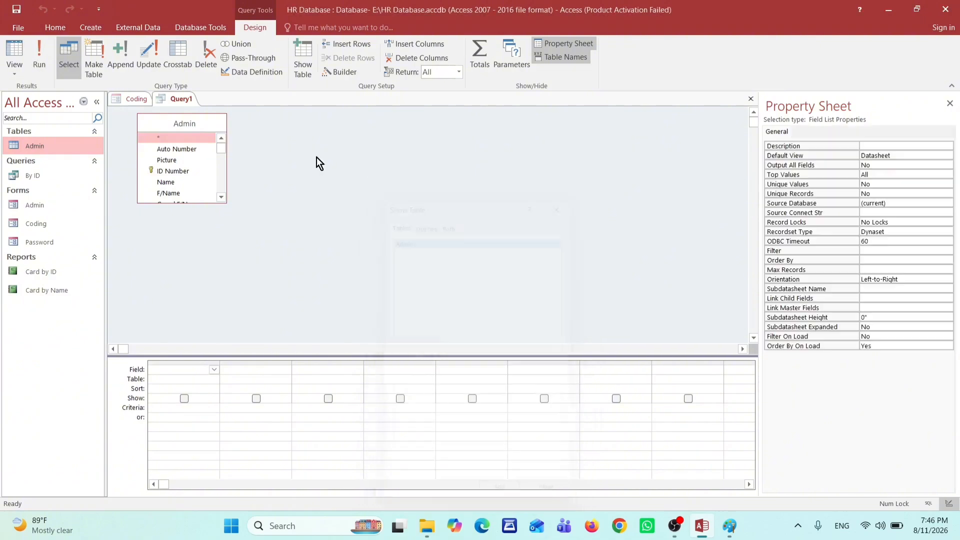
# Add all Admin table fields to the query grid and set the Name field's criteria to [Open by Name]
pyautogui.doubleClick(176, 128)
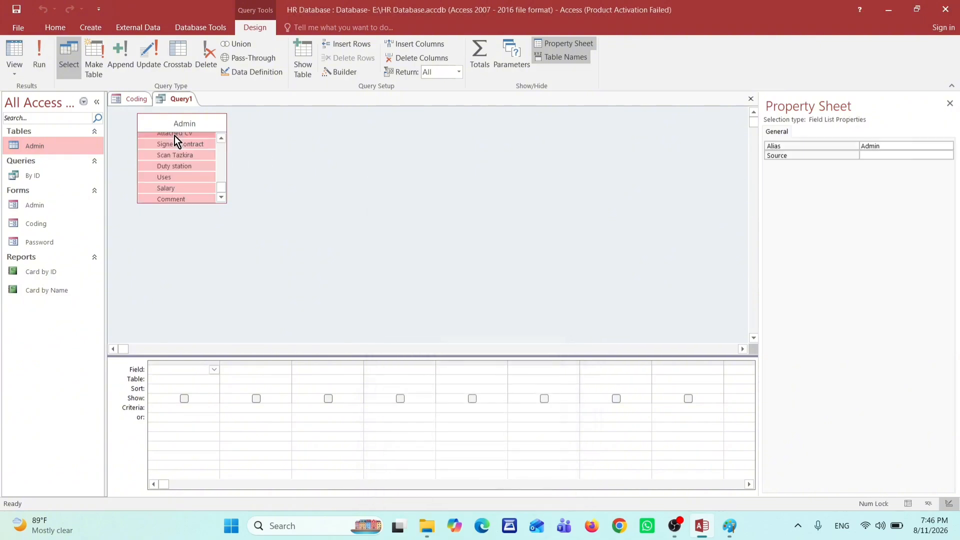
pyautogui.doubleClick(175, 136)
pyautogui.doubleClick(178, 126)
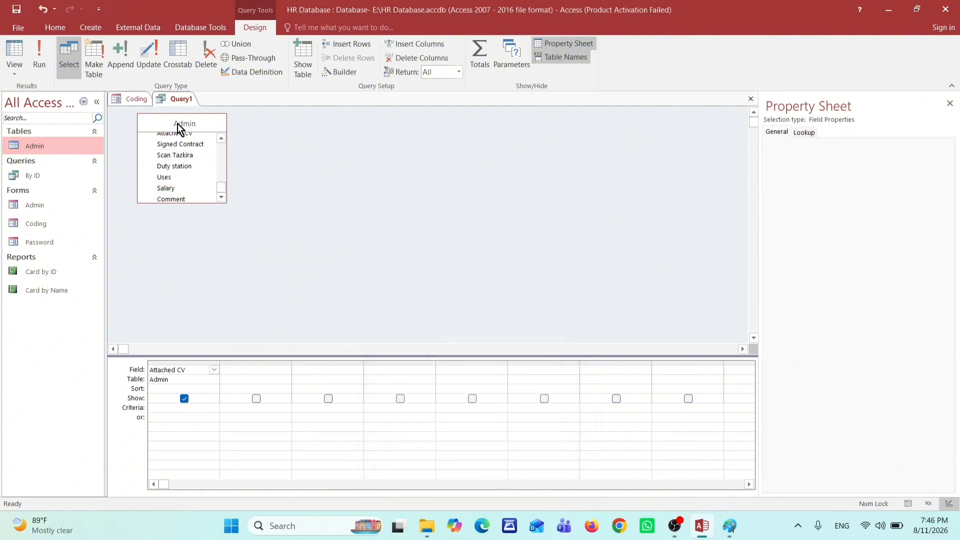
pyautogui.moveTo(178, 142); pyautogui.dragTo(189, 374)
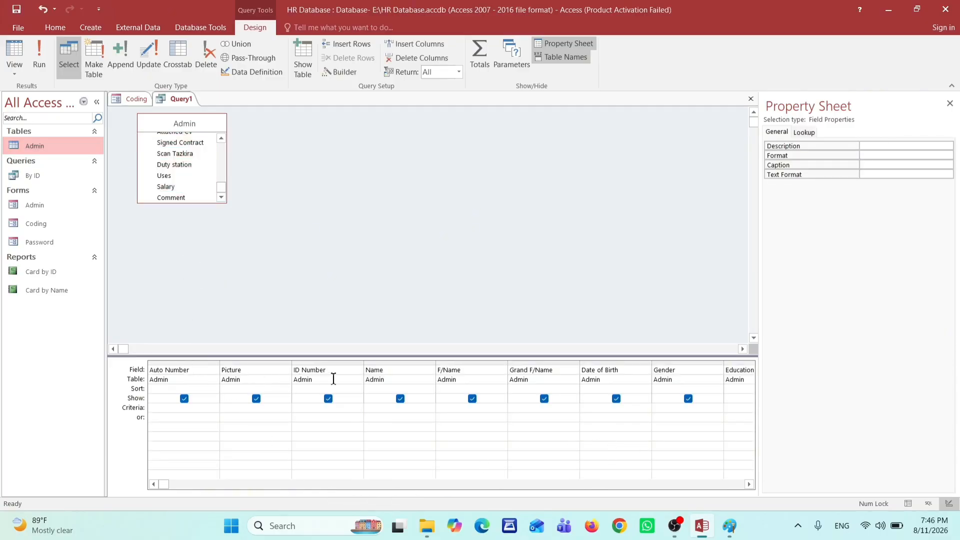
pyautogui.click(375, 408)
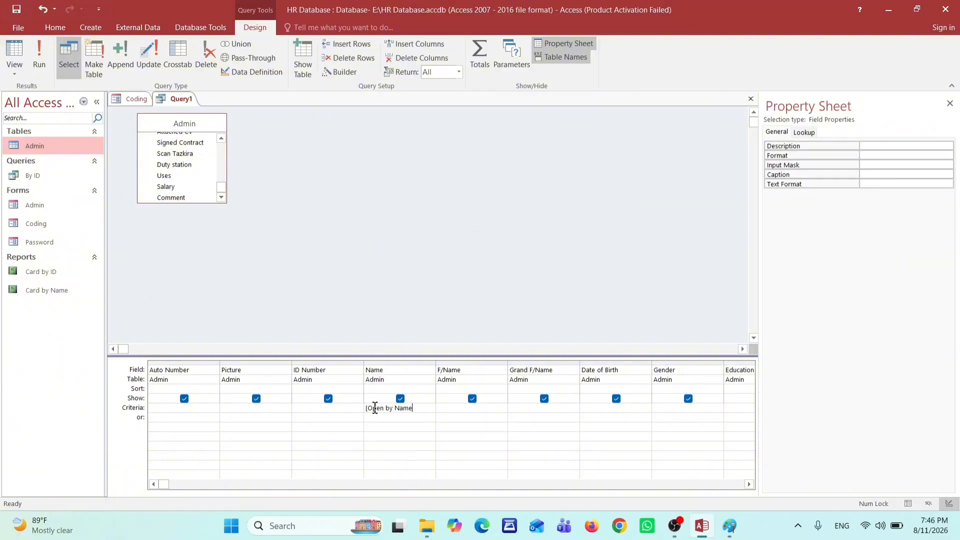
# Save the query as "By Name" and close all open objects
pyautogui.hotkey('ctrl', 's')
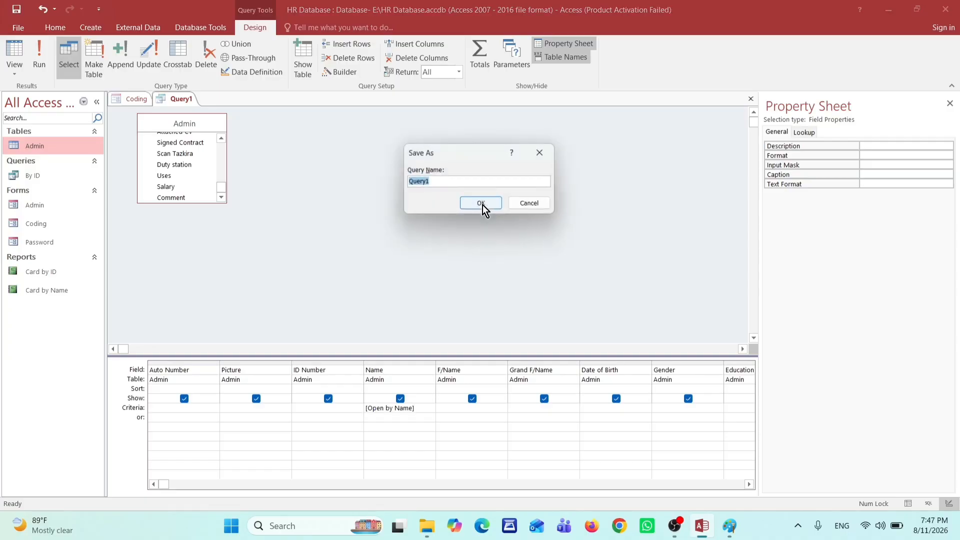
pyautogui.write('By Name')
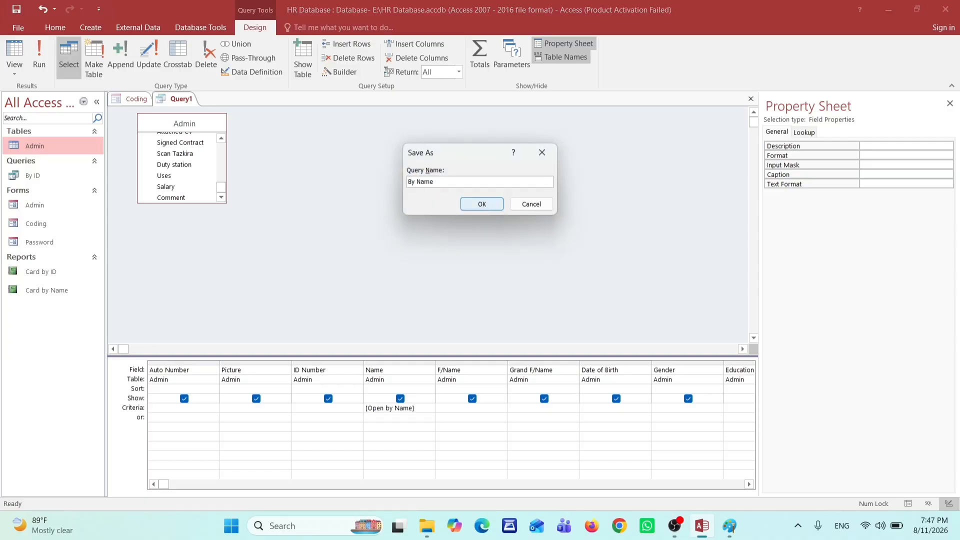
pyautogui.click(480, 202)
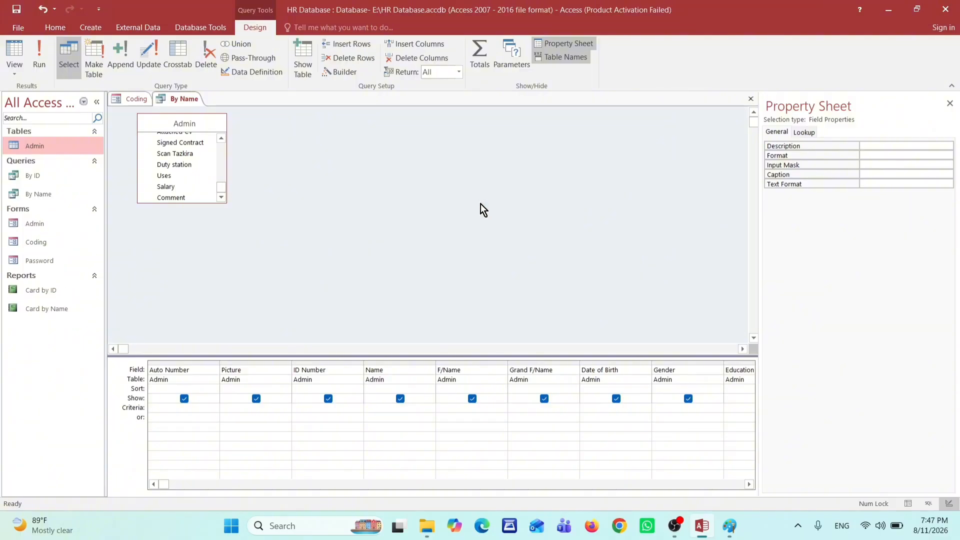
pyautogui.click(48, 198)
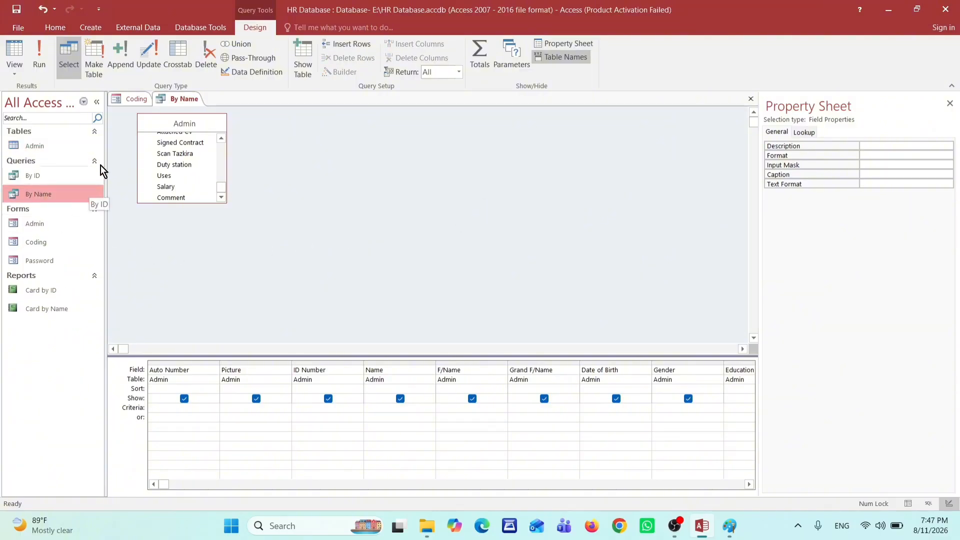
pyautogui.rightClick(183, 96)
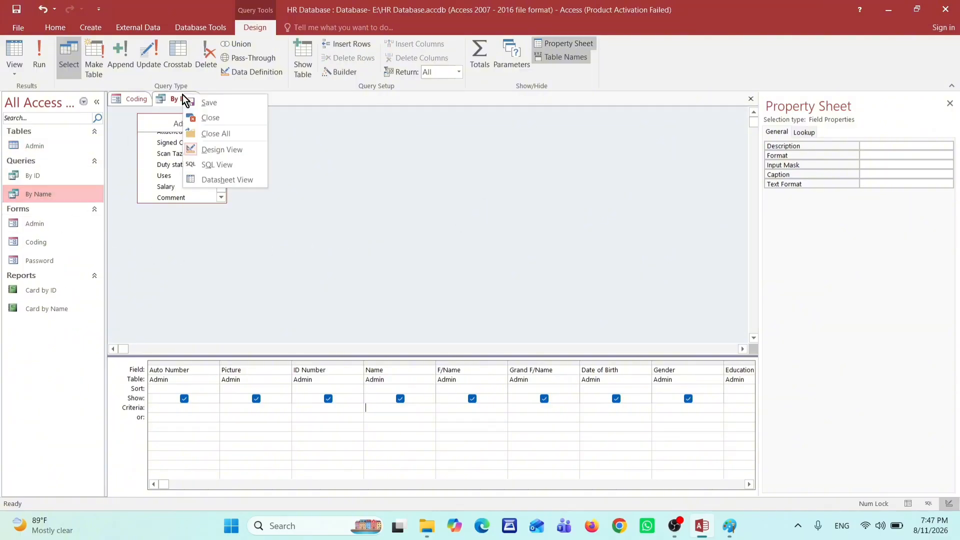
pyautogui.click(216, 133)
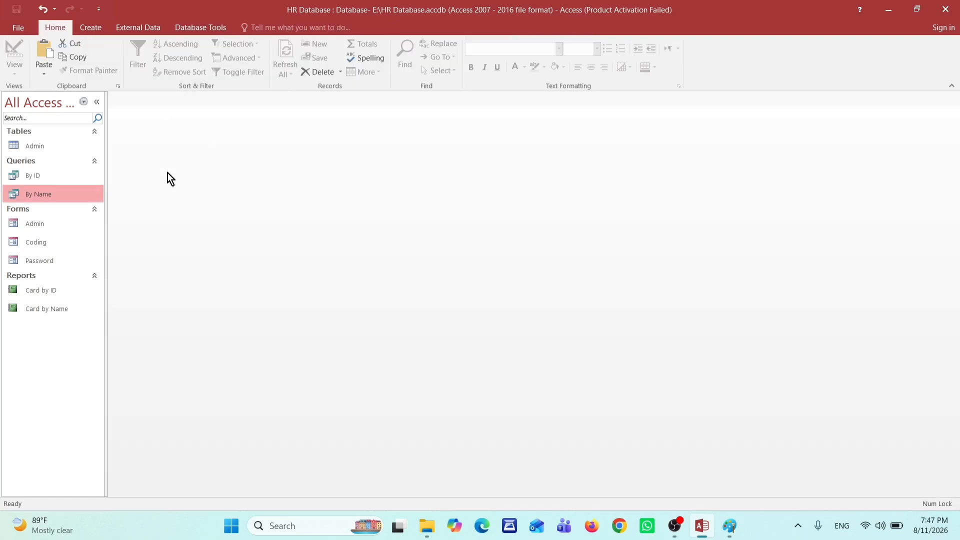
# Set the Card by Name report's record source to the By Name query, then save and close the report
pyautogui.click(50, 309)
pyautogui.rightClick(52, 311)
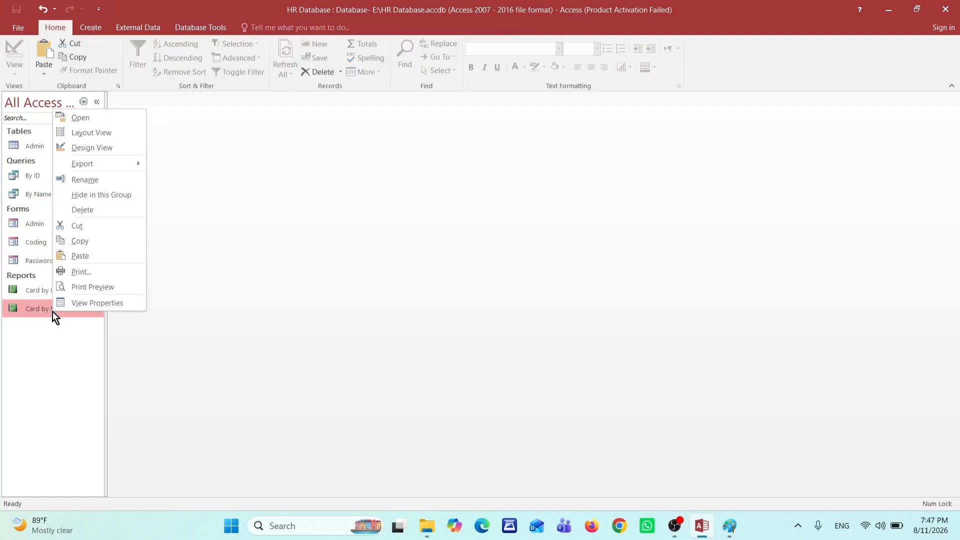
pyautogui.click(82, 148)
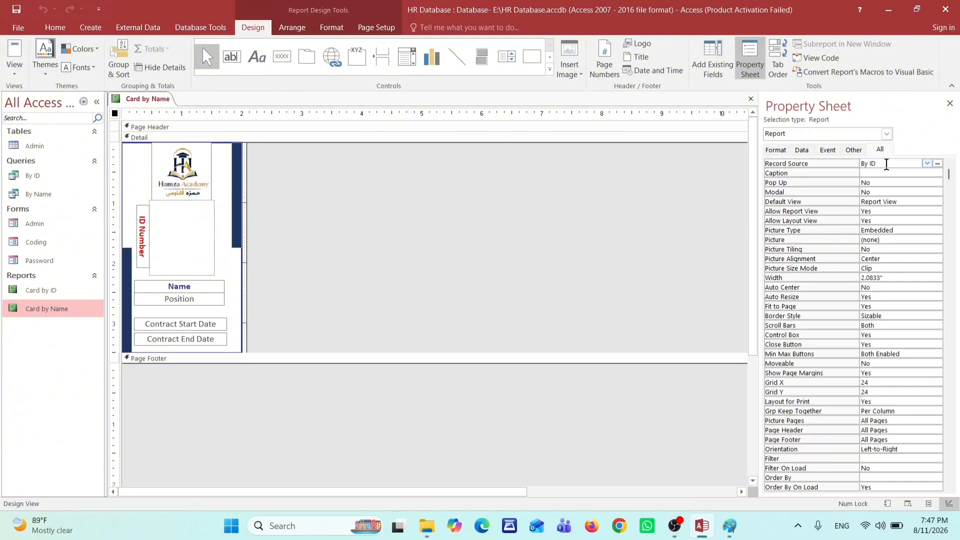
pyautogui.click(928, 164)
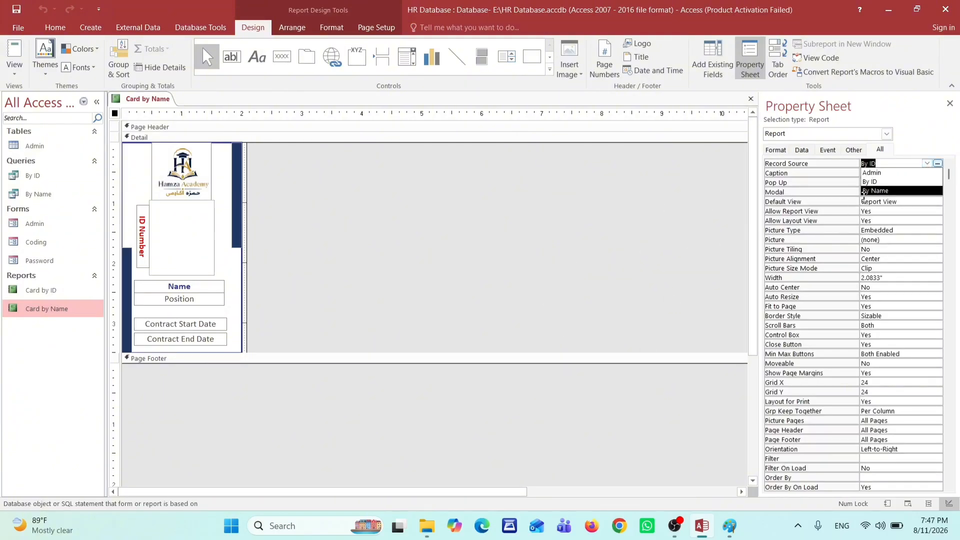
pyautogui.click(880, 191)
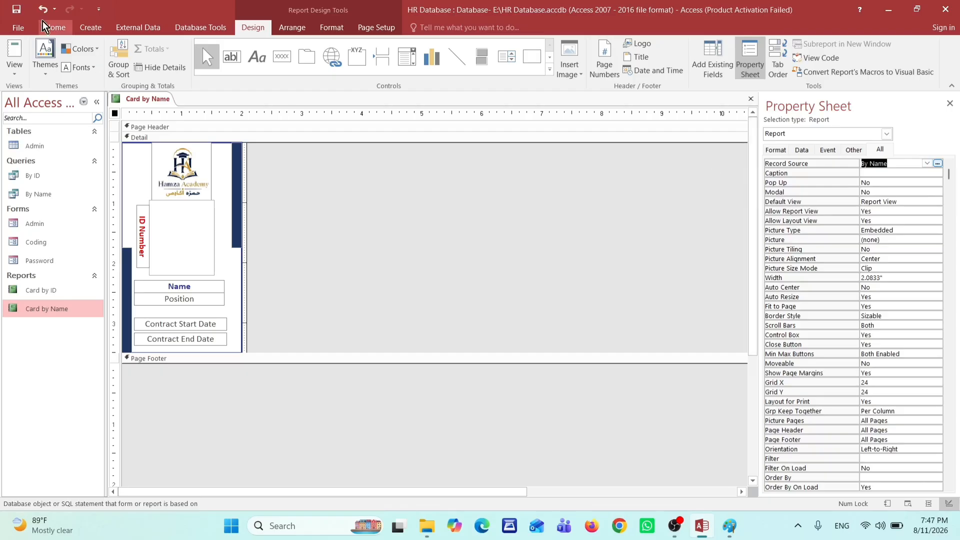
pyautogui.click(22, 11)
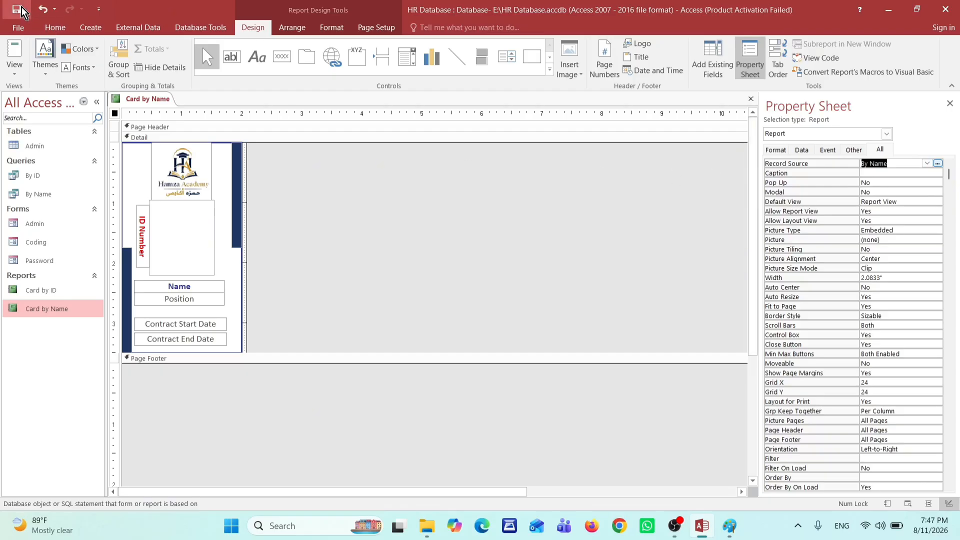
pyautogui.rightClick(162, 104)
pyautogui.click(203, 138)
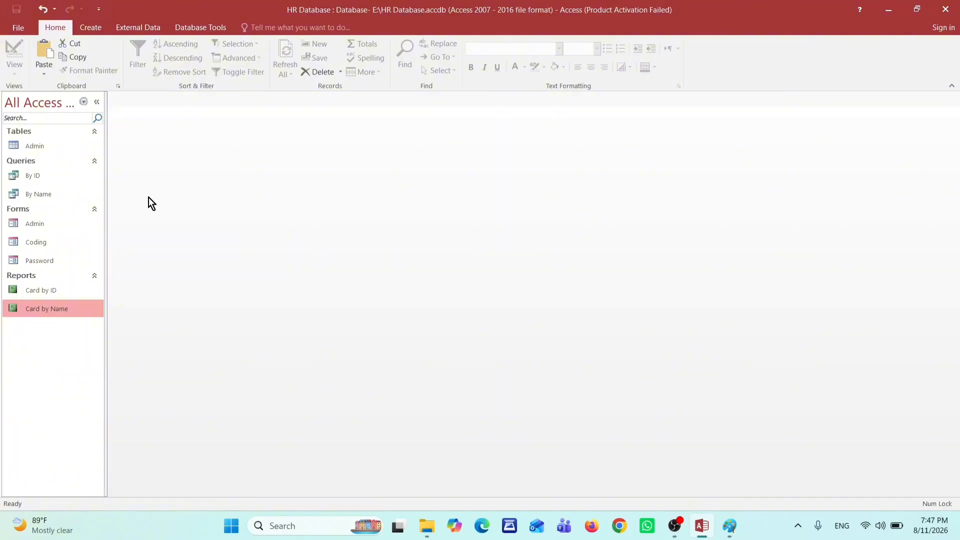
# Open the Coding form in Design View and open the event code of the By Name button under Develop ID Card
pyautogui.doubleClick(44, 238)
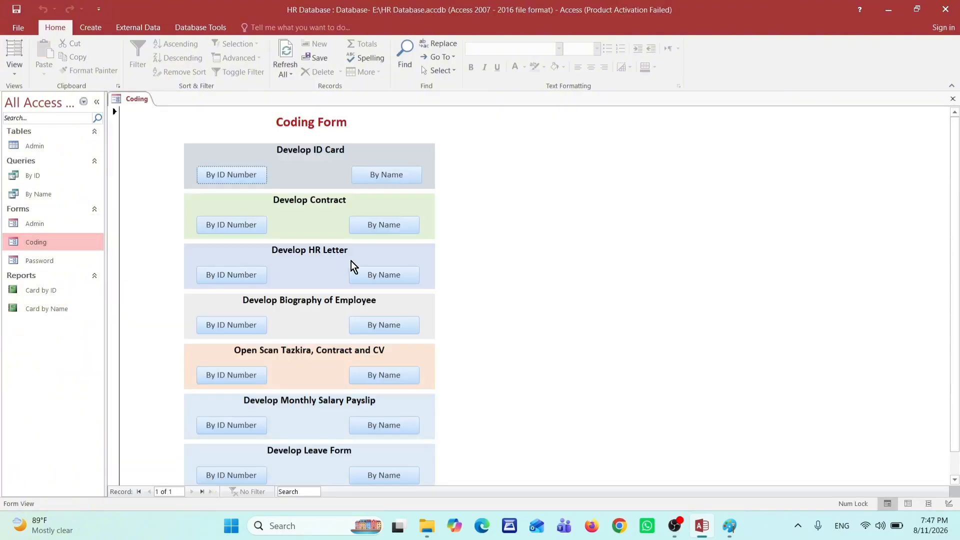
pyautogui.rightClick(395, 181)
pyautogui.click(12, 74)
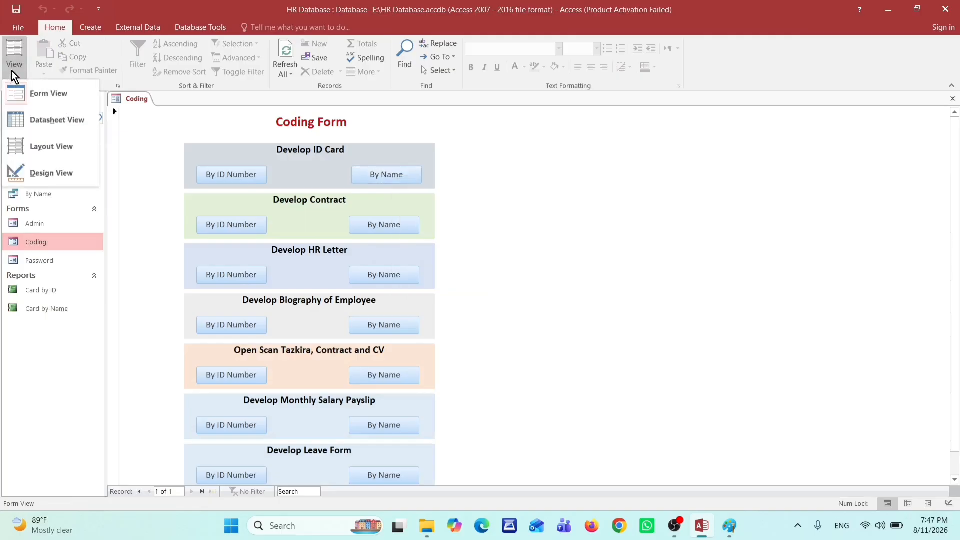
pyautogui.click(11, 75)
pyautogui.click(11, 75)
pyautogui.click(33, 175)
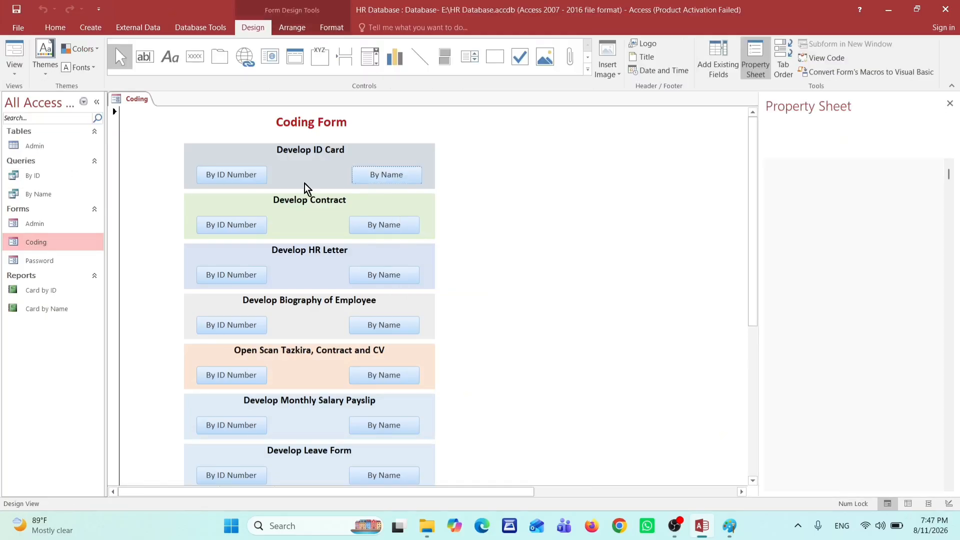
pyautogui.rightClick(390, 205)
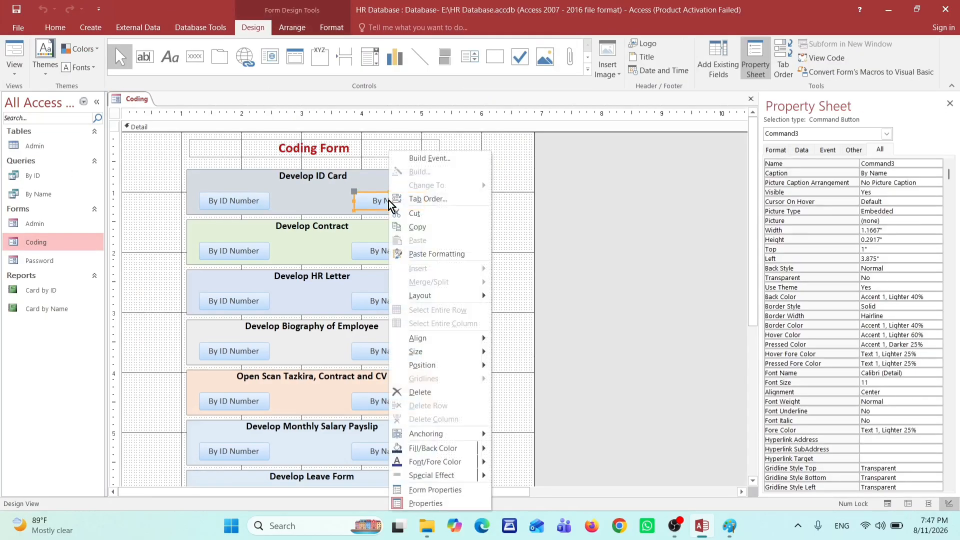
pyautogui.click(429, 158)
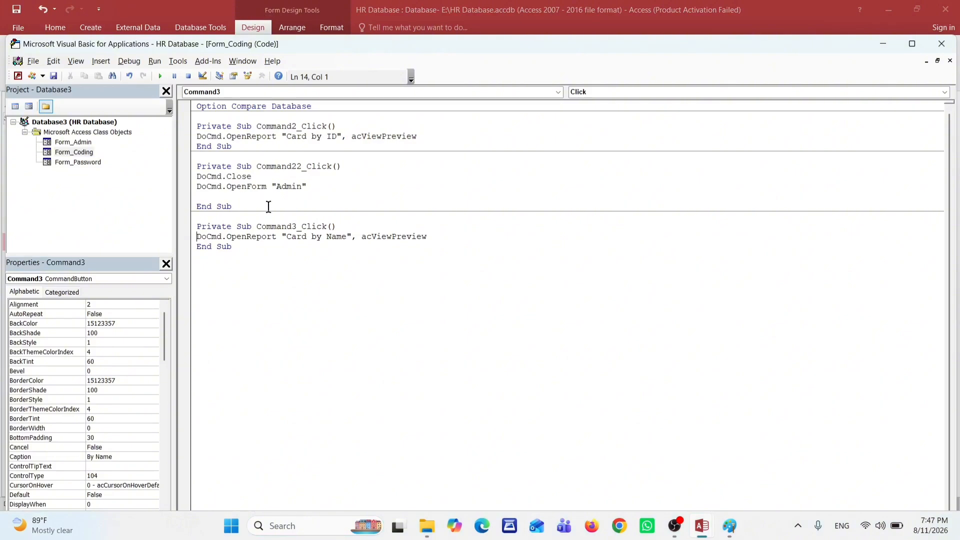
# Replace the code line in Command3_Click with DoCmd.OpenReport "Card by Name", acViewPreview
pyautogui.moveTo(428, 237); pyautogui.dragTo(197, 242)
pyautogui.press('Delete')
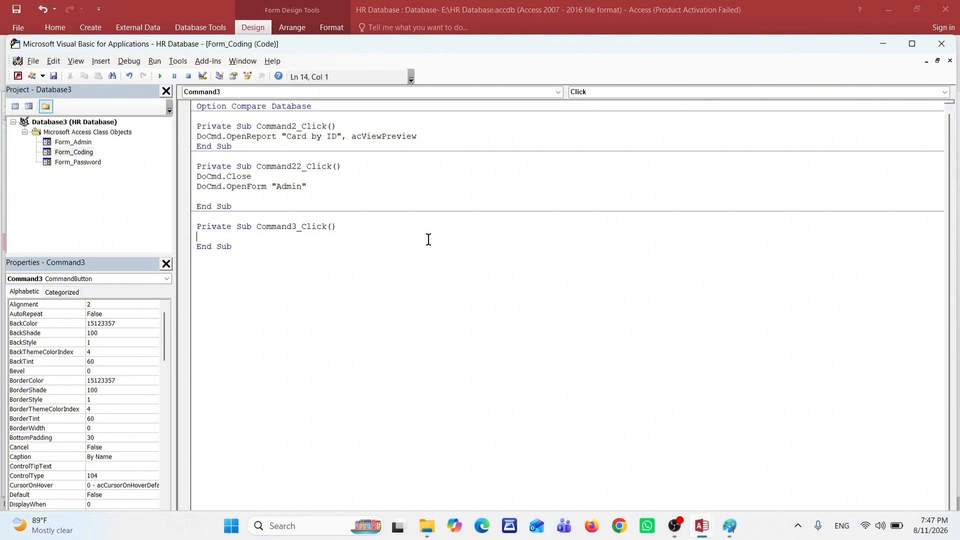
pyautogui.write('docmd.ope')
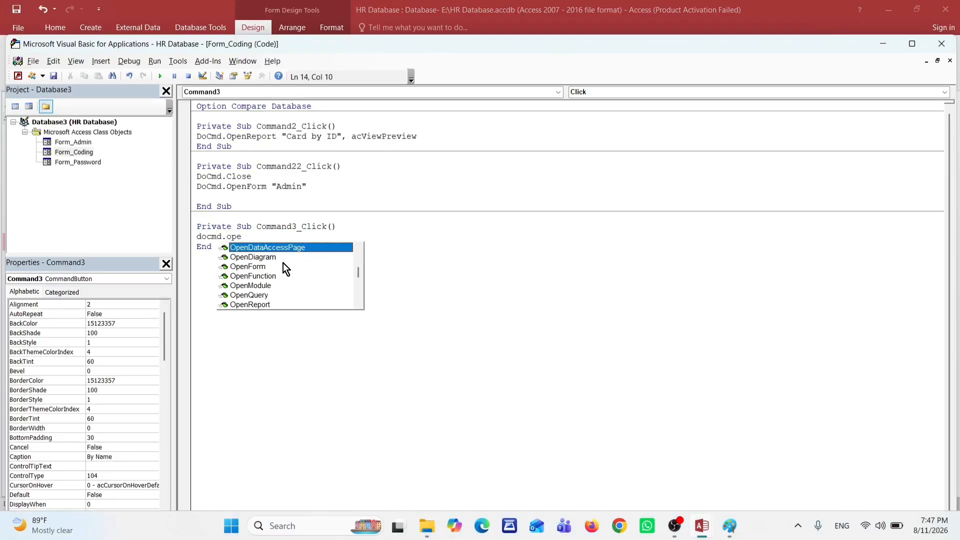
pyautogui.doubleClick(262, 305)
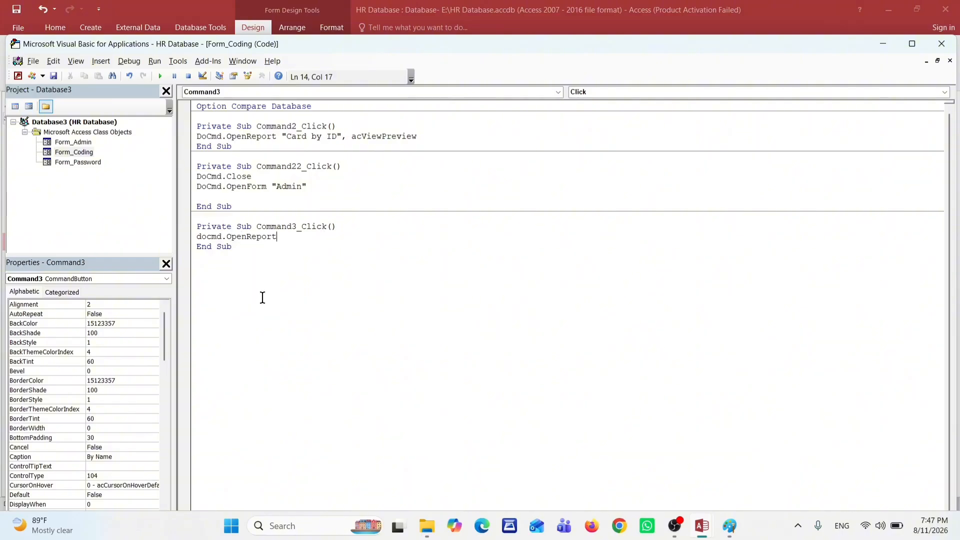
pyautogui.write('"')
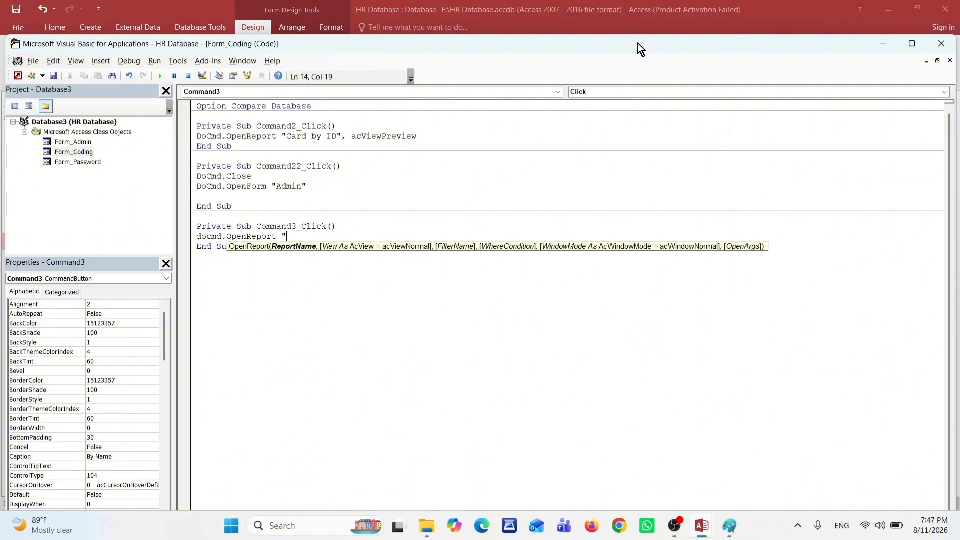
pyautogui.moveTo(638, 44); pyautogui.dragTo(757, 48)
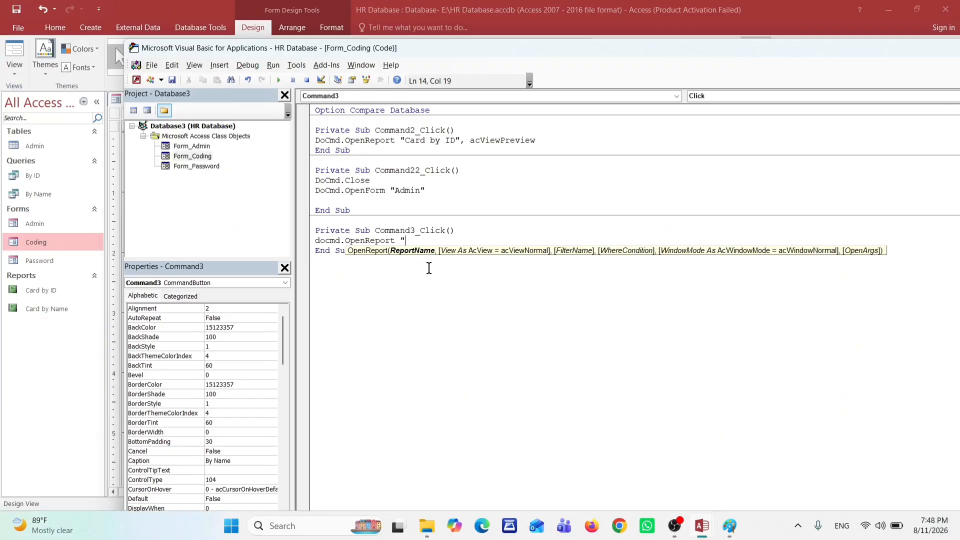
pyautogui.write('Card by Name",')
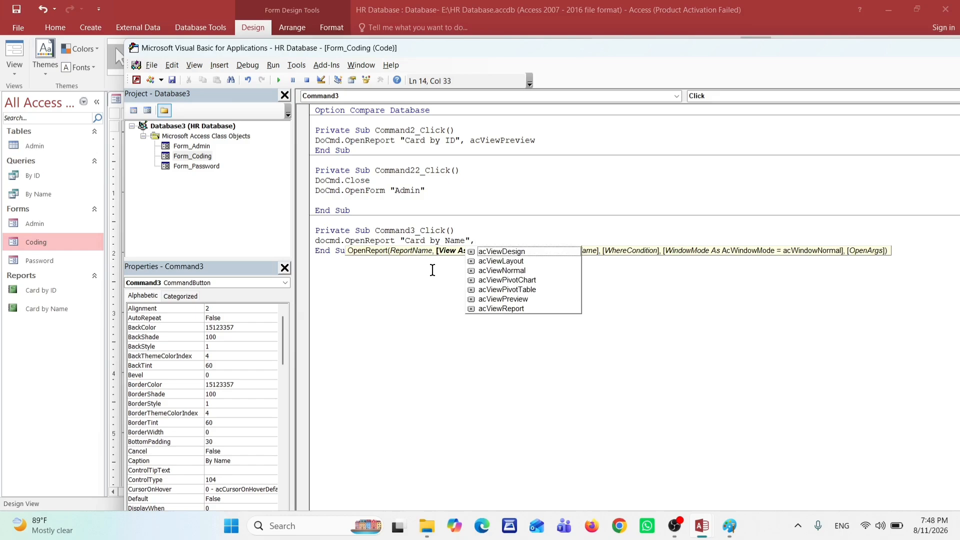
pyautogui.doubleClick(520, 299)
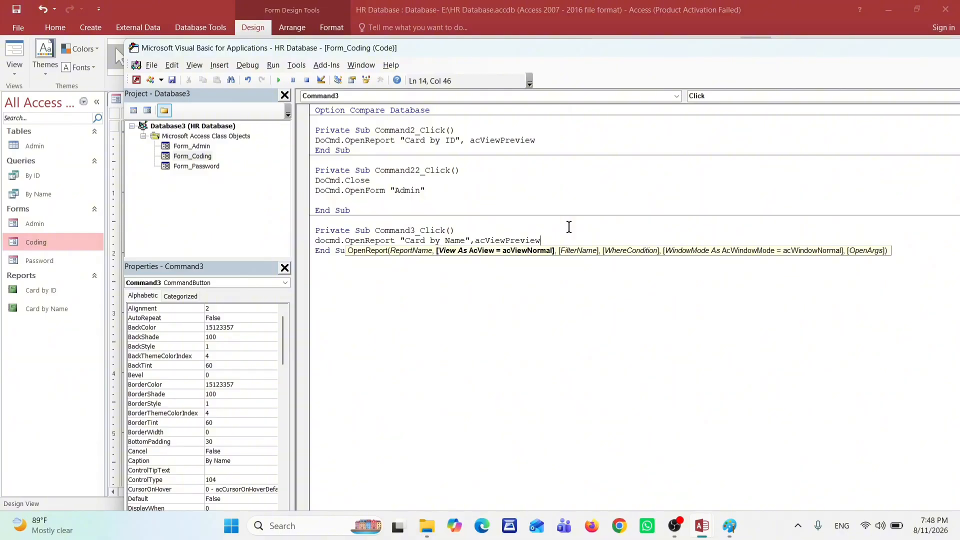
# Close the Visual Basic editor and switch the Coding form to Form View
pyautogui.moveTo(845, 50); pyautogui.dragTo(663, 74)
pyautogui.click(865, 67)
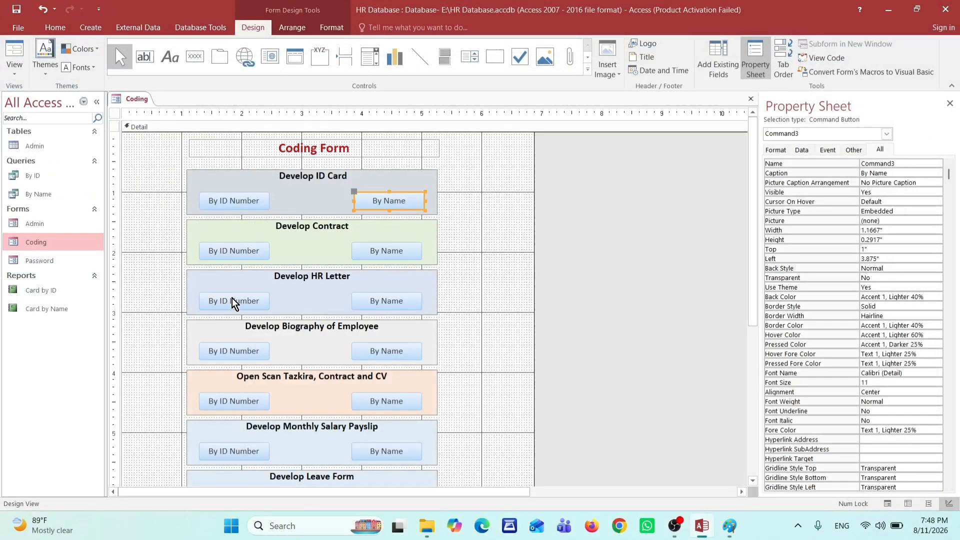
pyautogui.click(14, 74)
pyautogui.click(30, 93)
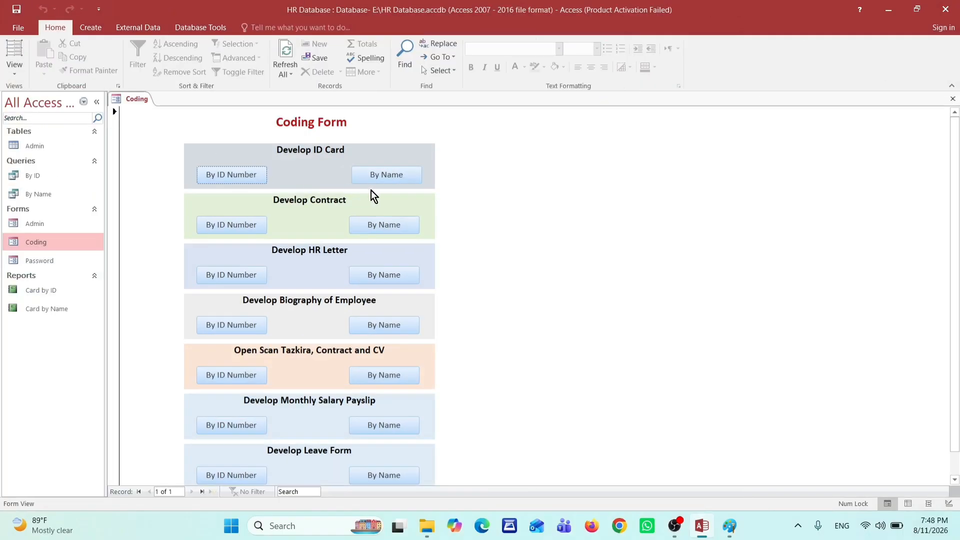
# Test the By Name button under Develop ID Card with an employee's first name, inspect the previewed card up close, and close the preview
pyautogui.click(395, 181)
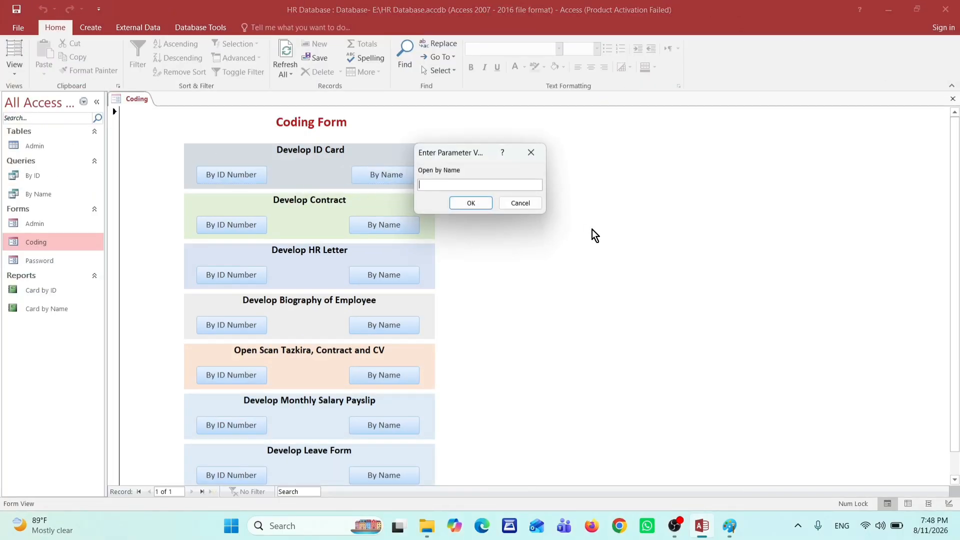
pyautogui.write('hamza')
pyautogui.press('Return')
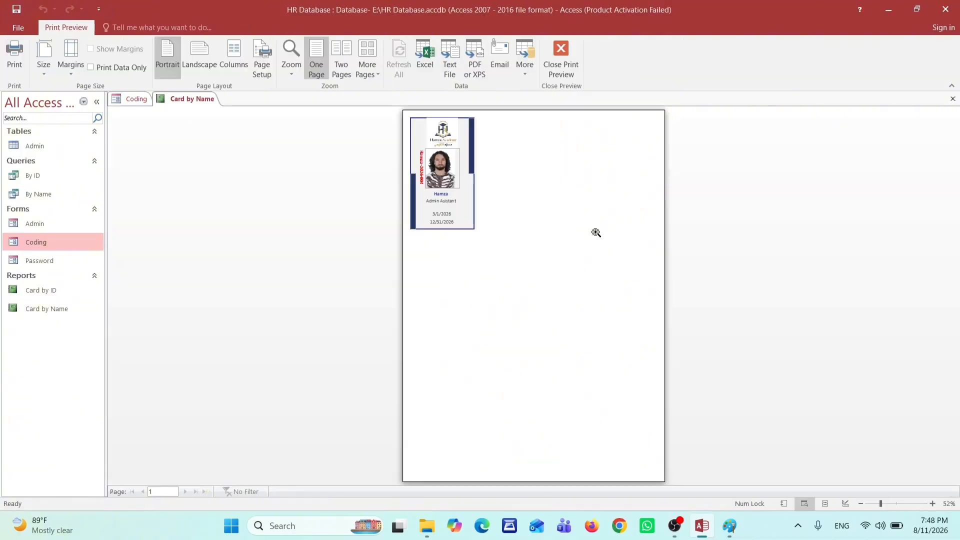
pyautogui.click(426, 127)
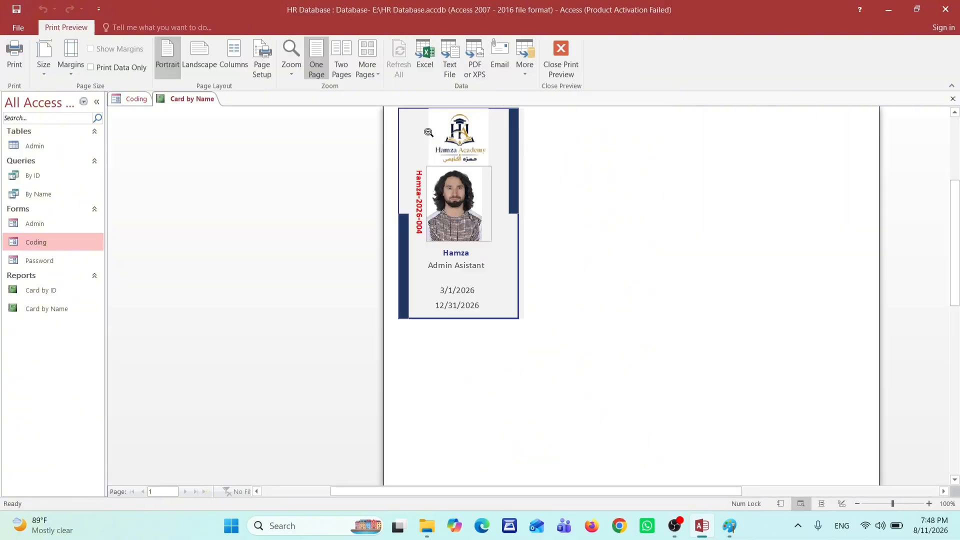
pyautogui.click(428, 132)
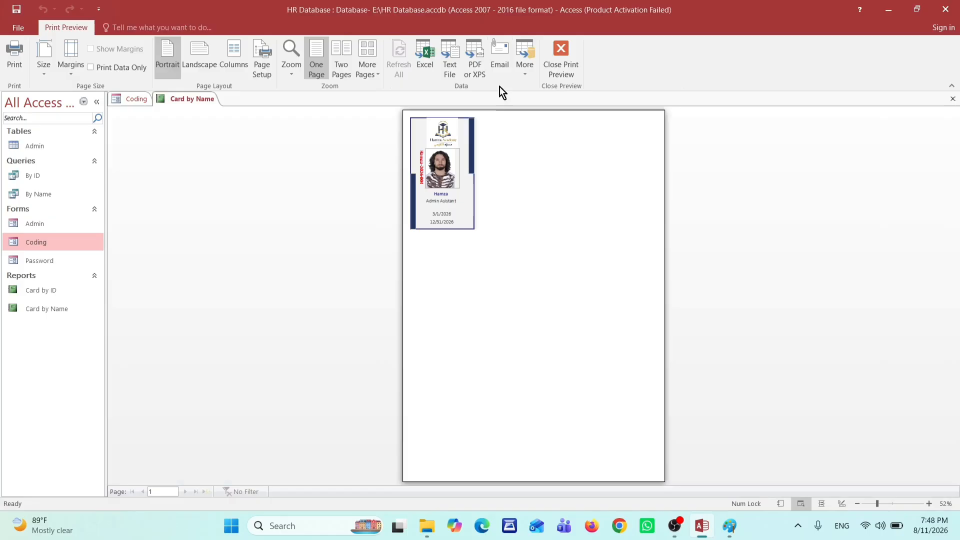
pyautogui.click(559, 56)
# Test the ID card's By Name button again with a different employee's name, inspect the previewed card, and return to the Coding form
pyautogui.click(380, 180)
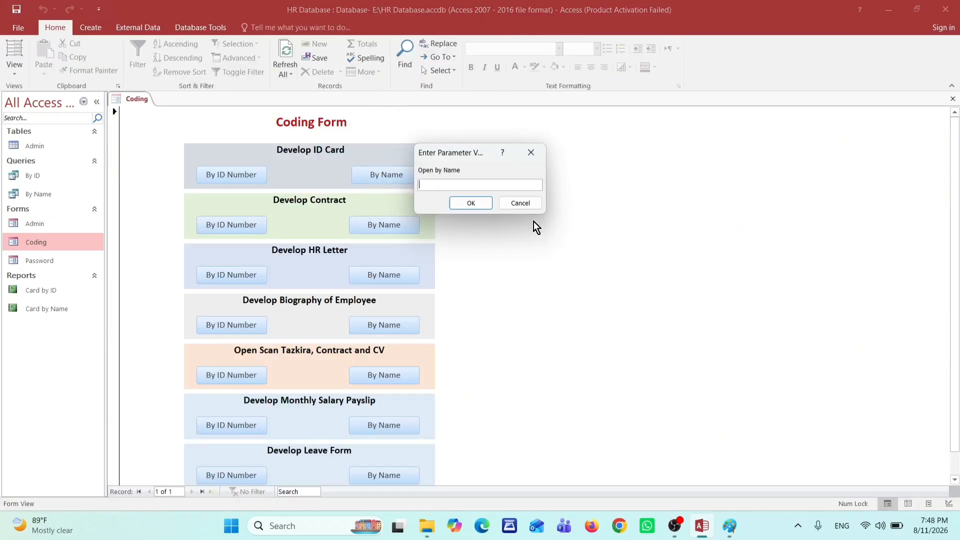
pyautogui.write('Ahmad')
pyautogui.click(468, 204)
pyautogui.click(453, 148)
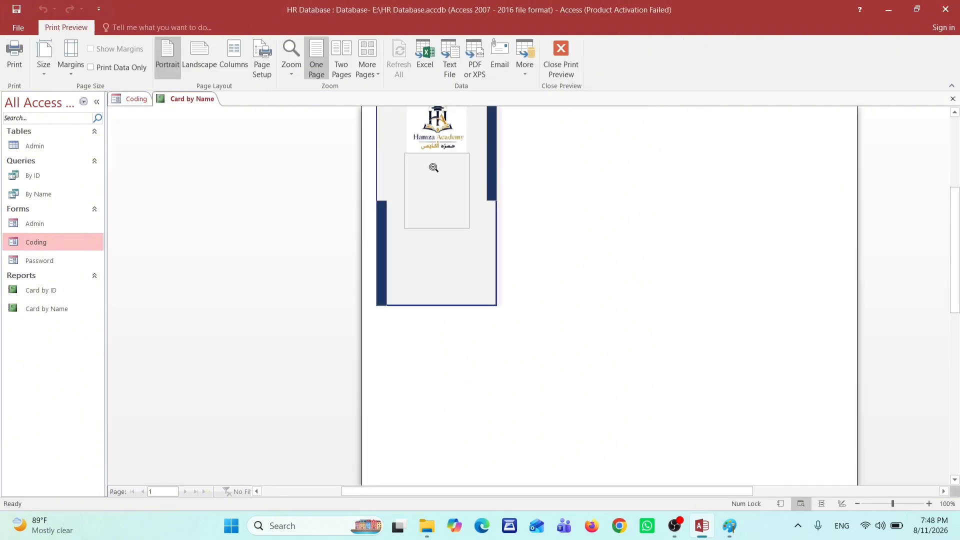
pyautogui.click(472, 146)
pyautogui.click(471, 146)
pyautogui.click(444, 128)
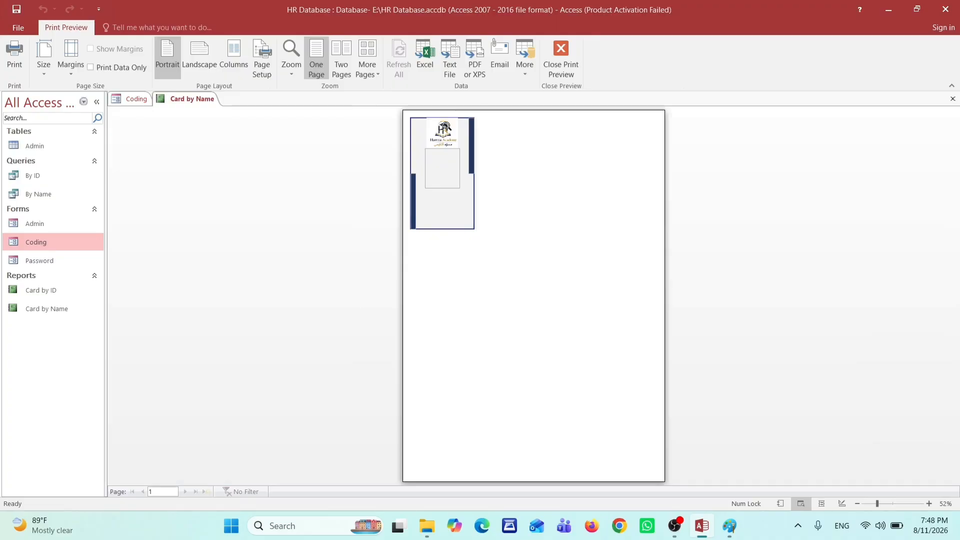
pyautogui.click(561, 57)
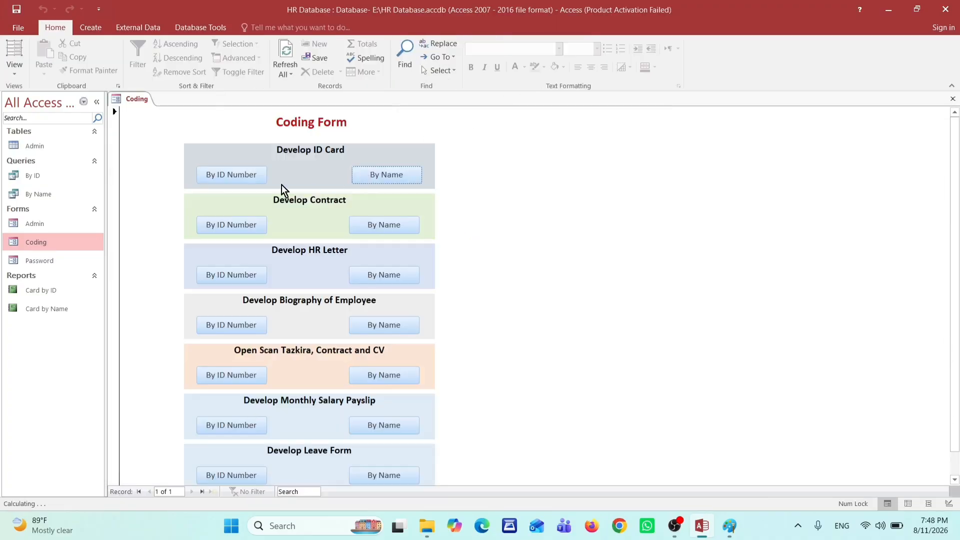
pyautogui.scroll(-2, 350, 260)
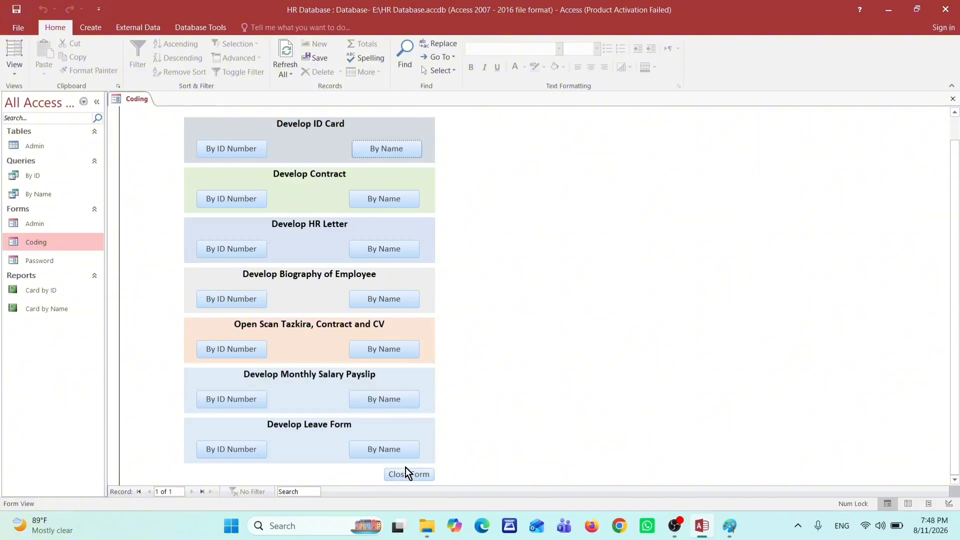